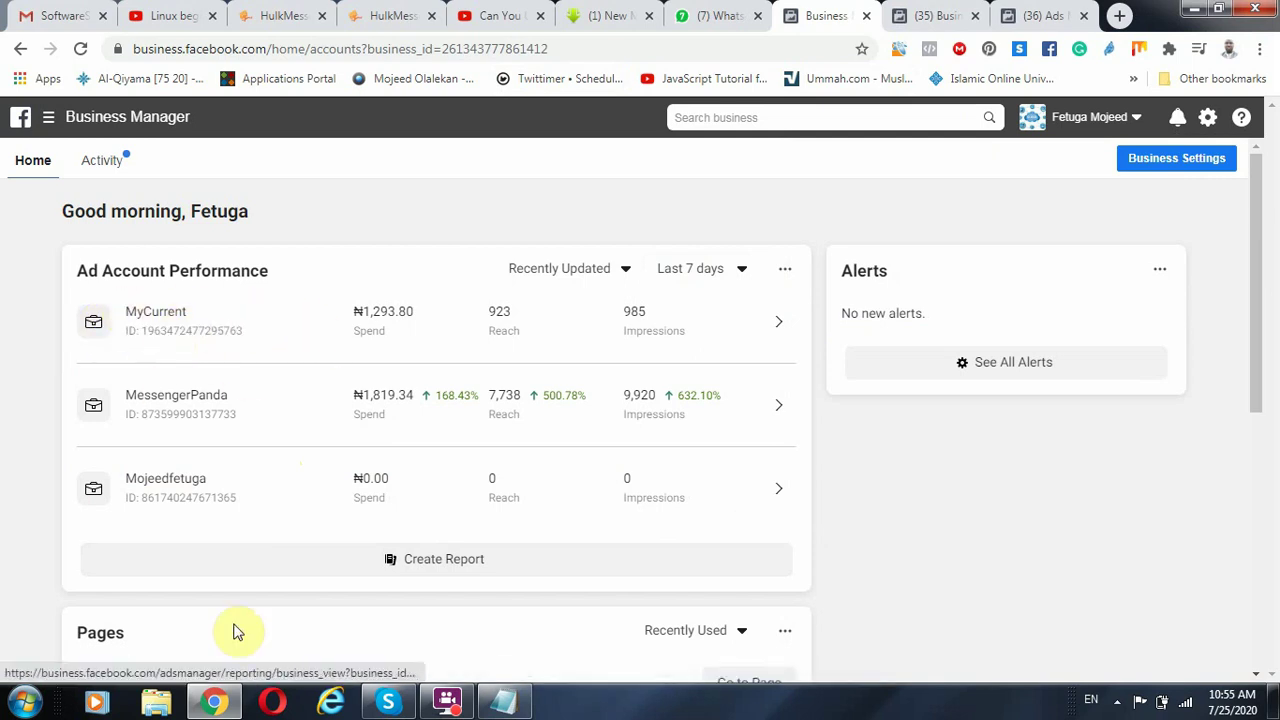
scroll(151, 558, "down", 1)
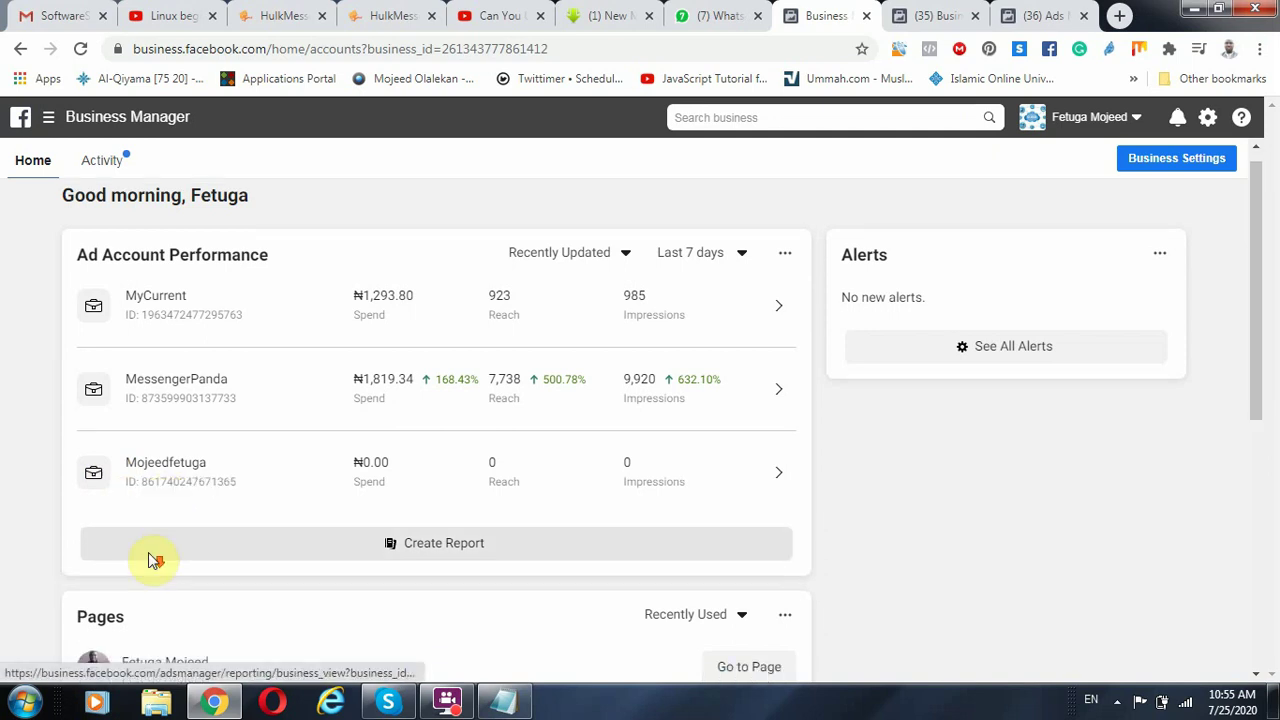
scroll(154, 540, "up", 1)
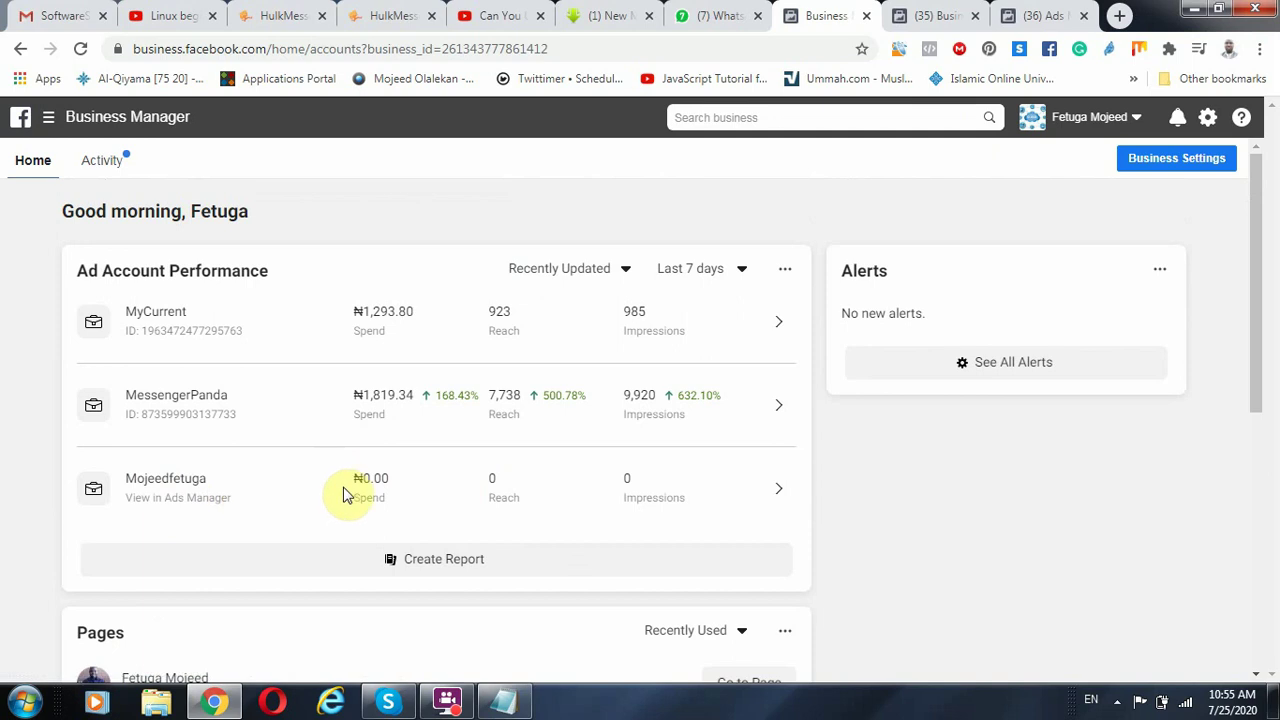
Switch to the Notepad note, move its window higher on the screen, and highlight the words "pages" and "ig" in its title line.
left_click(512, 706)
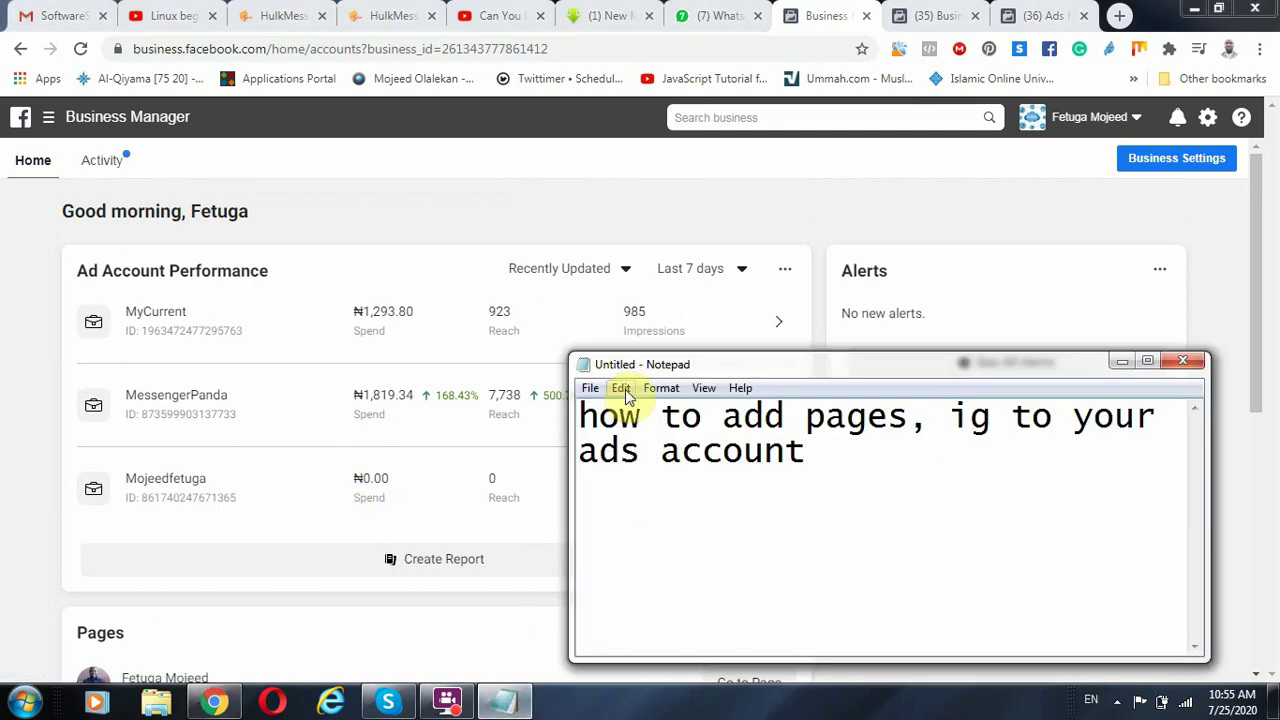
left_click_drag(592, 366, 592, 262)
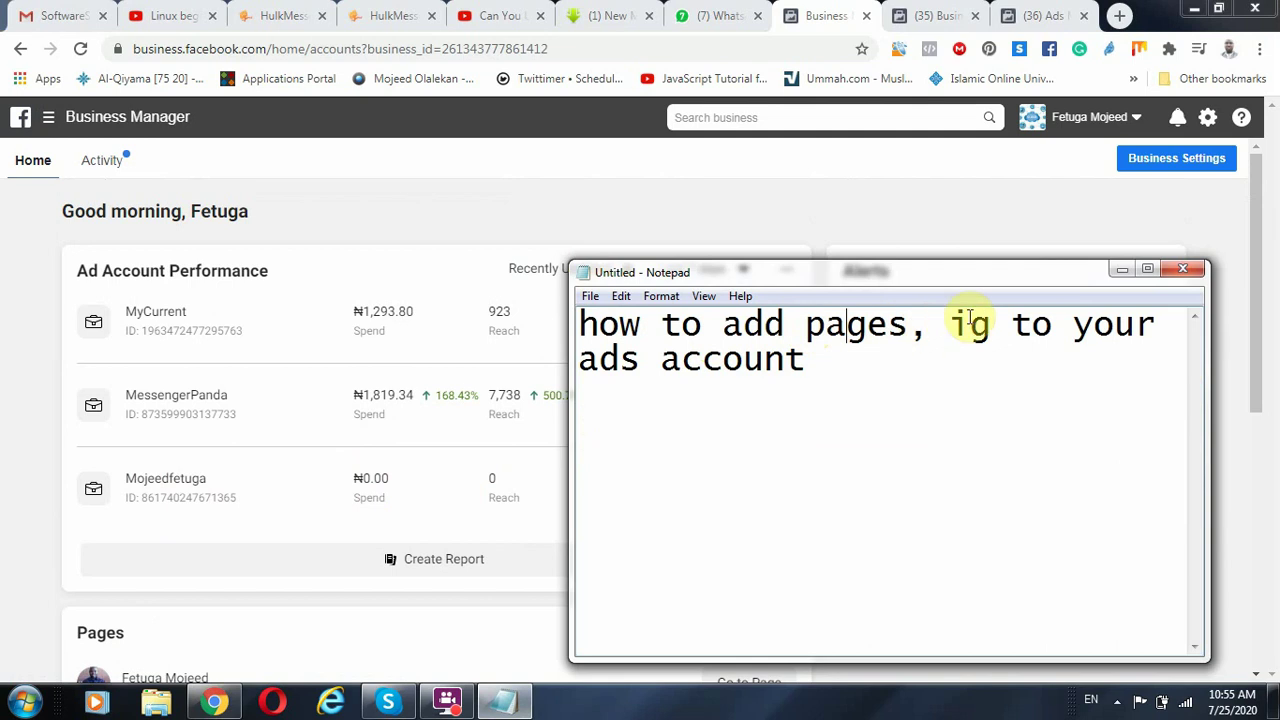
left_click_drag(1011, 328, 920, 333)
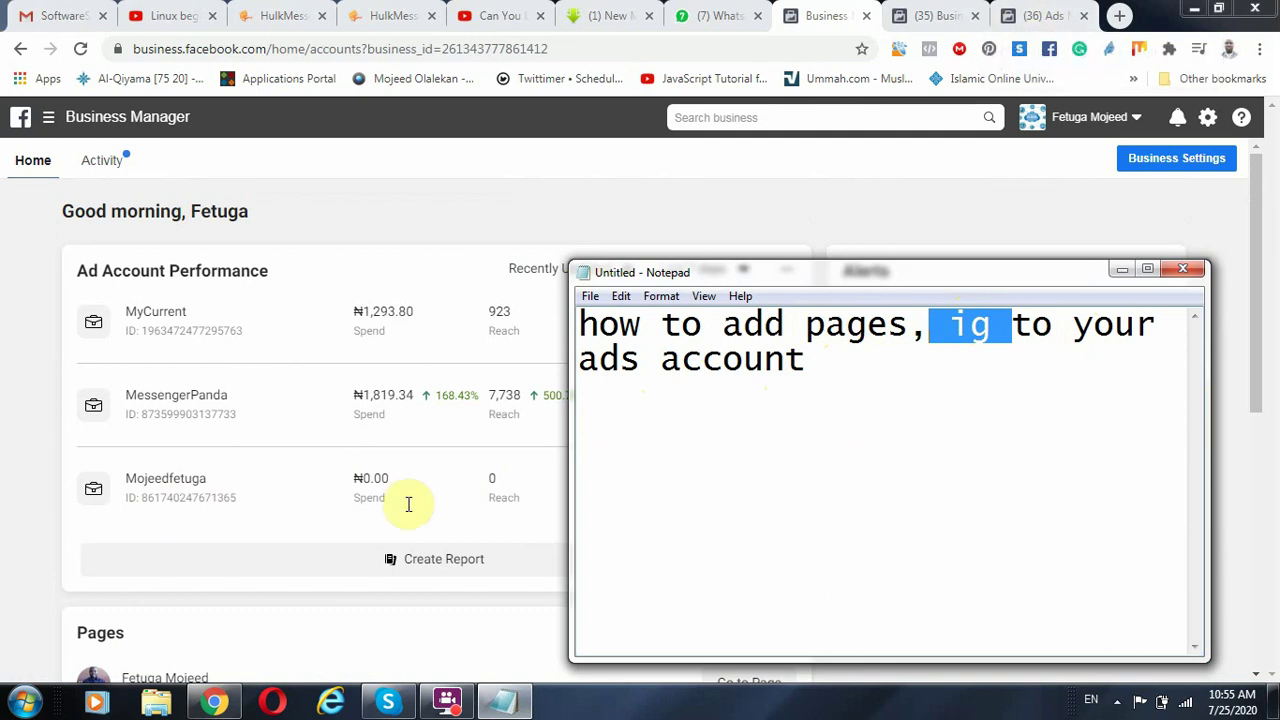
left_click_drag(806, 323, 908, 324)
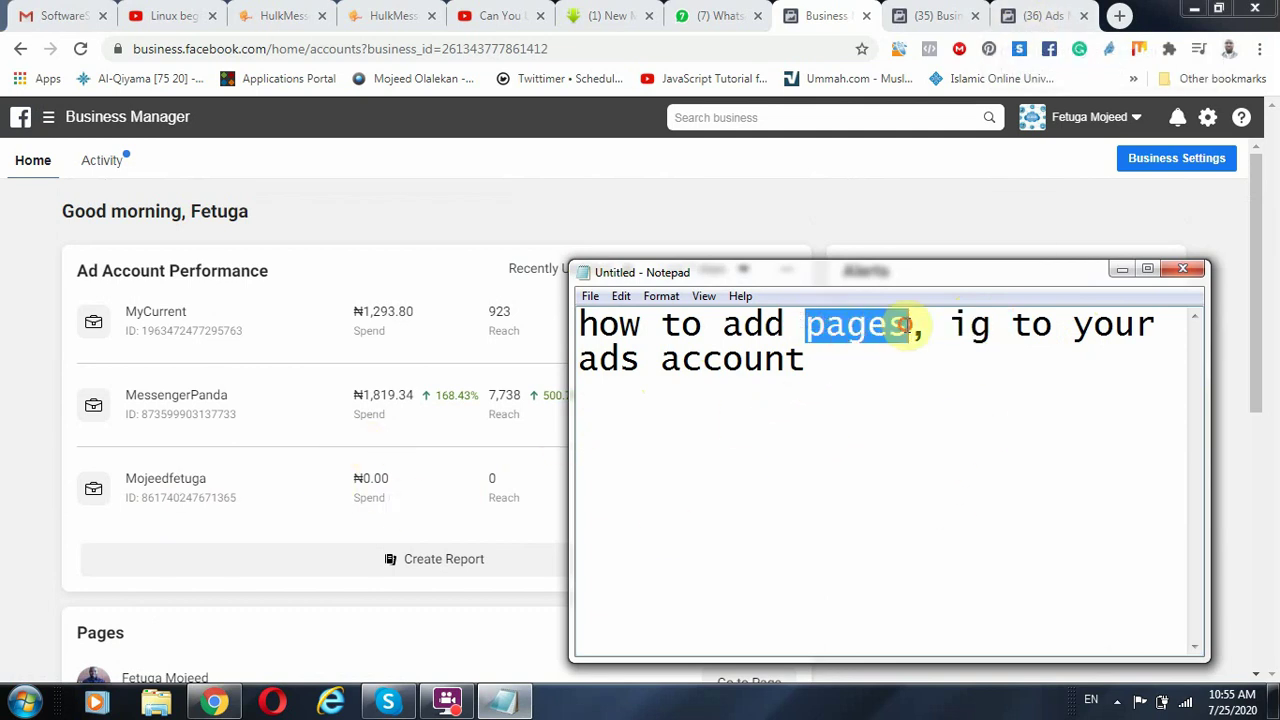
left_click(806, 348)
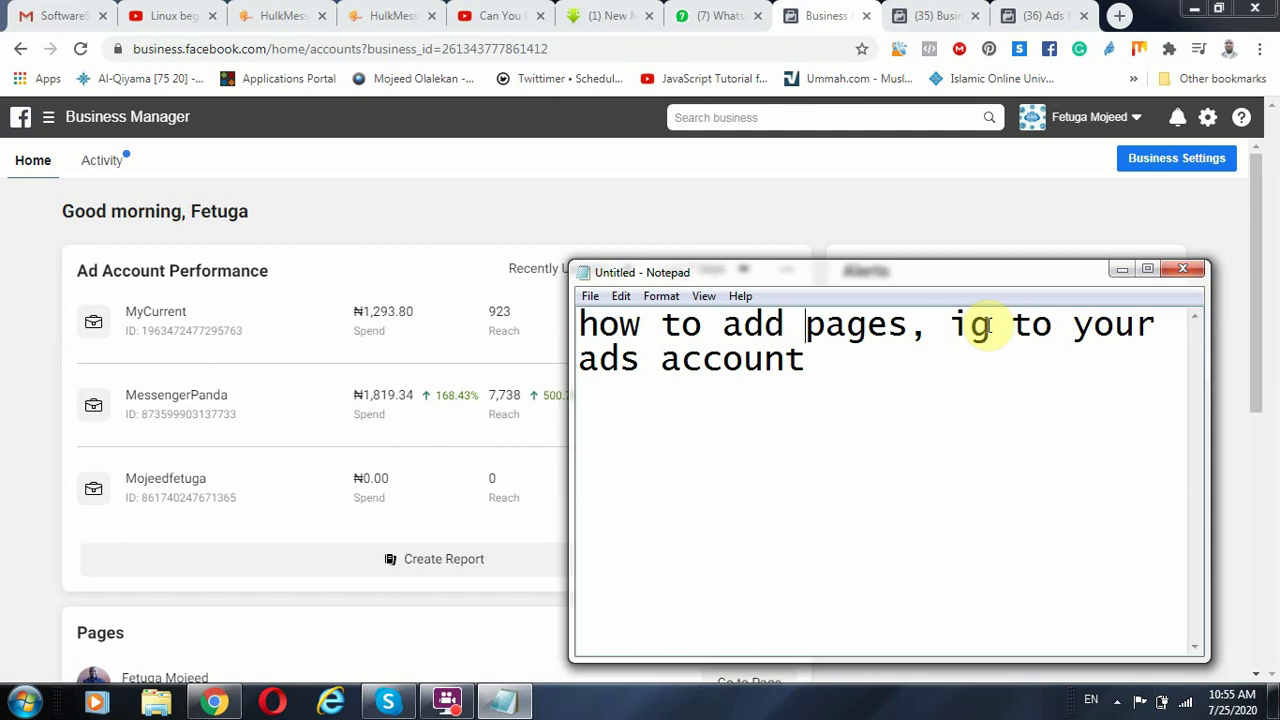
left_click_drag(992, 325, 951, 325)
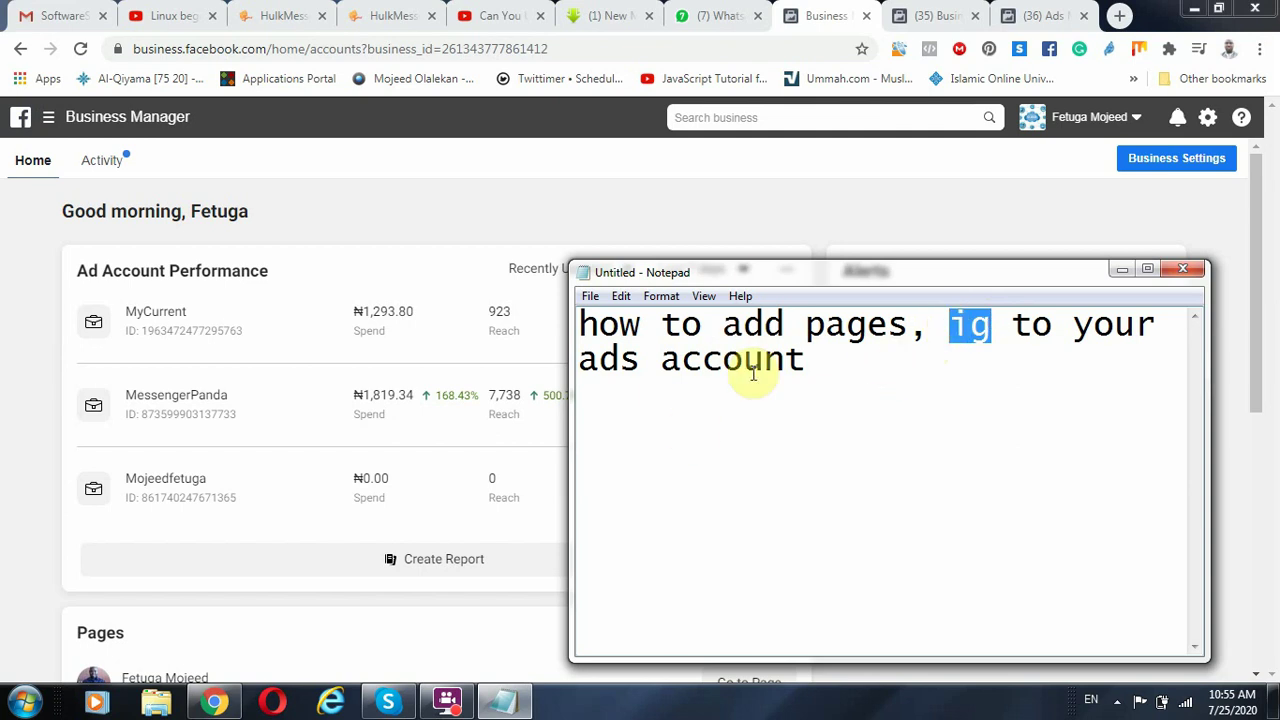
left_click(743, 413)
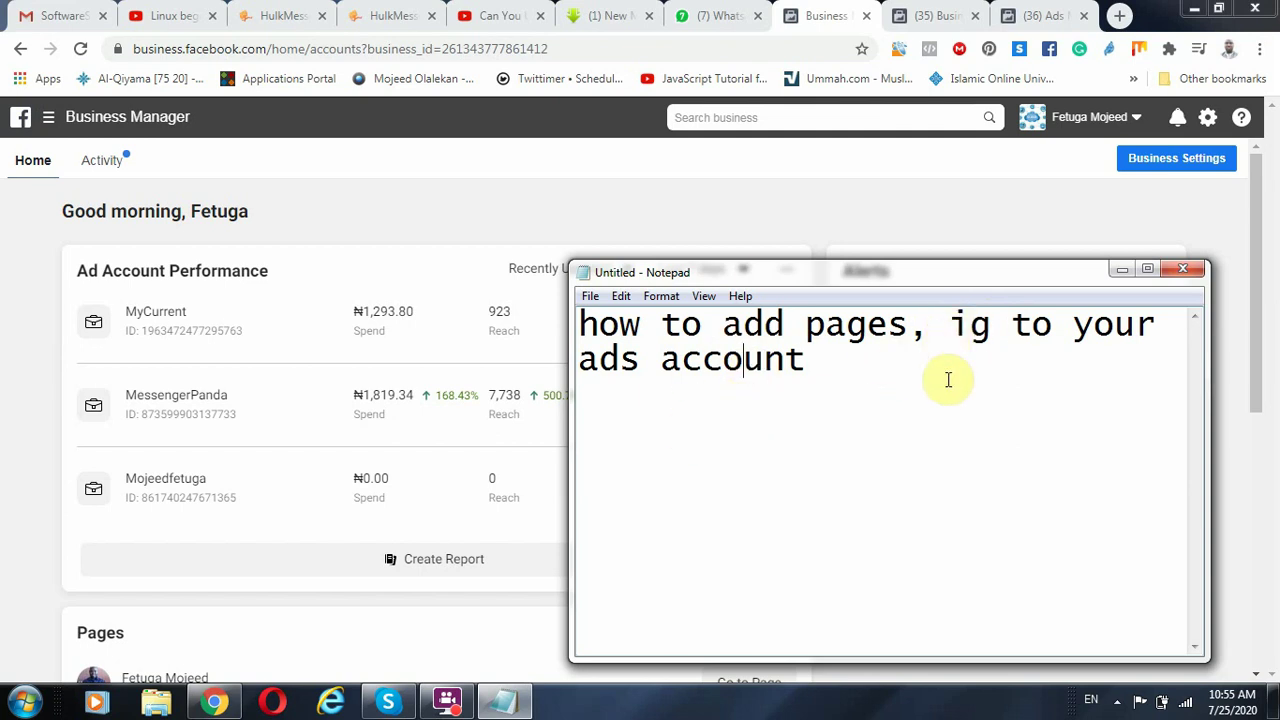
Add the lines "Facebook Page", "Instagram Account", "business manager (business.facebook.com)", "Ads Account" and "pages/ ig" below the note's title.
key("Return")
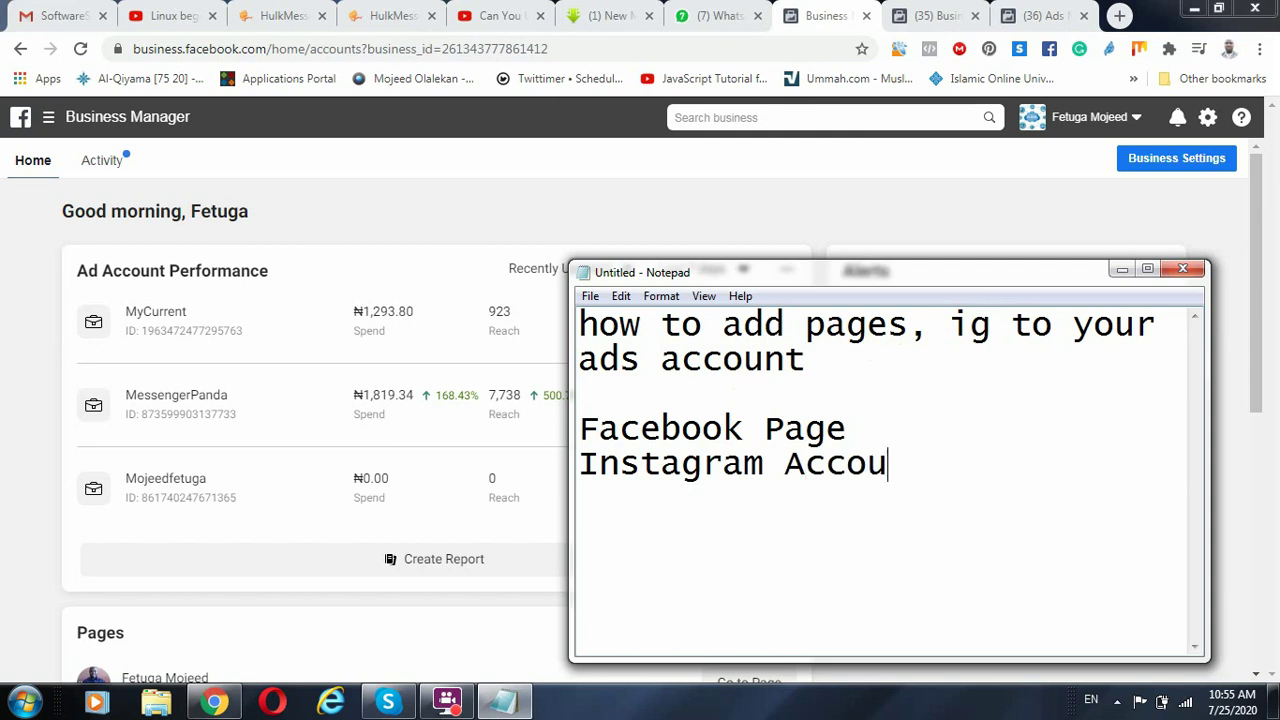
left_click(968, 455)
key("Return")
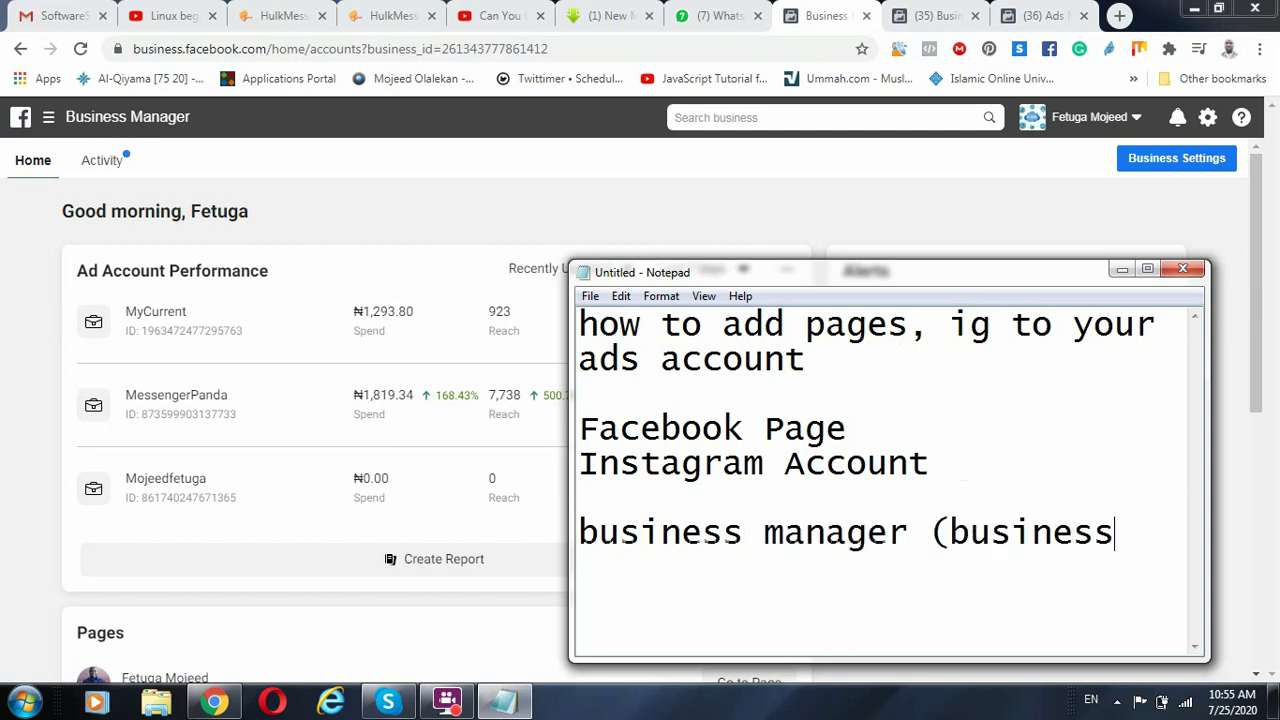
type("facebook.com")
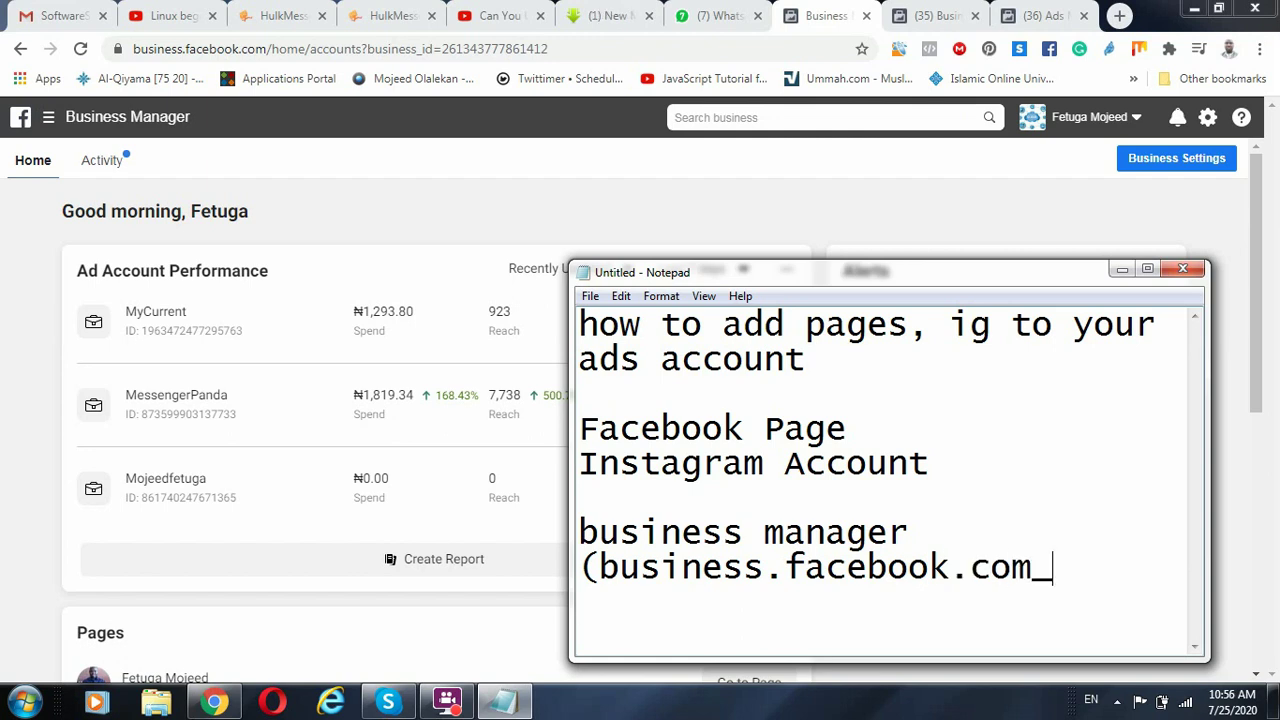
key("Return")
key("Return")
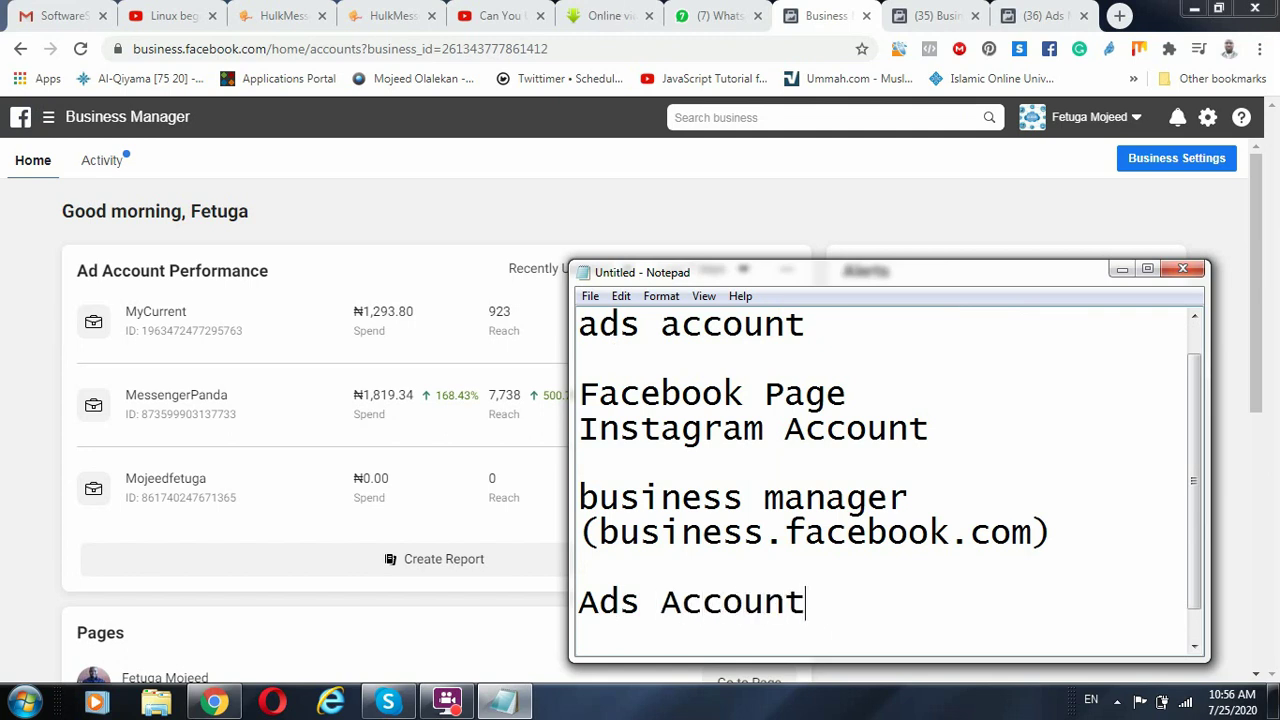
key("Return")
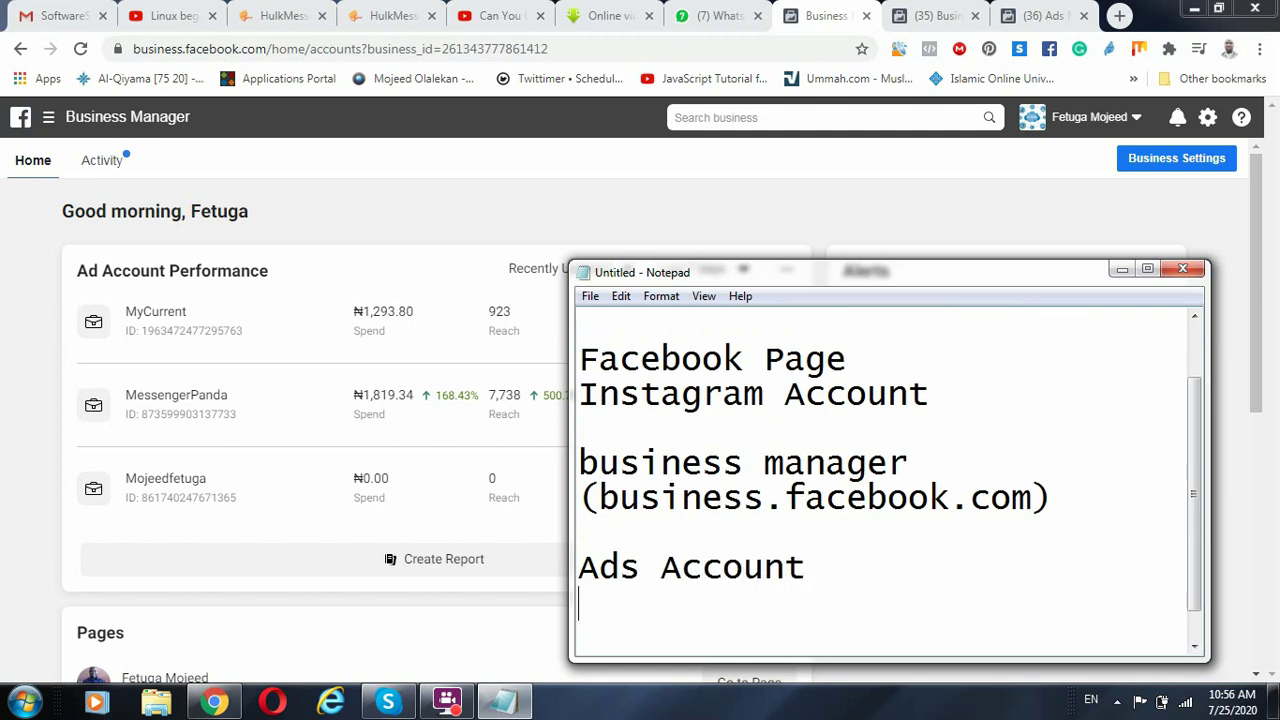
key("Return")
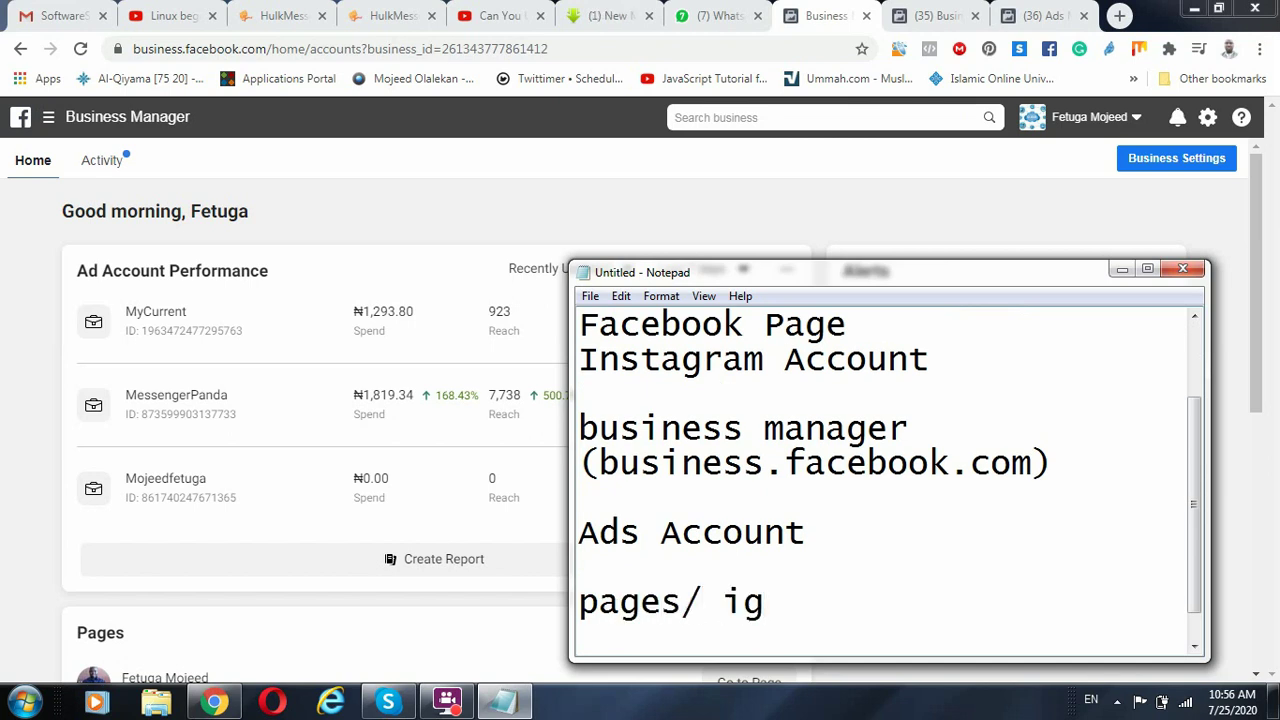
Switch to the browser and load business.facebook.com in a new tab.
left_click(1122, 22)
left_click(1122, 22)
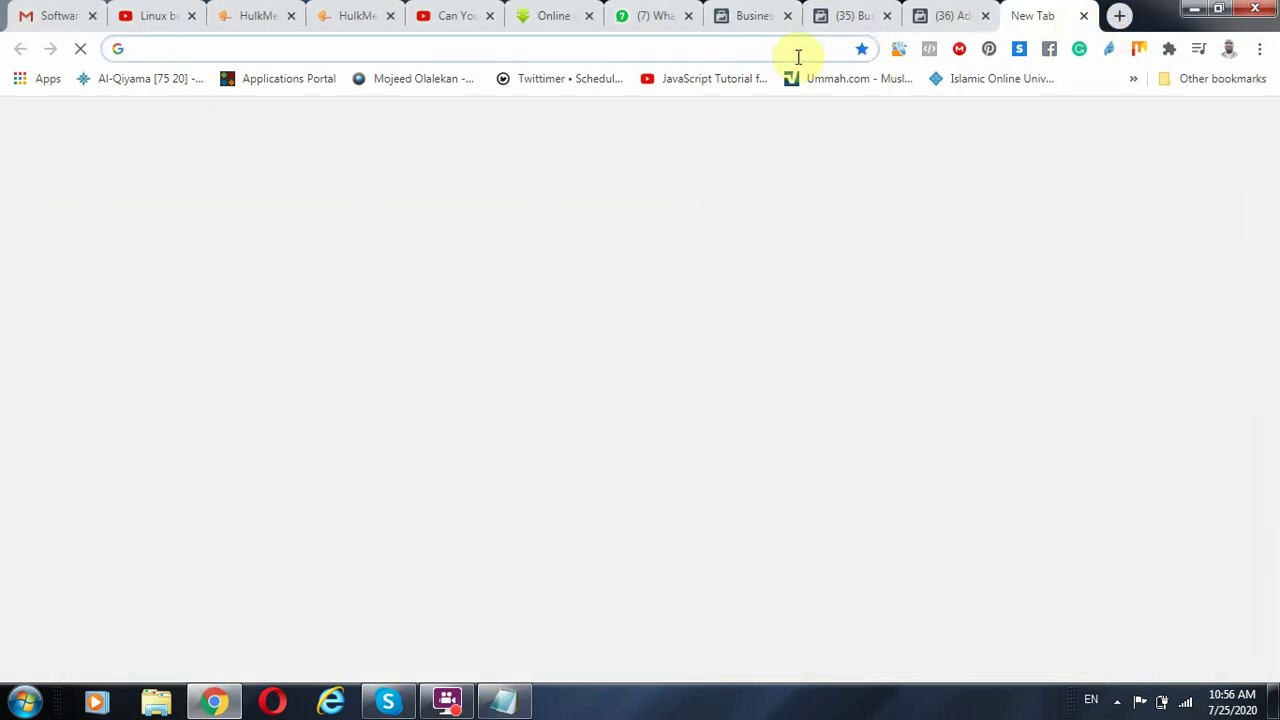
type("bu")
key("Return")
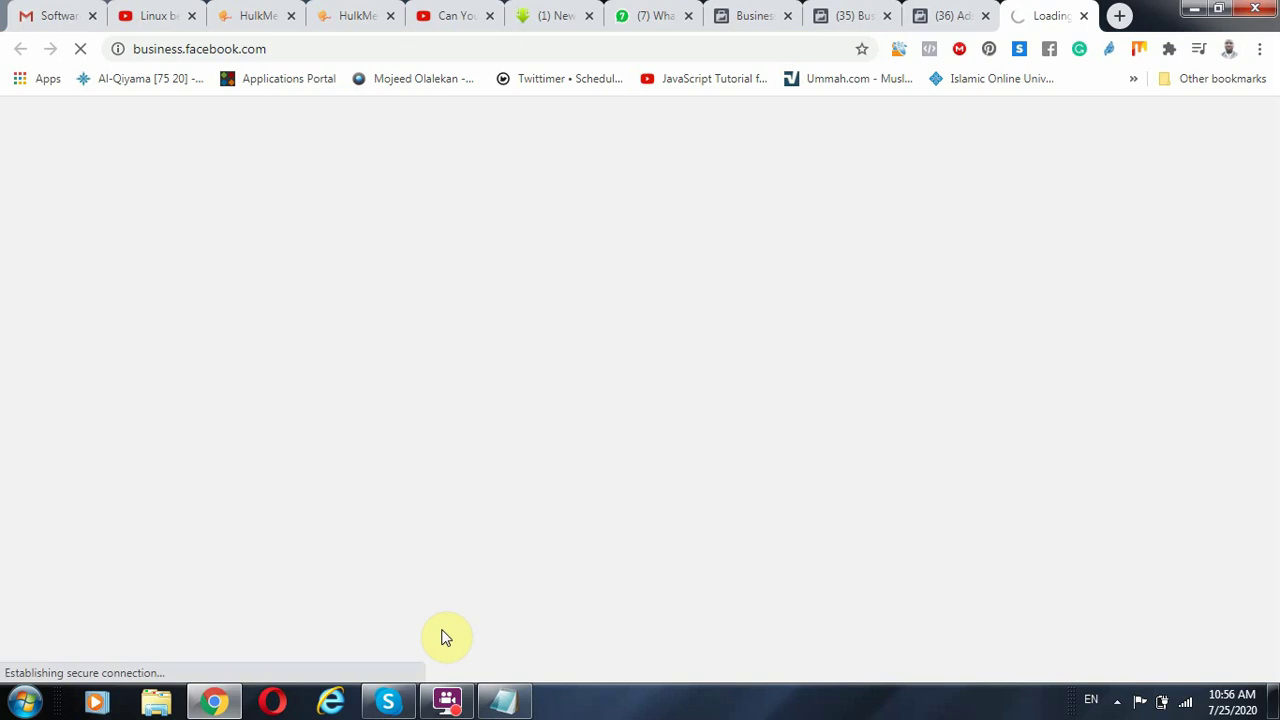
Highlight the business.facebook.com address in the Notepad note and return to the business selection page in the browser.
left_click(503, 700)
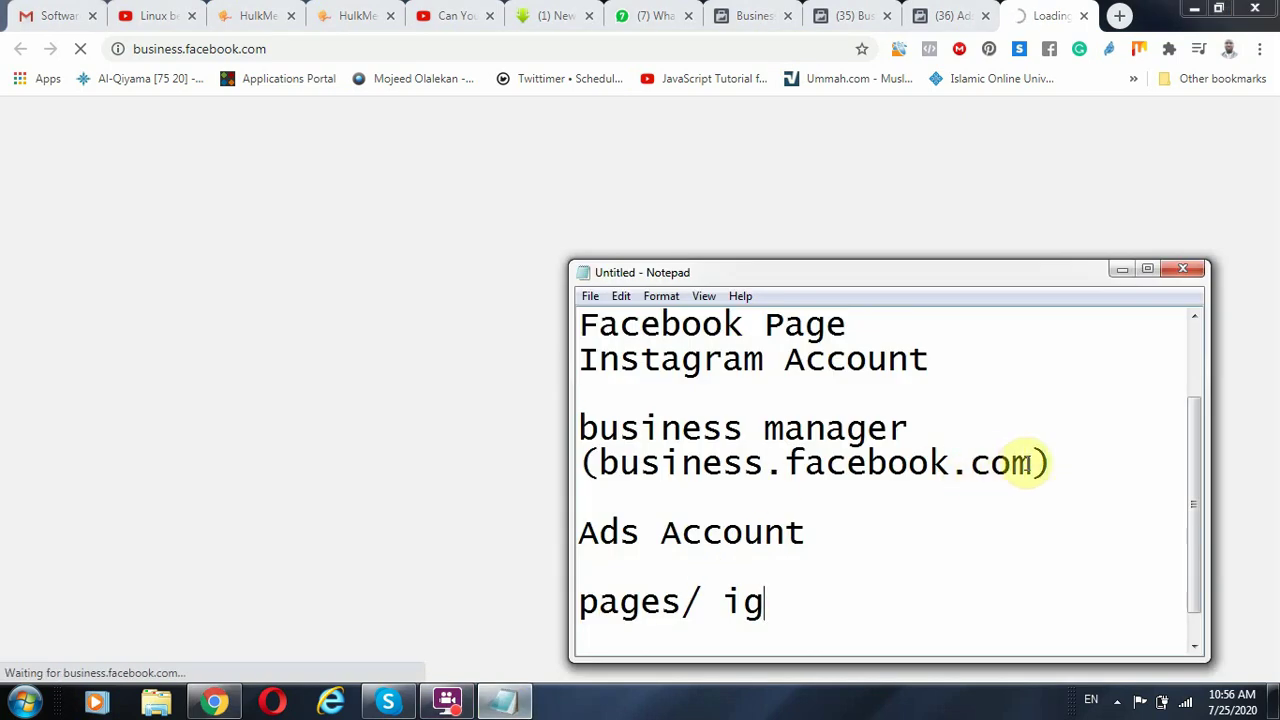
left_click_drag(1029, 463, 598, 466)
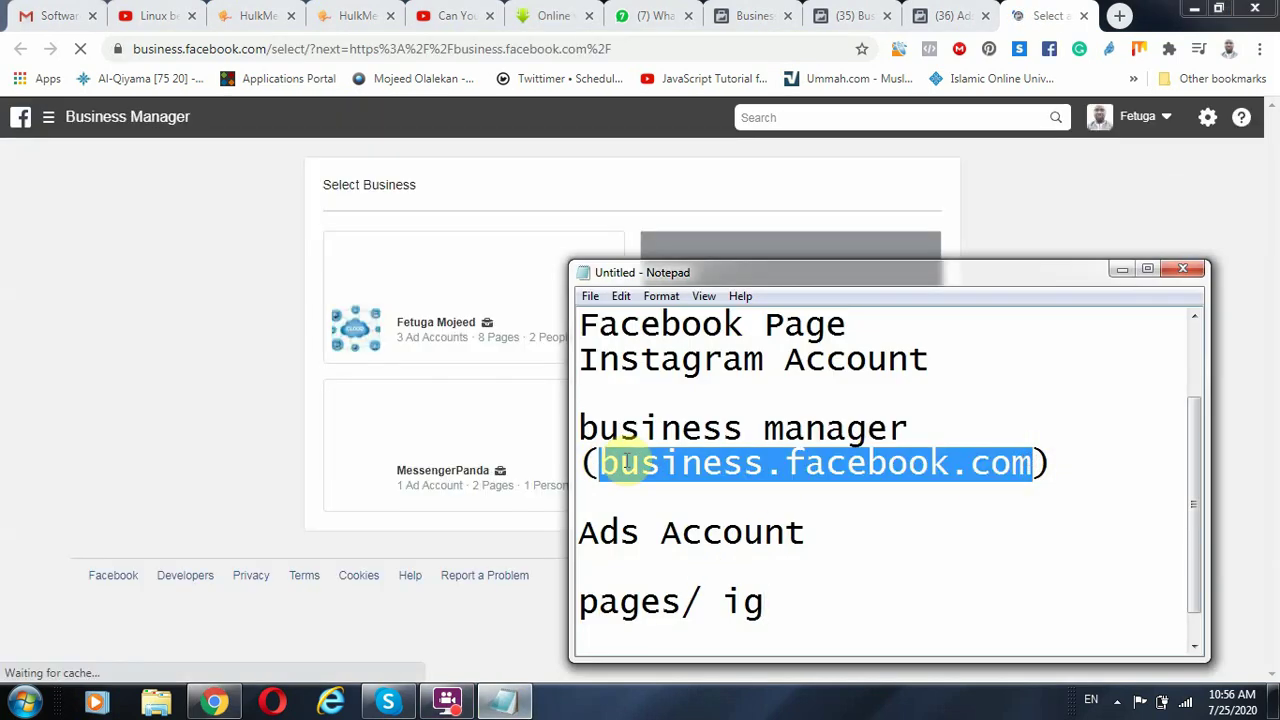
left_click(214, 423)
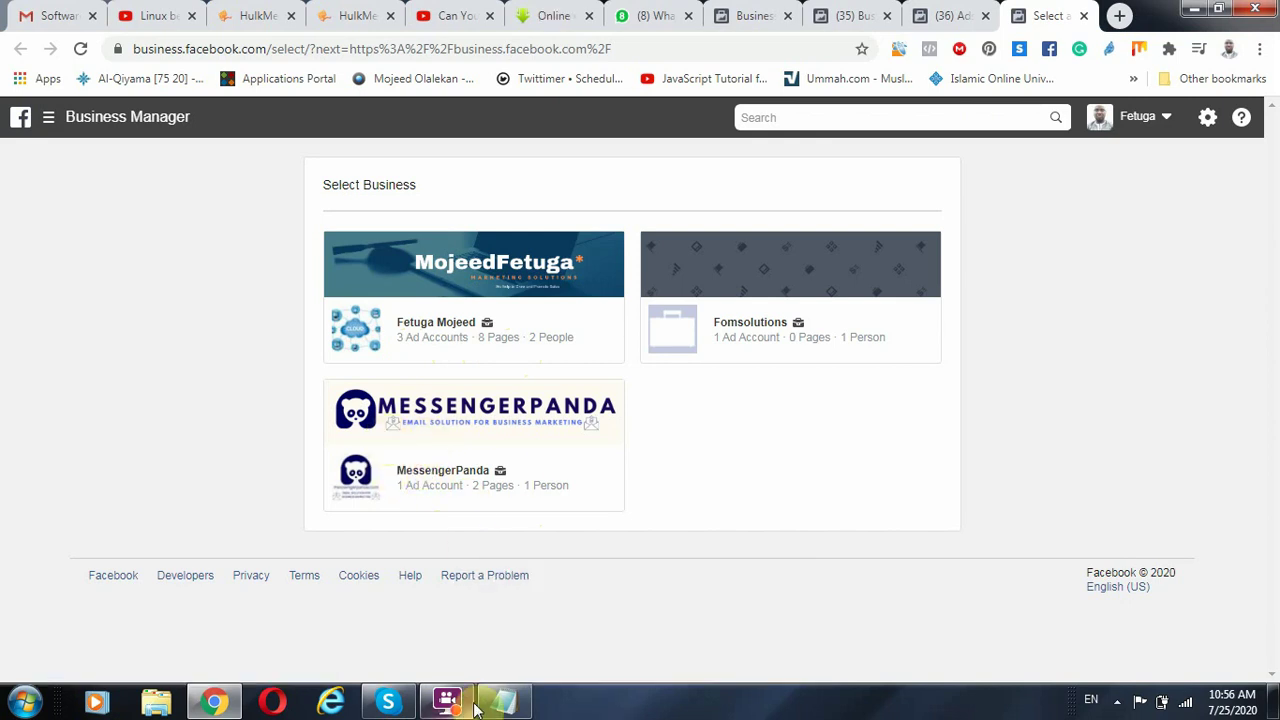
Go over the Notepad checklist, highlighting the "business manager" and "pages/ ig" lines, and return to the business selection page.
left_click(507, 707)
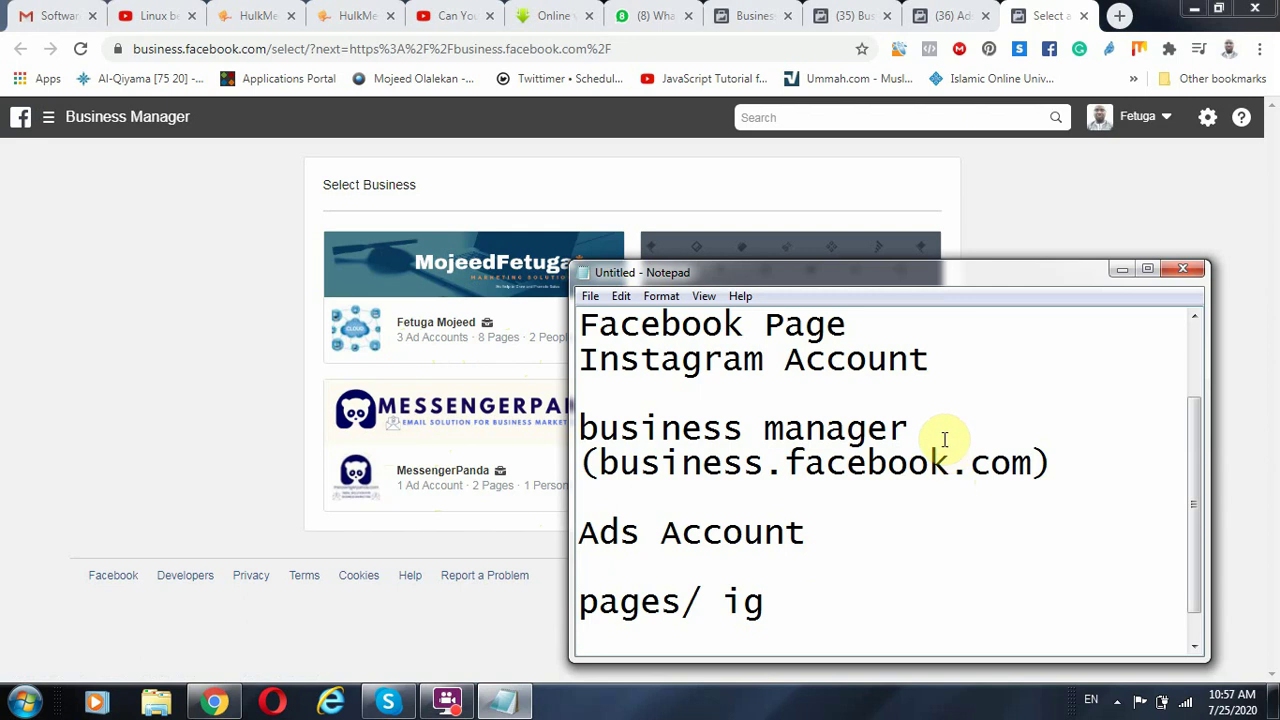
left_click_drag(935, 430, 553, 445)
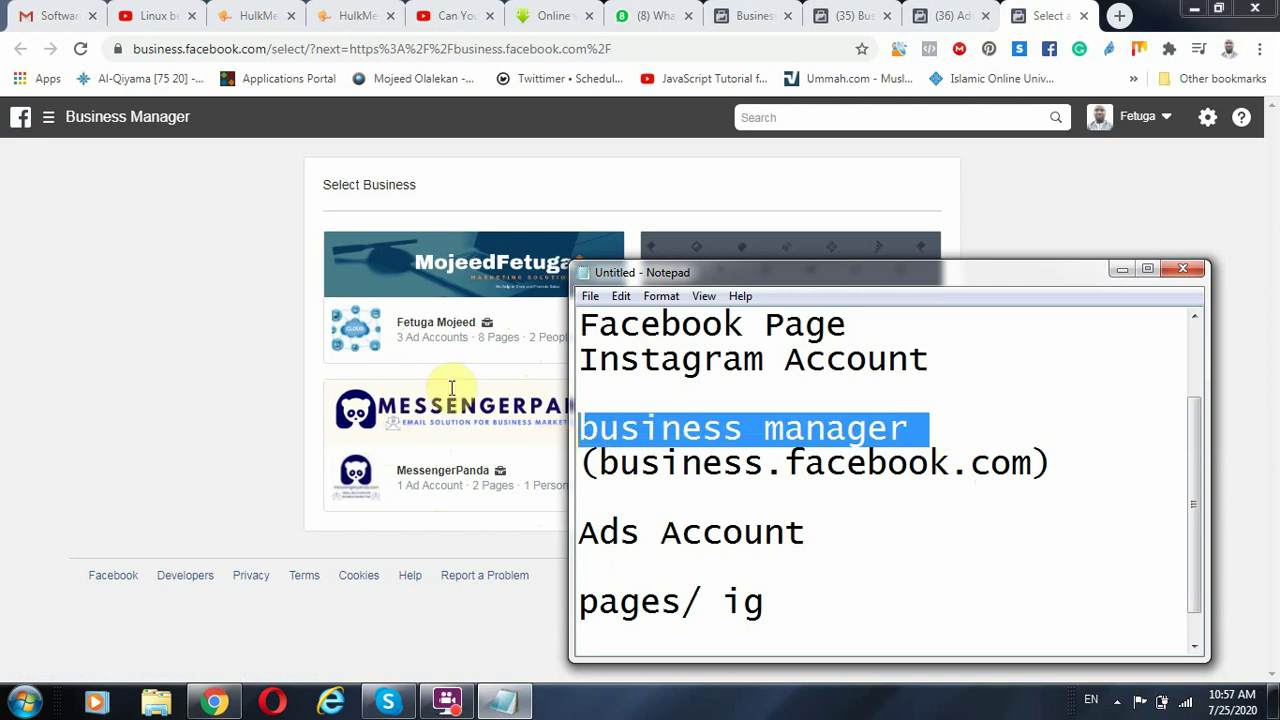
left_click(723, 484)
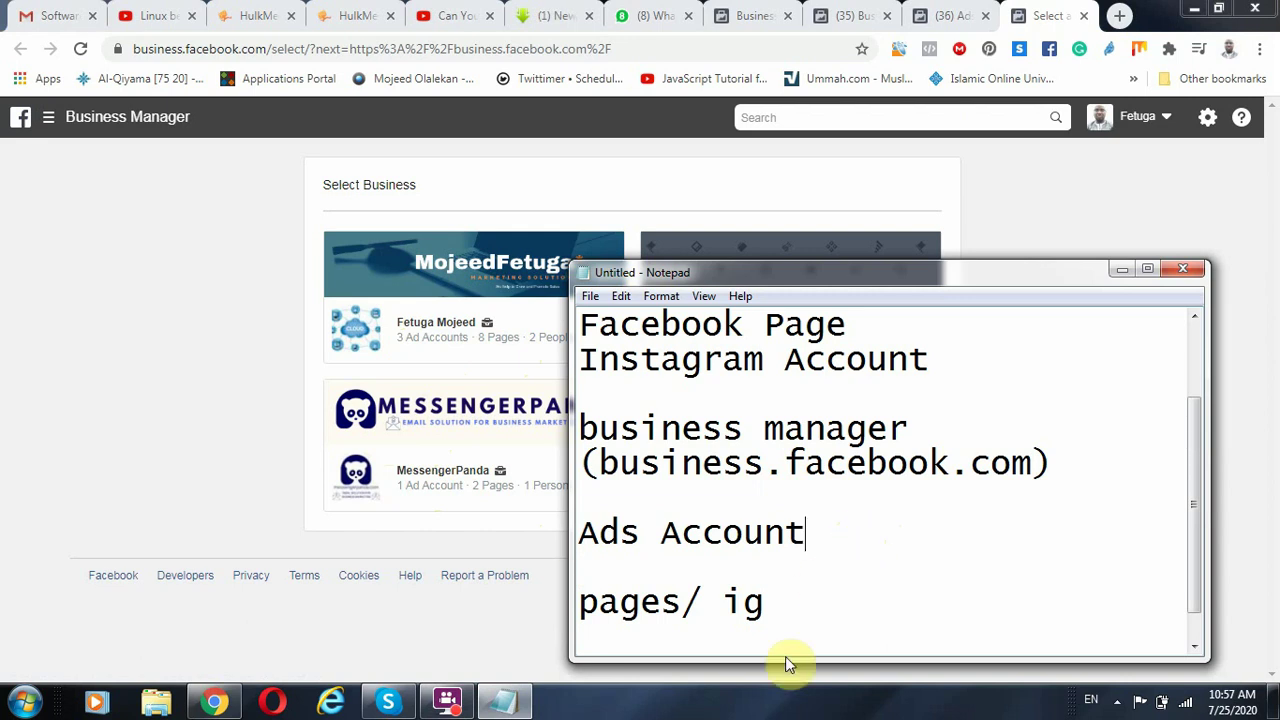
left_click_drag(802, 600, 572, 593)
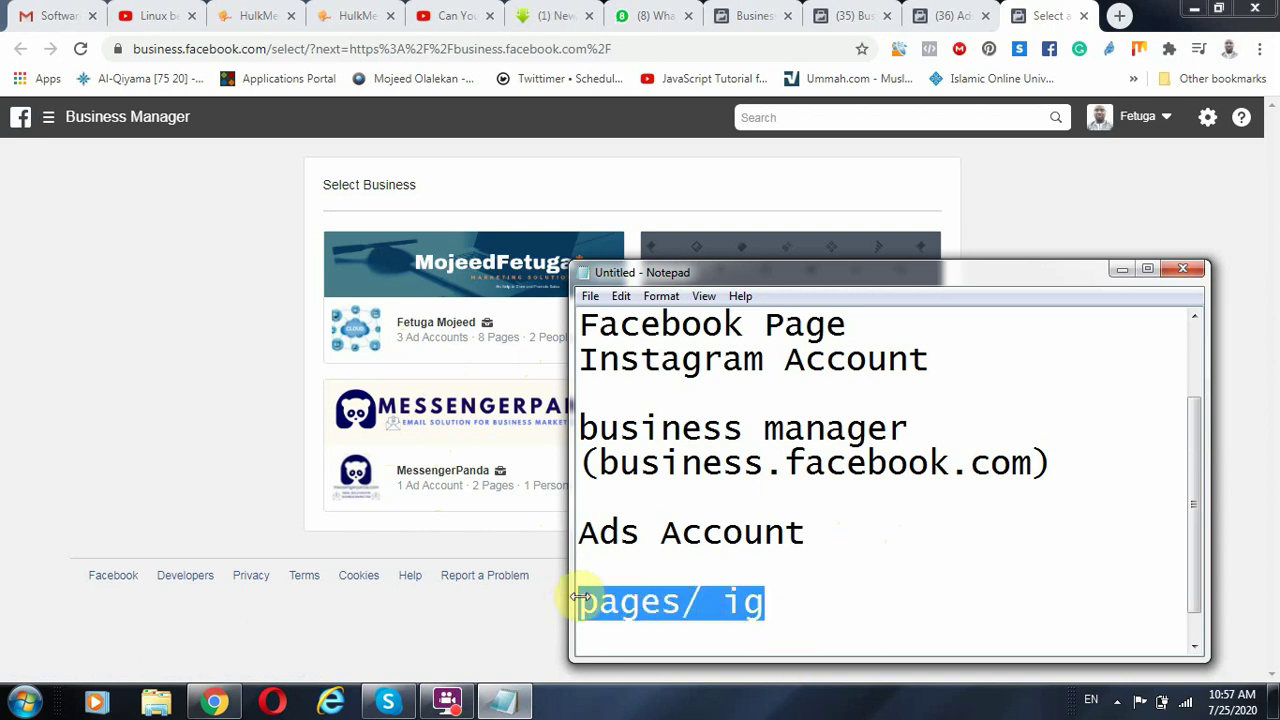
left_click(949, 421)
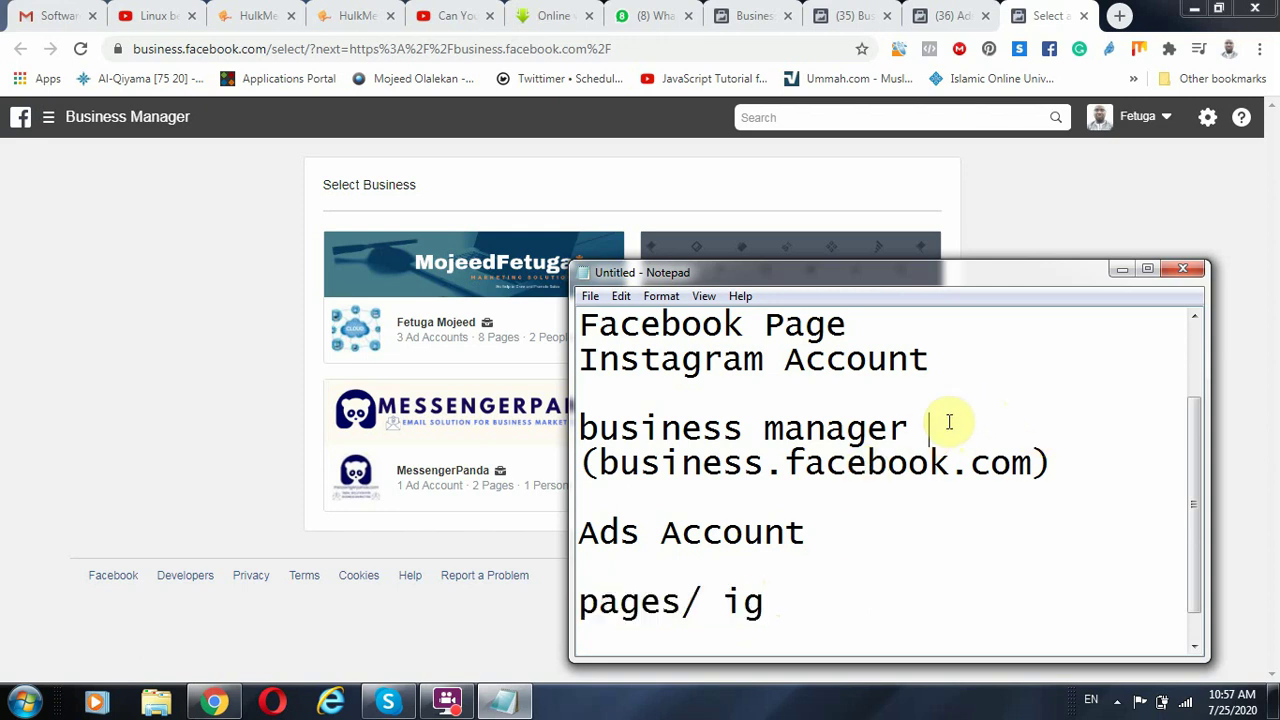
left_click_drag(949, 421, 582, 427)
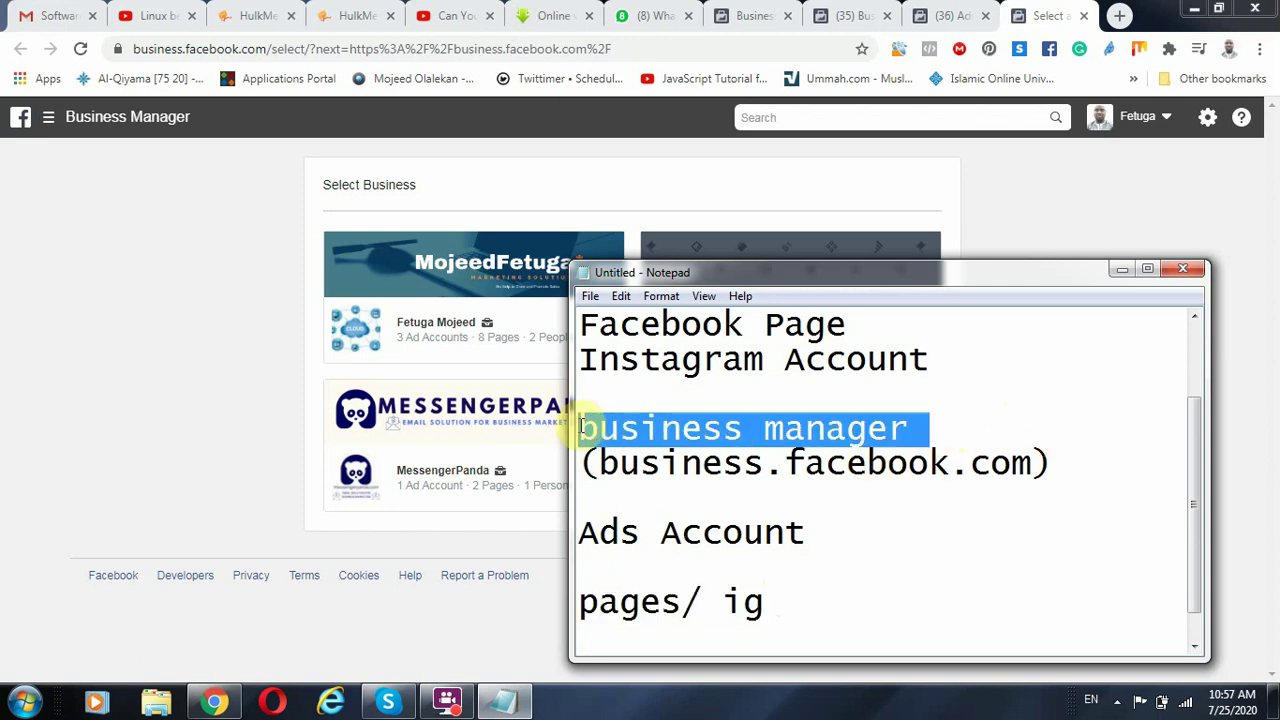
left_click(826, 430)
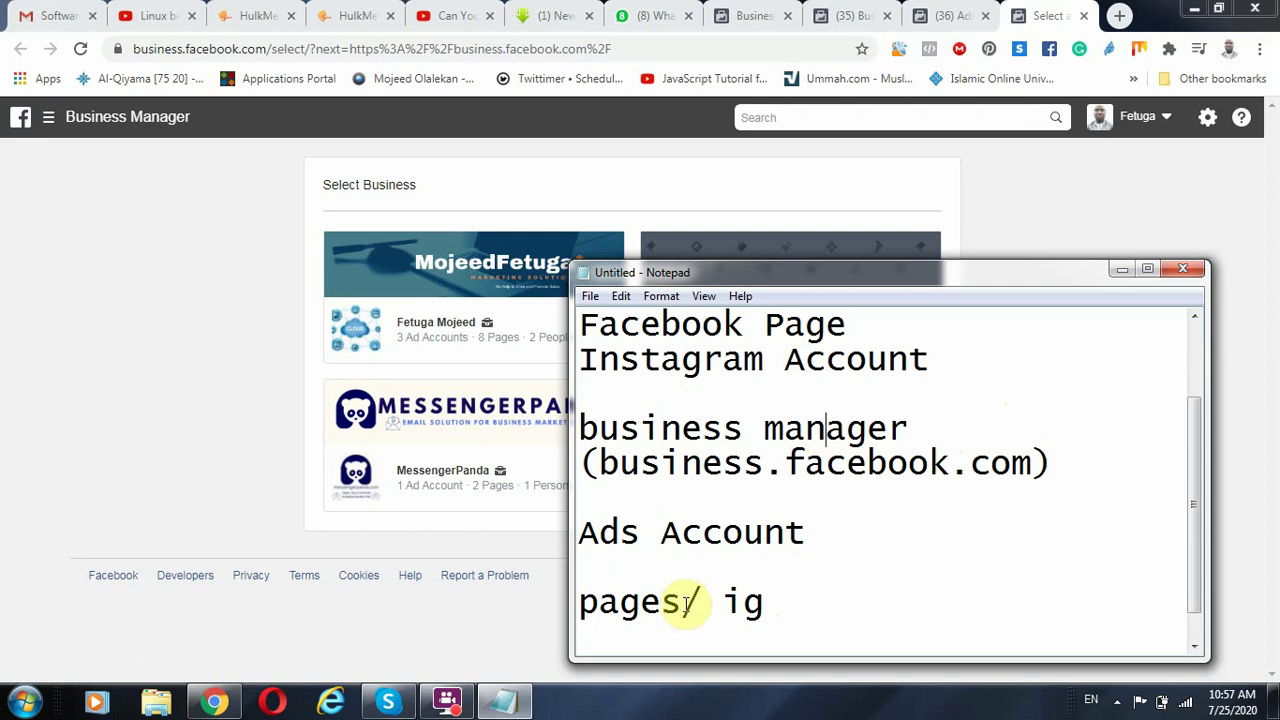
left_click_drag(912, 428, 552, 456)
left_click(567, 457)
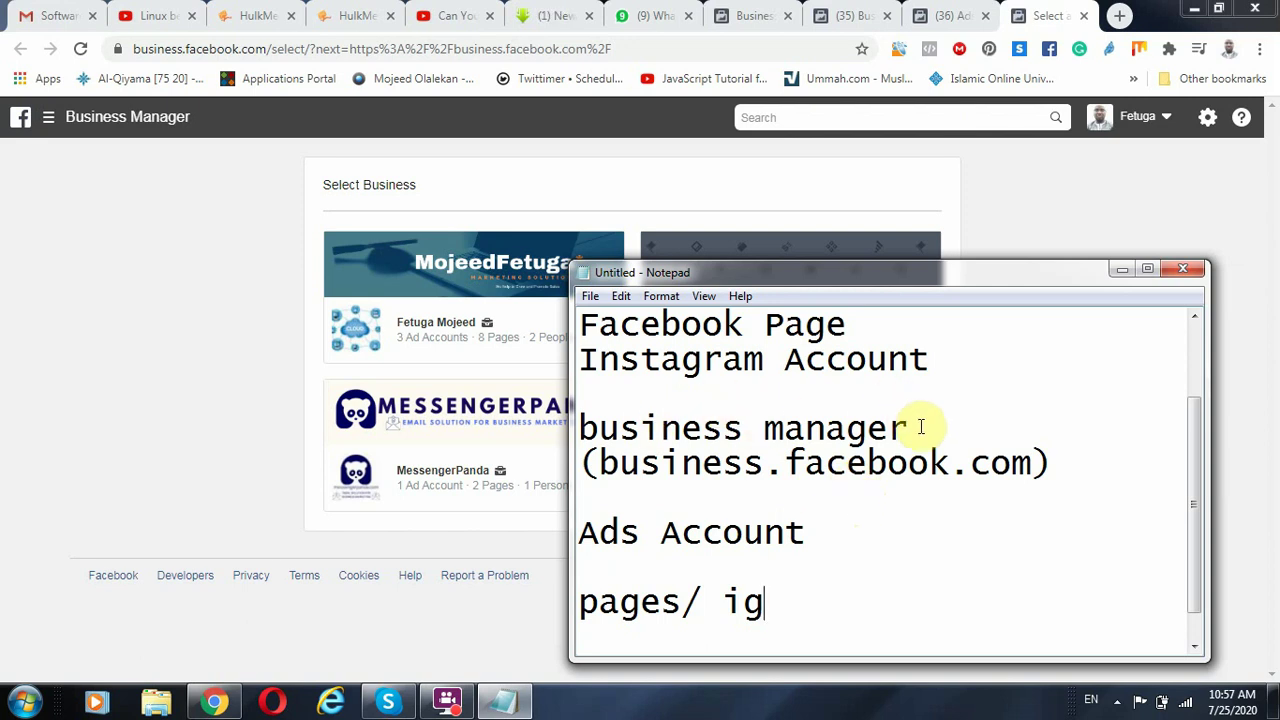
left_click_drag(912, 428, 598, 428)
left_click(814, 414)
left_click_drag(926, 432, 532, 437)
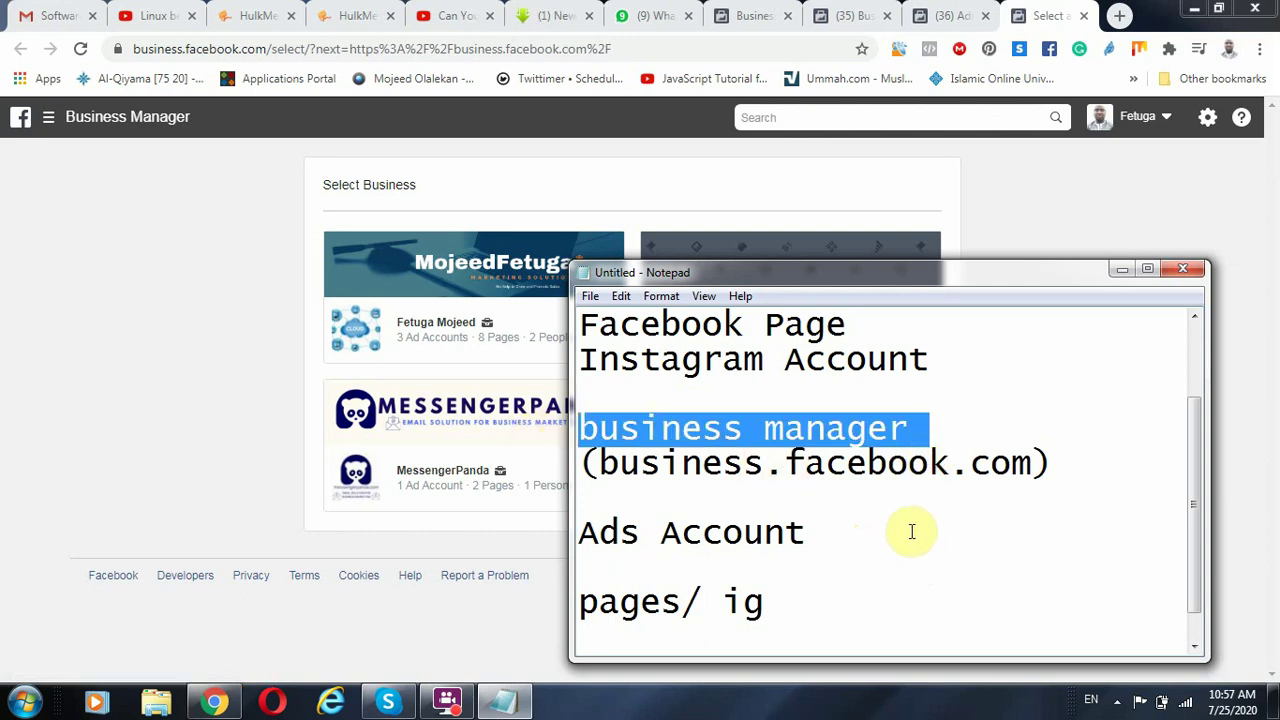
left_click(182, 317)
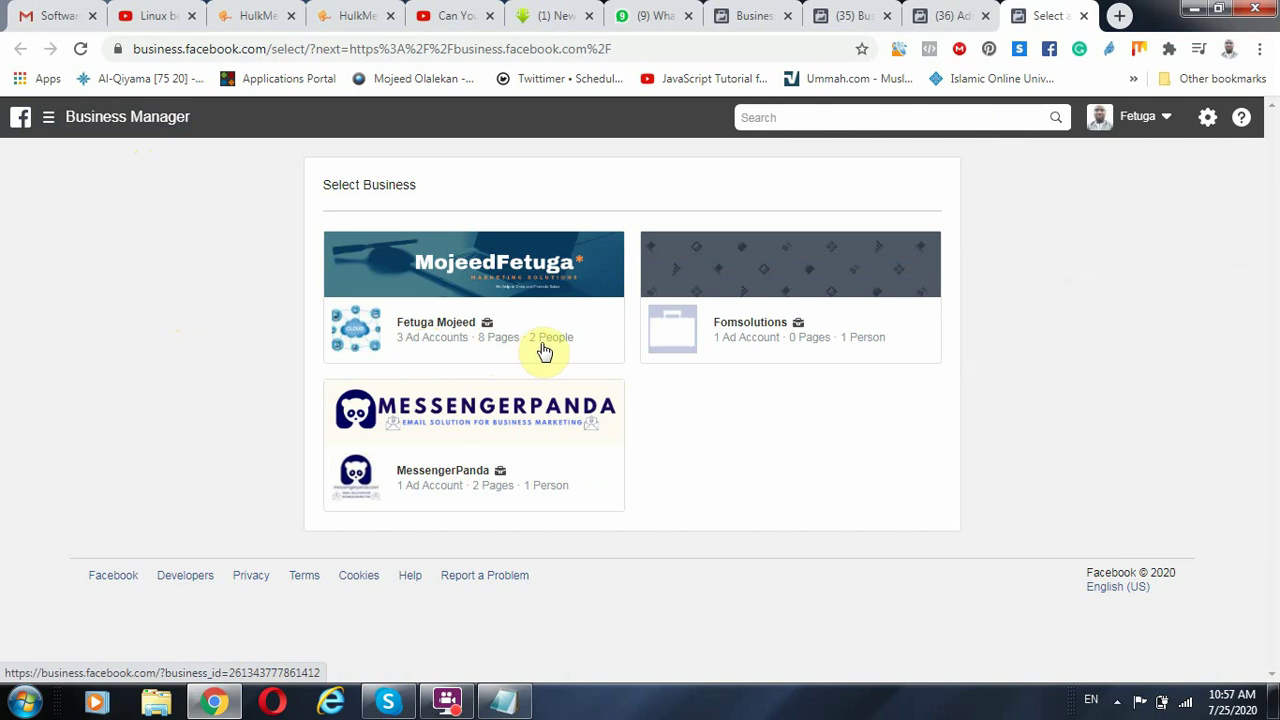
Open the business with 3 ad accounts and 8 pages, and open the third ad account in its performance list in Ads Manager.
left_click(838, 14)
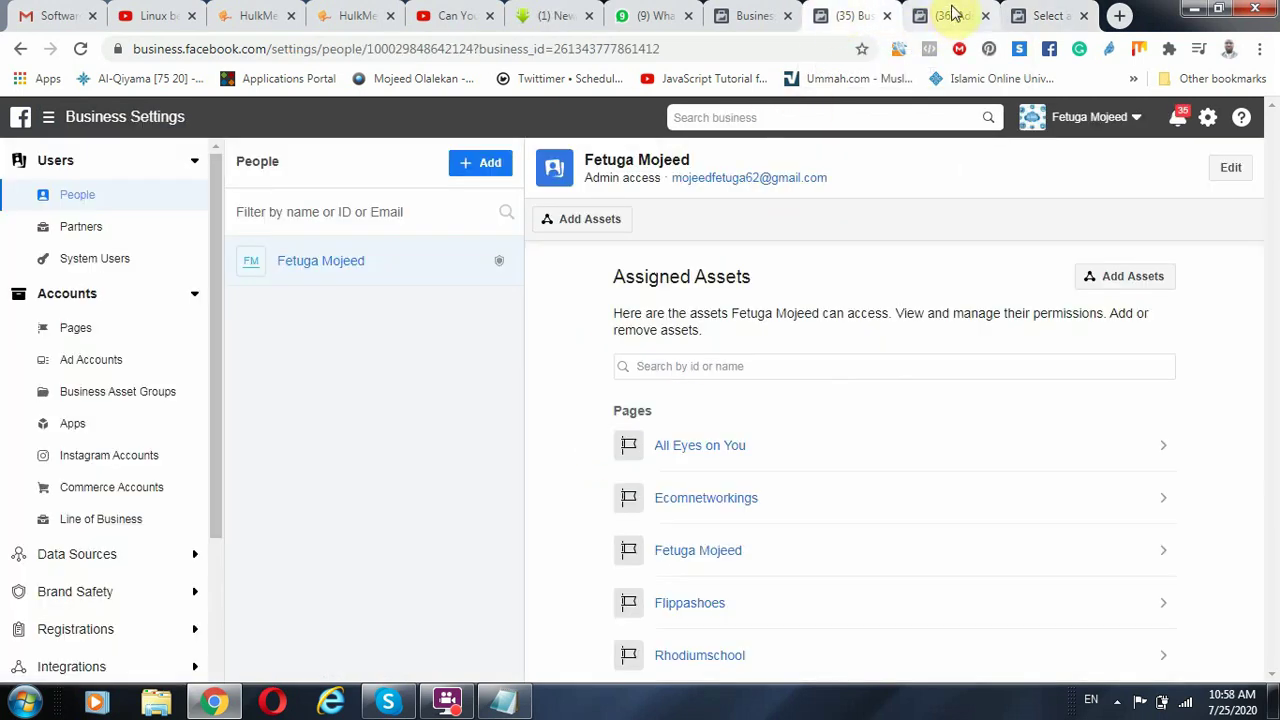
left_click(1046, 14)
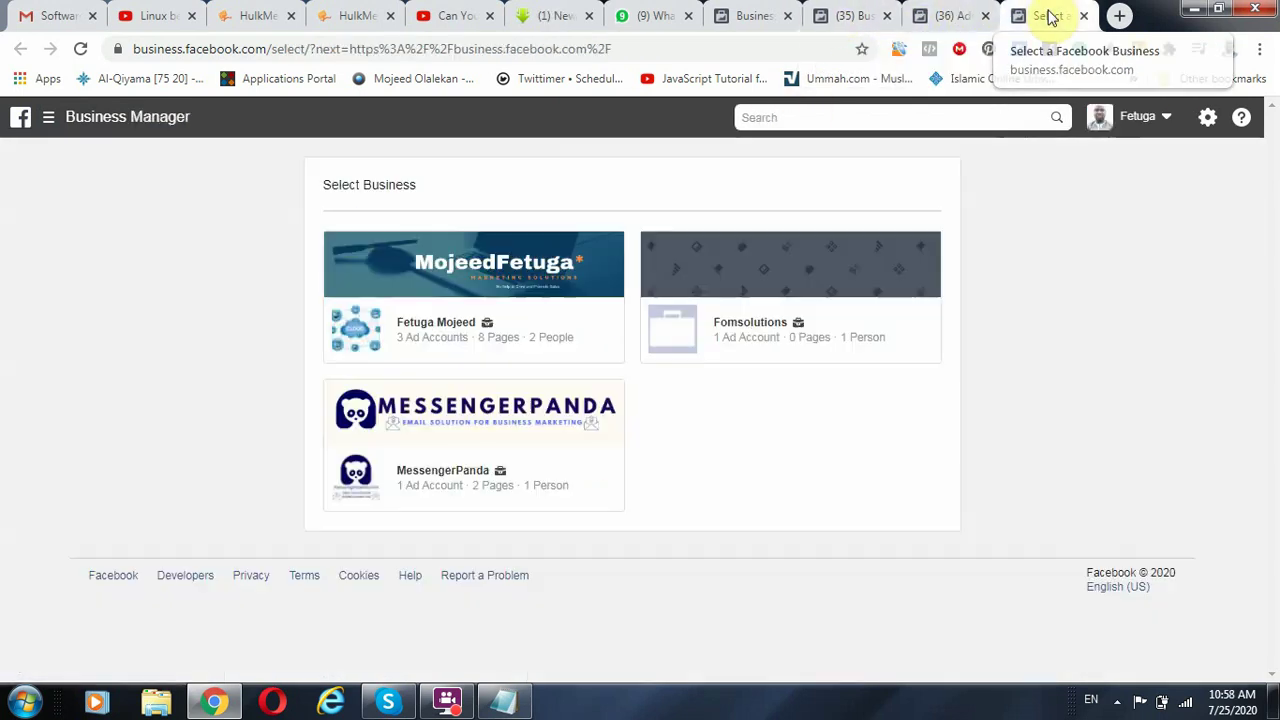
left_click(430, 343)
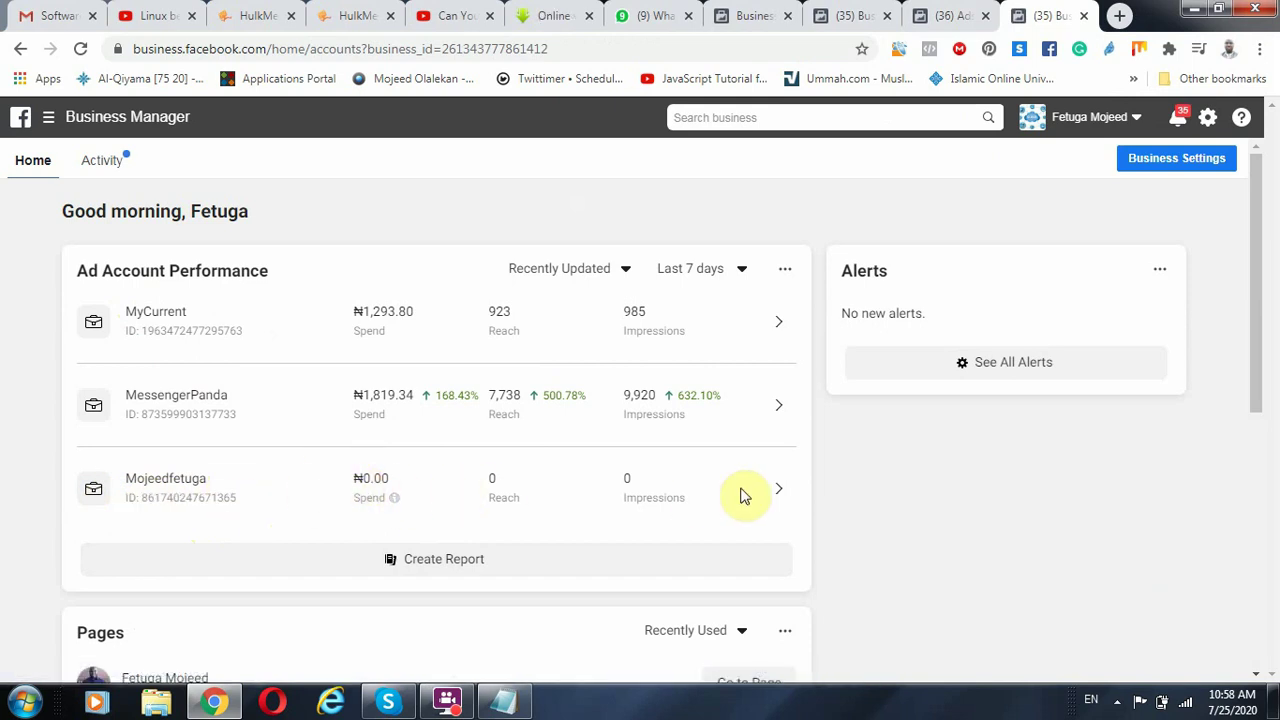
left_click(168, 485)
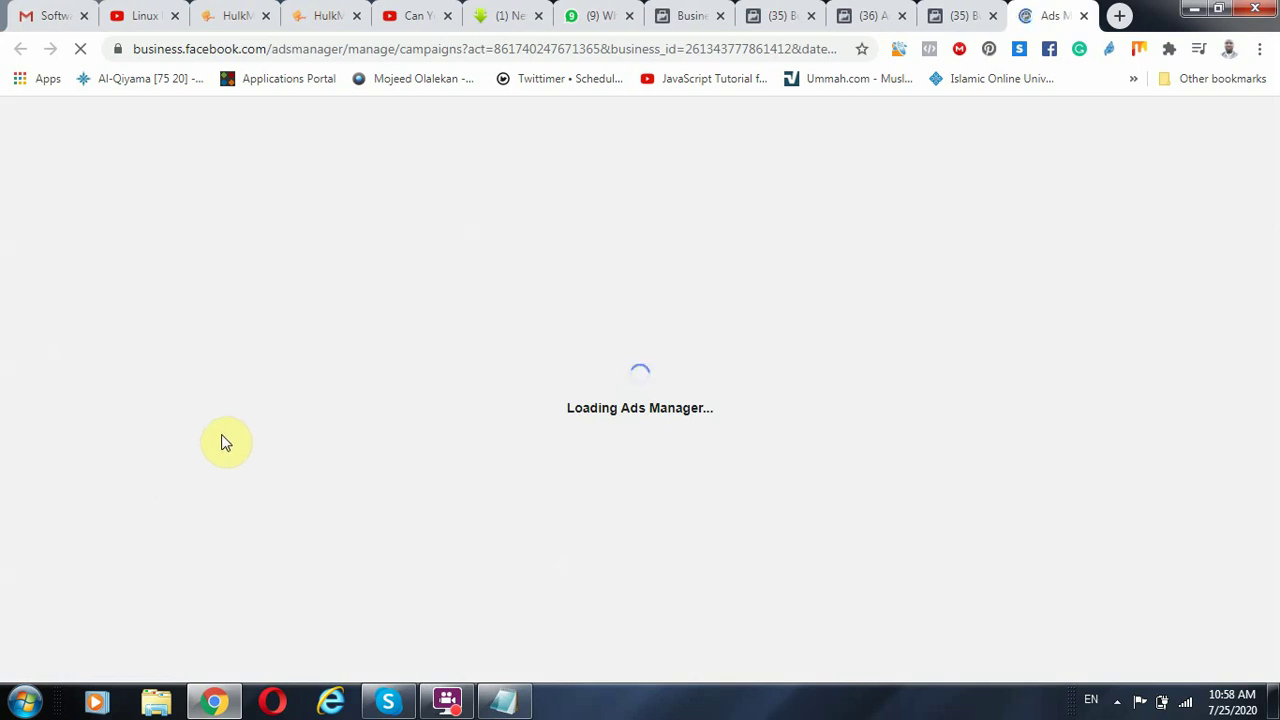
Switch to the Notepad note and append "(new)" to the "Ads Account" line.
key("alt+Tab")
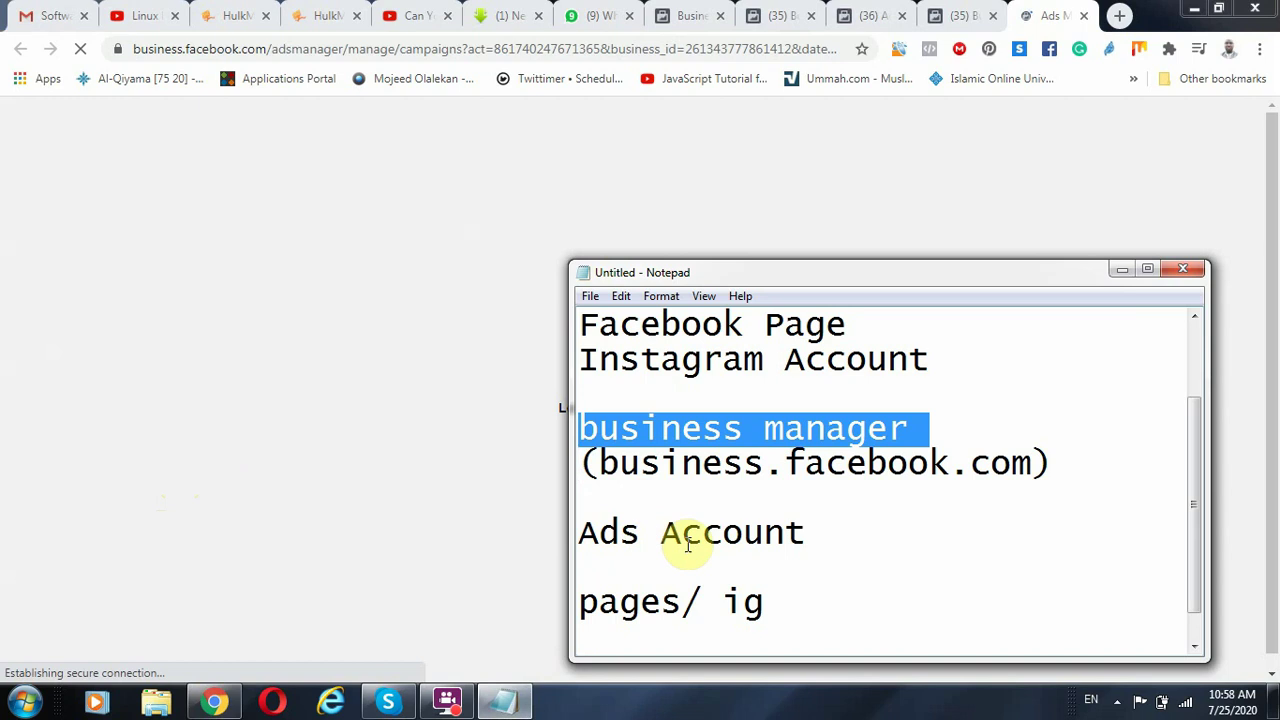
left_click(829, 534)
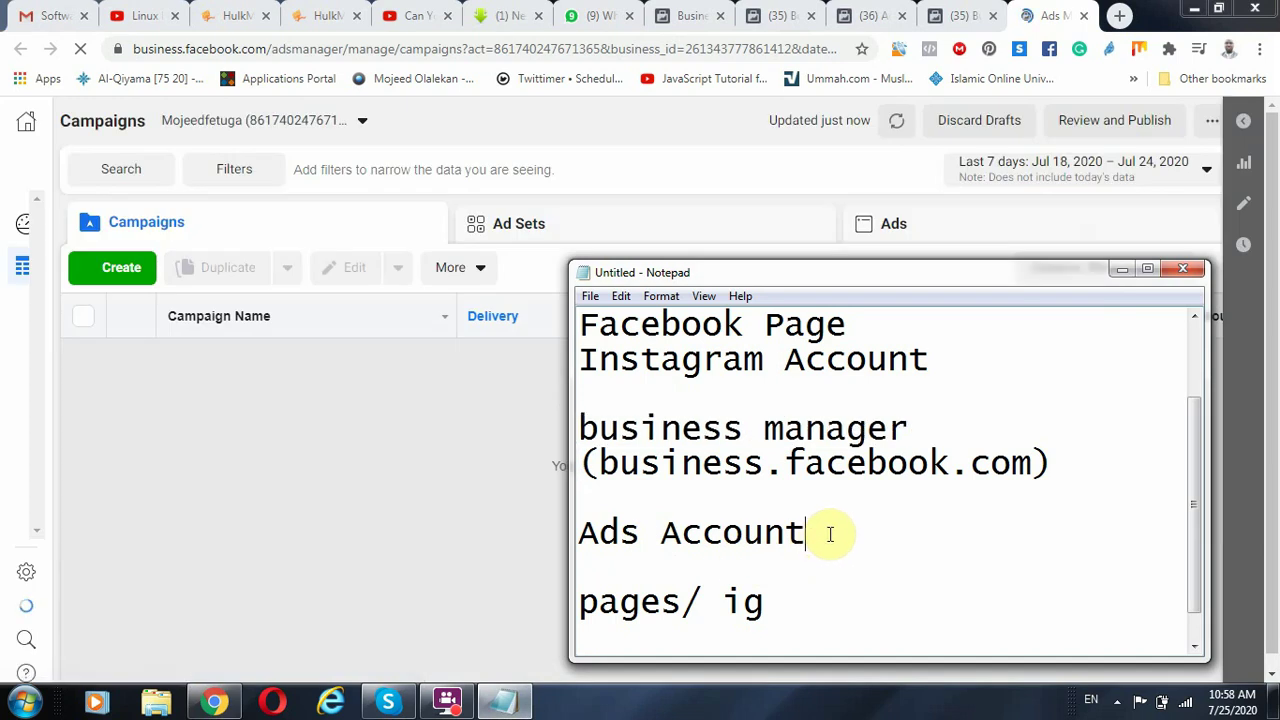
type("( ")
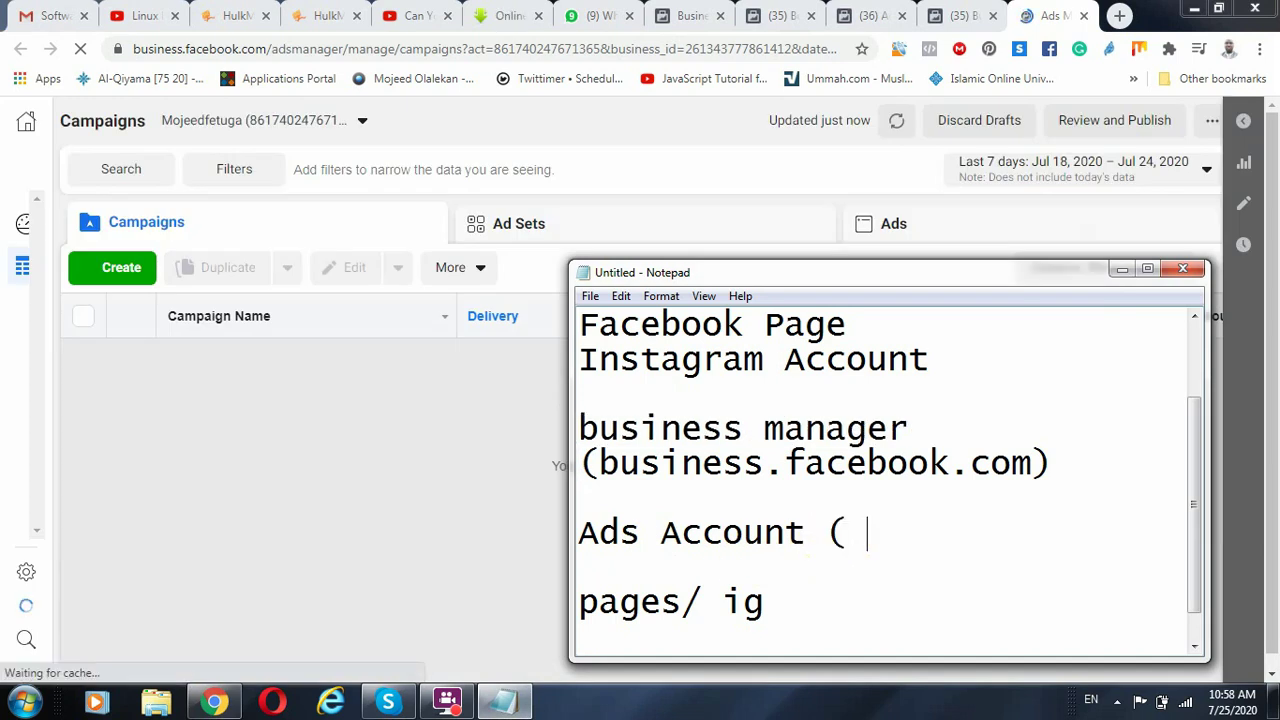
type("new)")
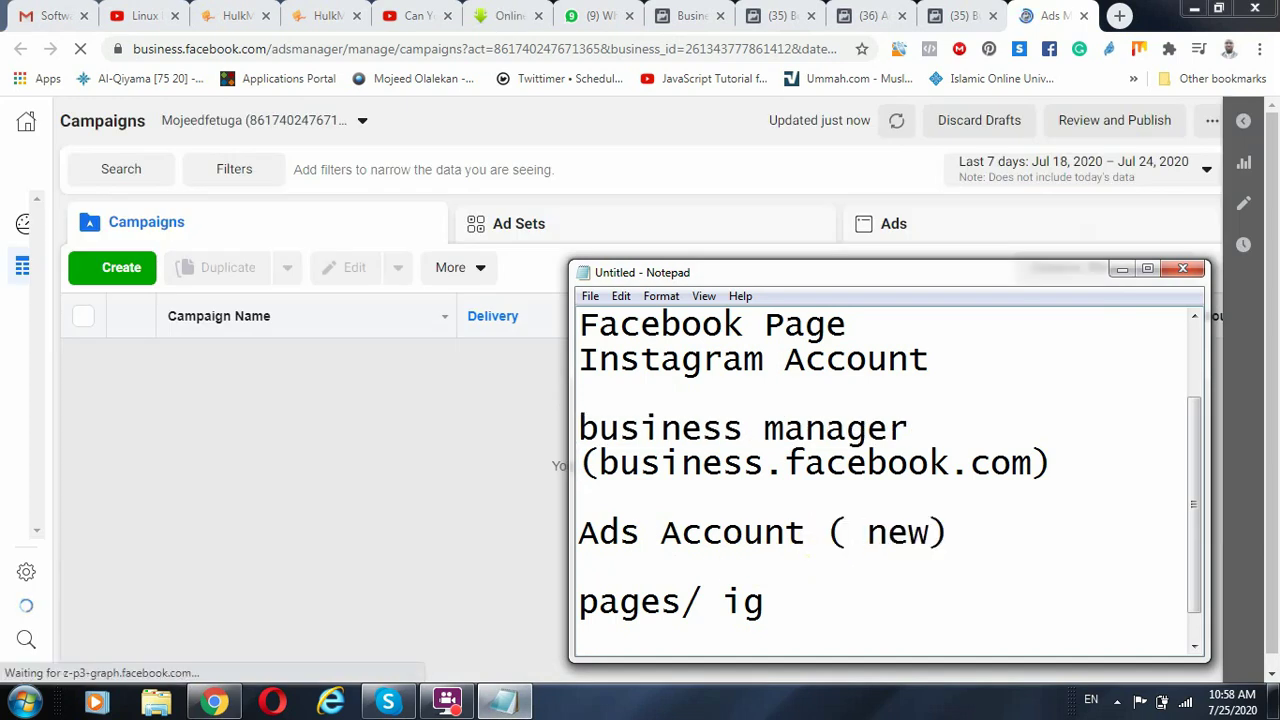
left_click(866, 533)
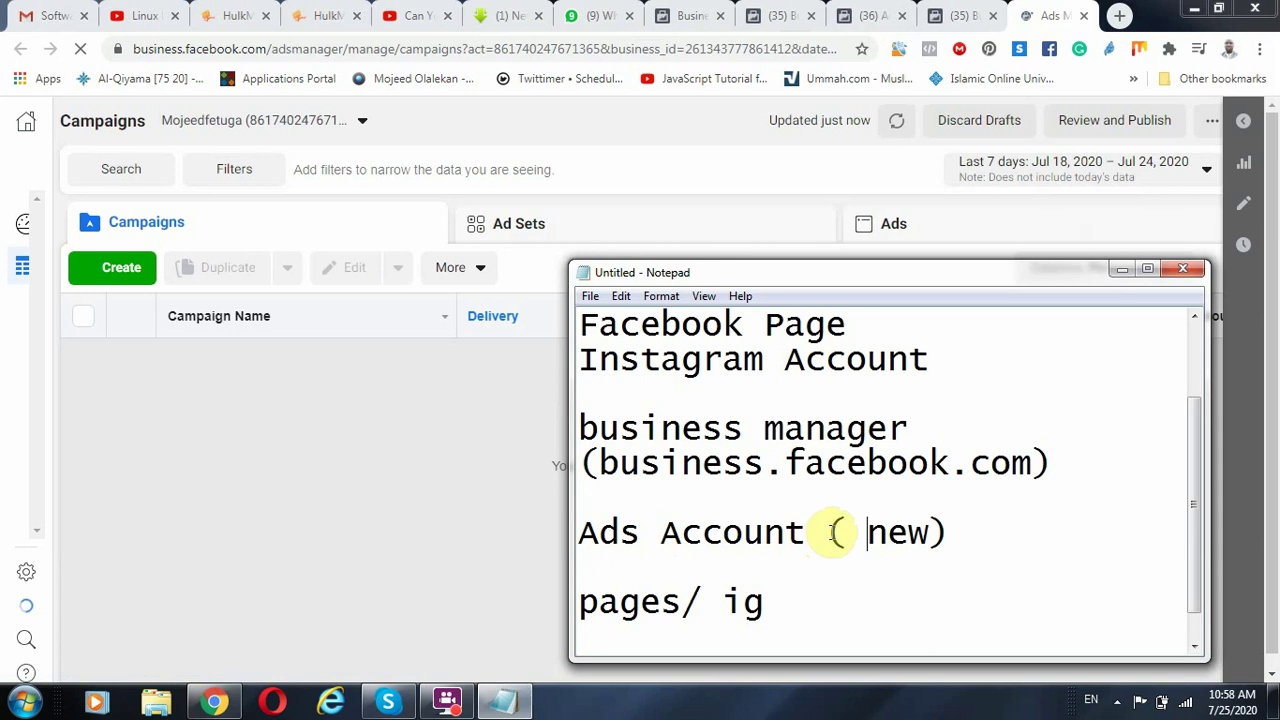
key("BackSpace")
Add an "Ads Account Old" line above "Ads Account (new)", separated from the neighbouring lines by blank lines.
left_click_drag(928, 428, 527, 429)
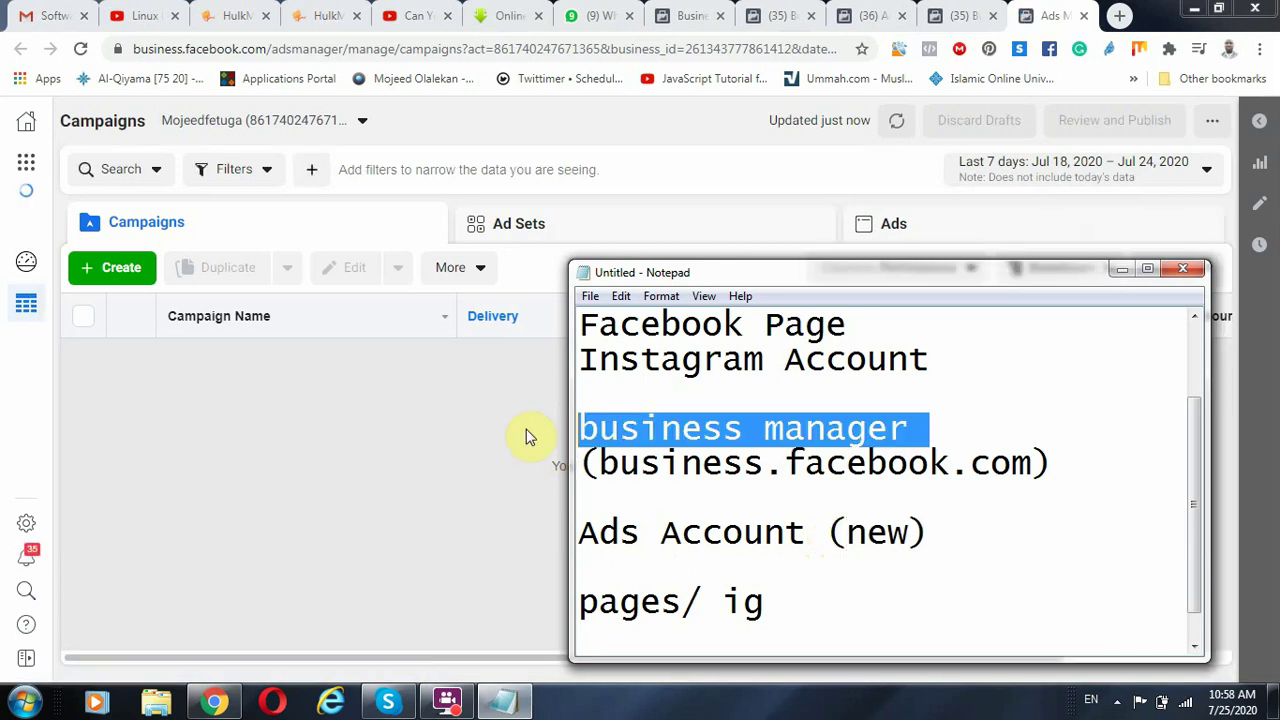
left_click(666, 494)
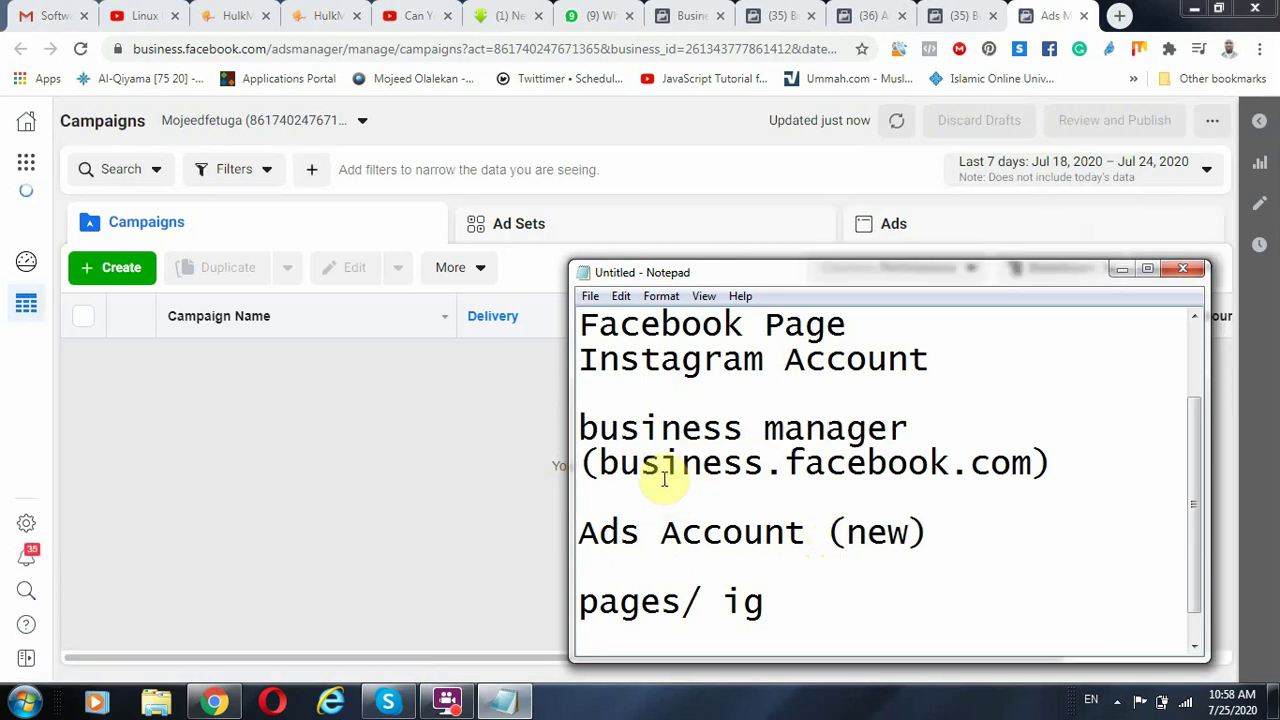
type("Ads Account Old")
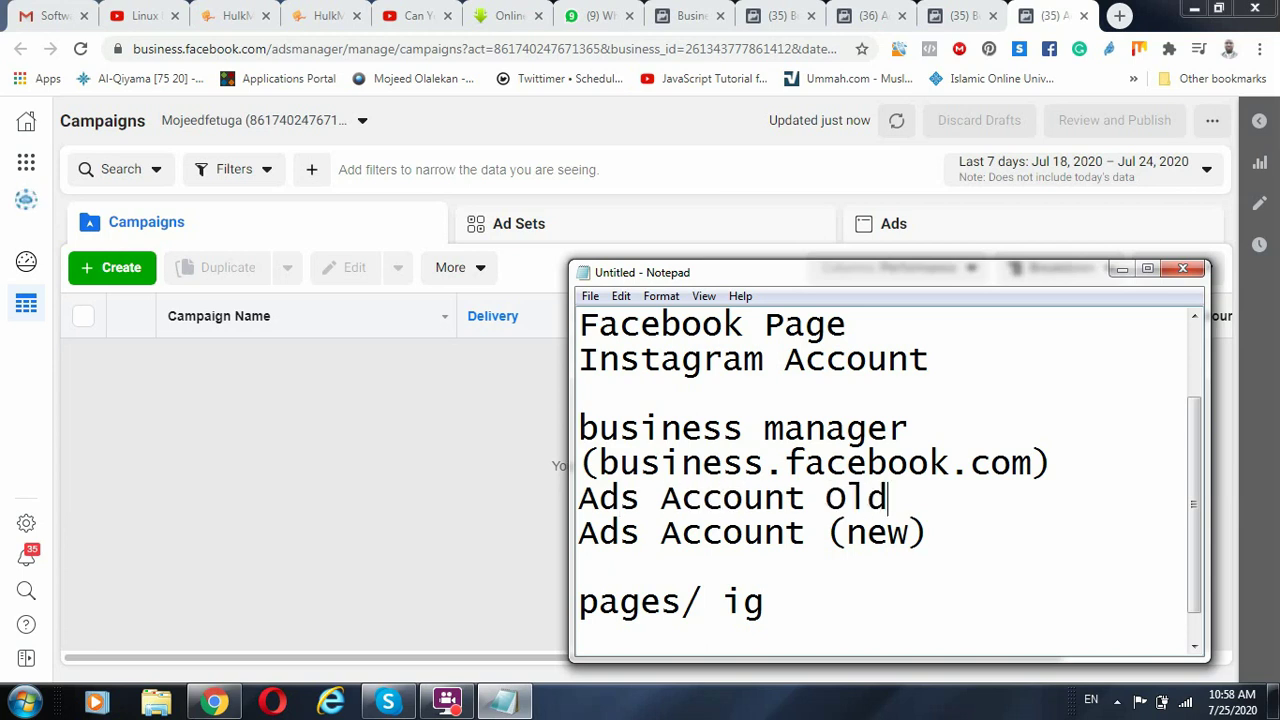
key("Return")
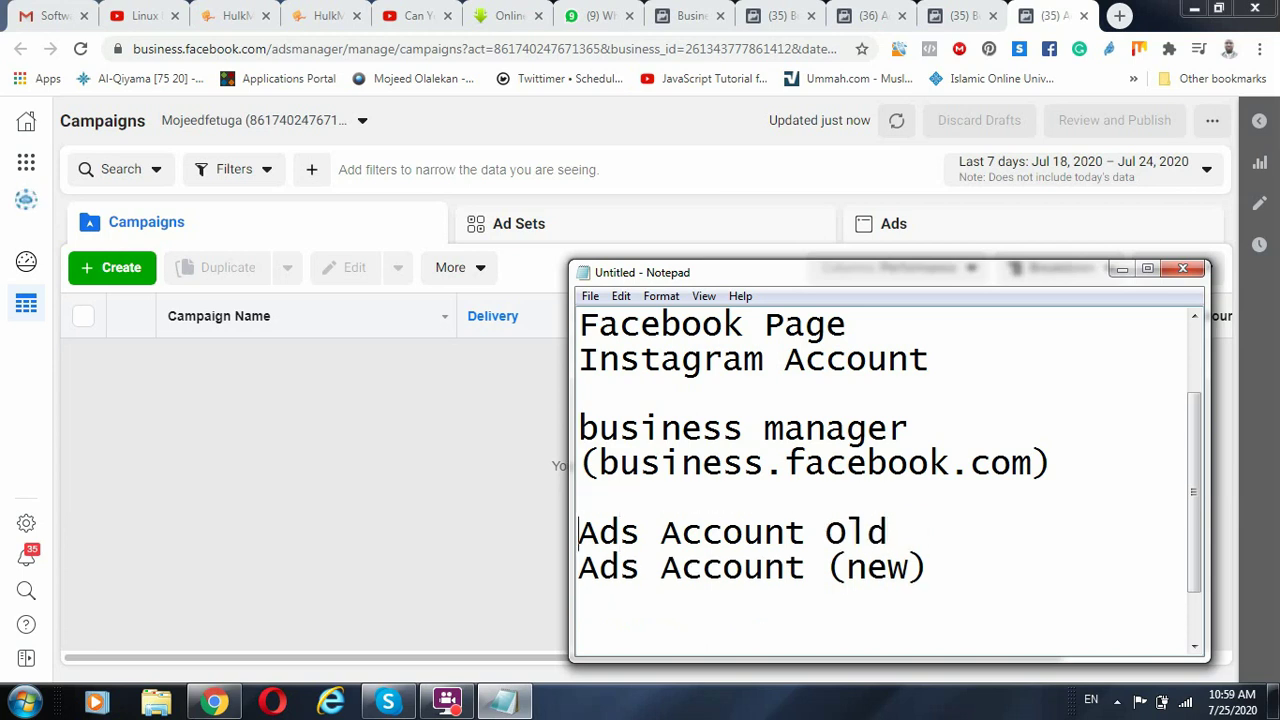
key("Down")
key("Return")
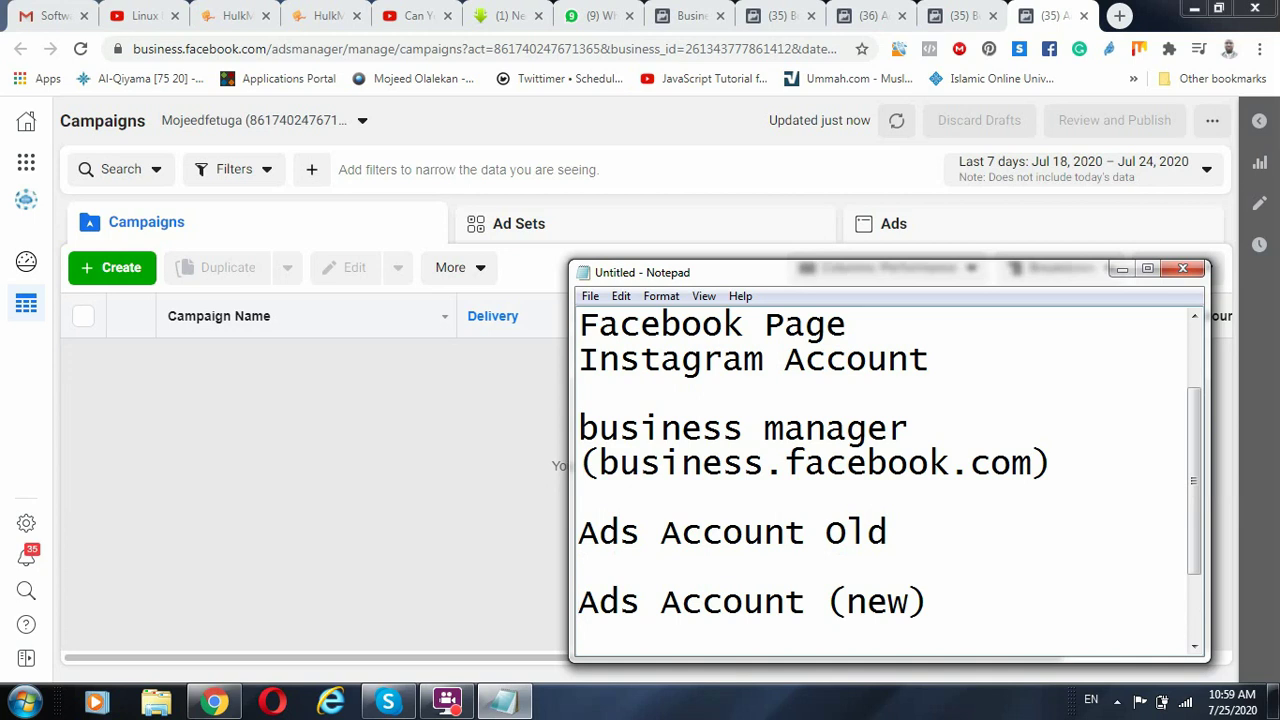
Highlight the "Ads Account Old" and "Ads Account (new)" lines together in the note.
left_click_drag(923, 540, 560, 549)
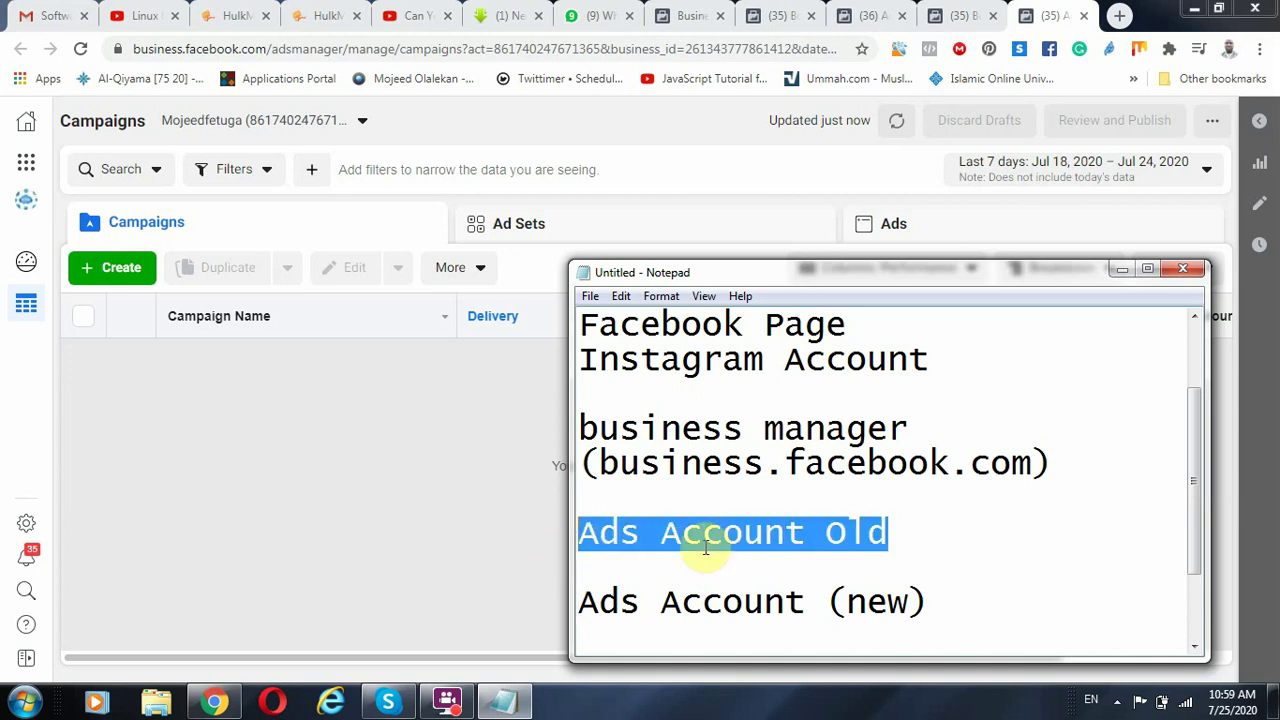
left_click(918, 602)
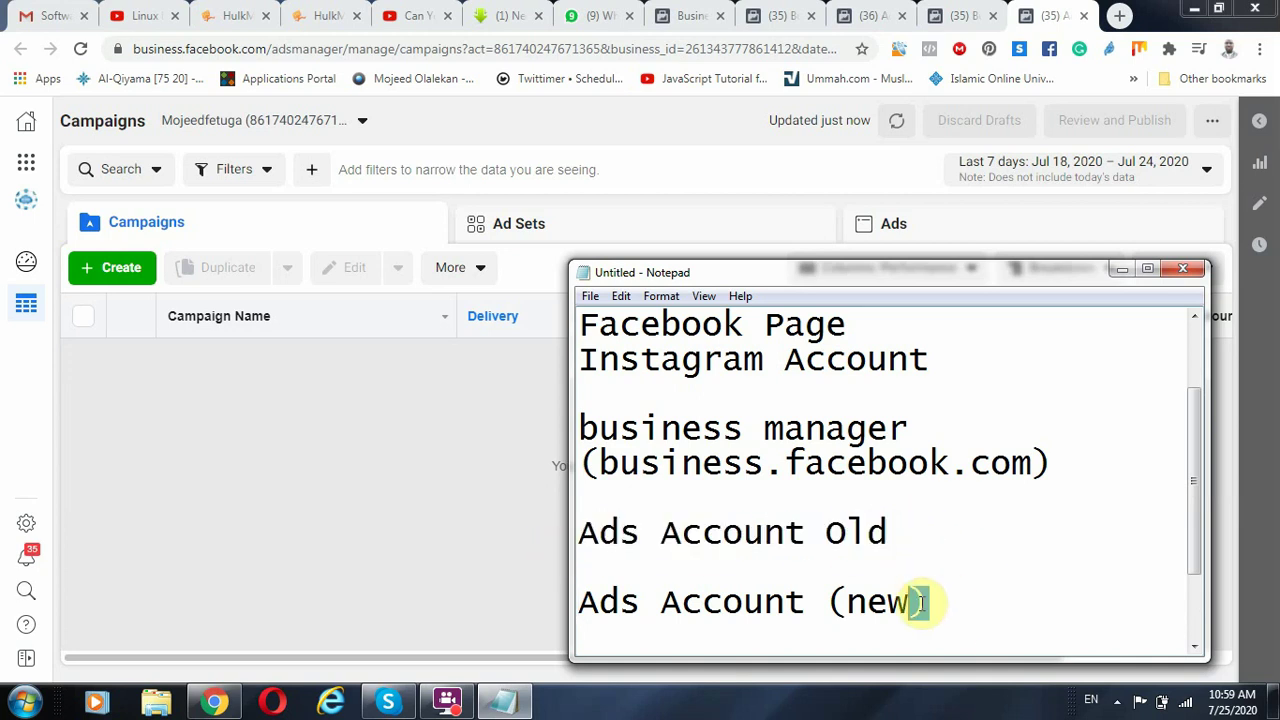
key("Return")
key("Return")
type("pages/ ig")
left_click_drag(1000, 500, 595, 418)
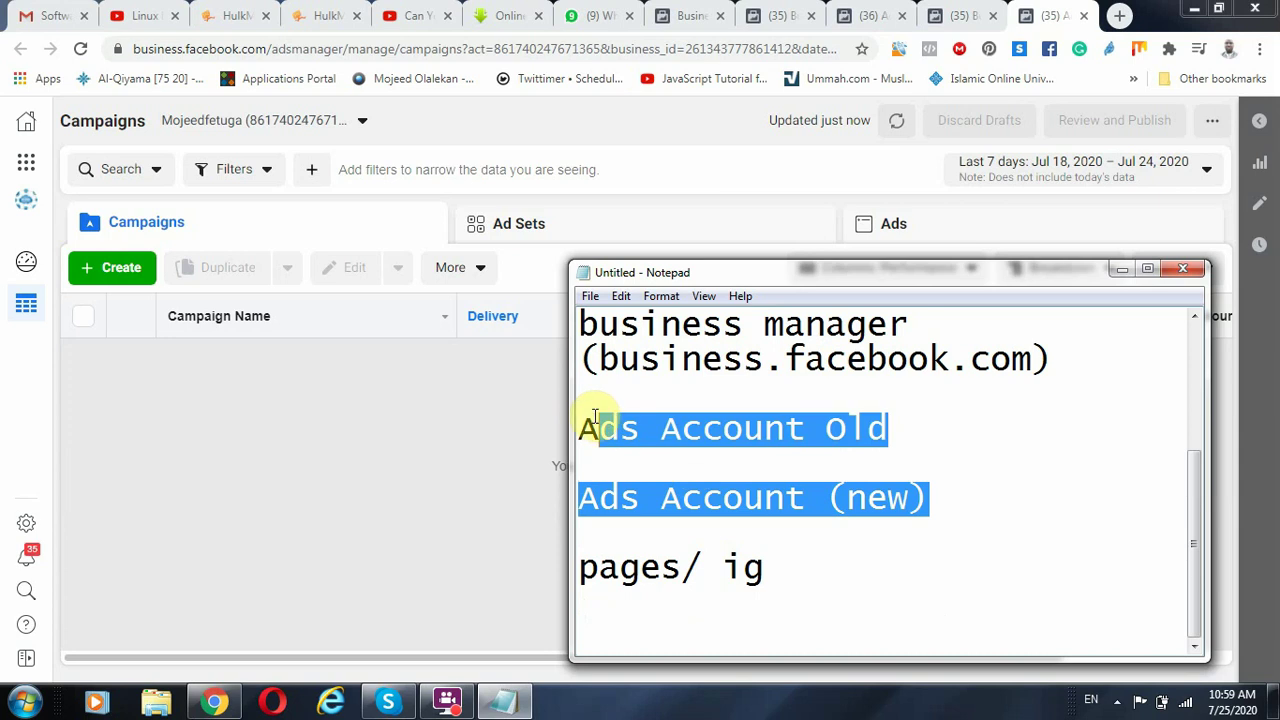
Highlight the "business manager" line and the "Ads Account Old" line in the note.
left_click_drag(908, 323, 582, 337)
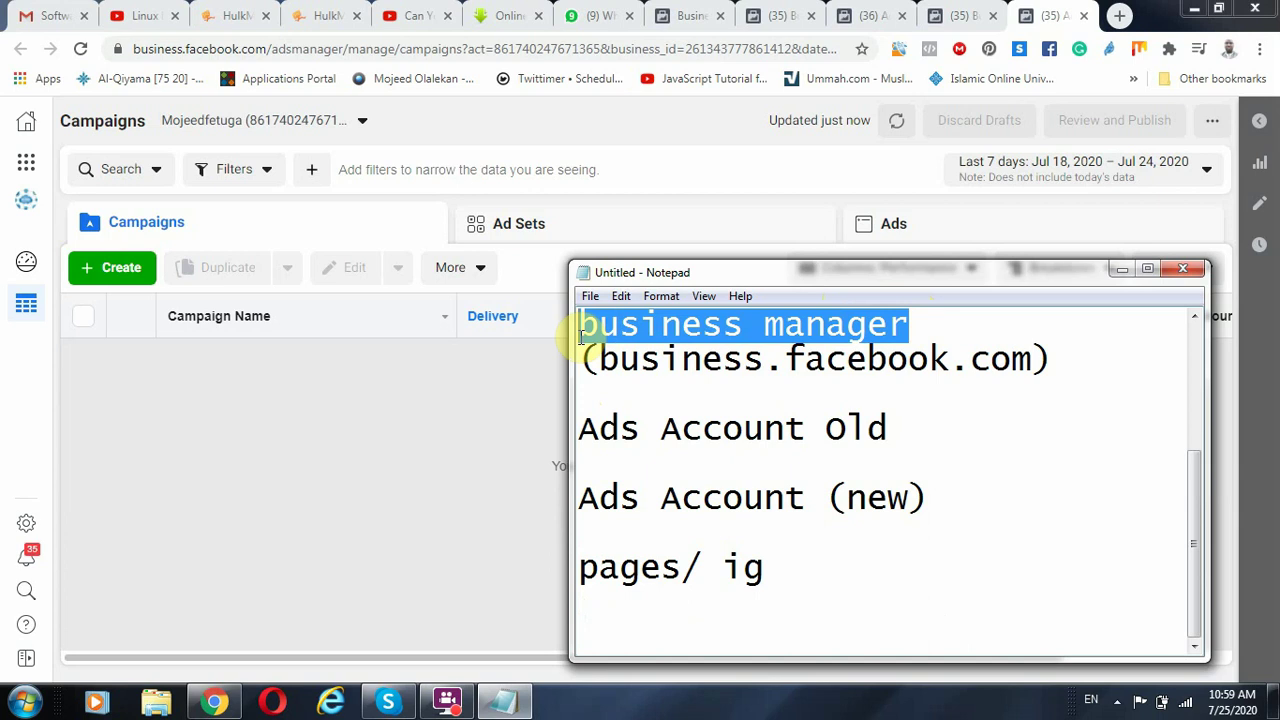
left_click(909, 426)
left_click(566, 446)
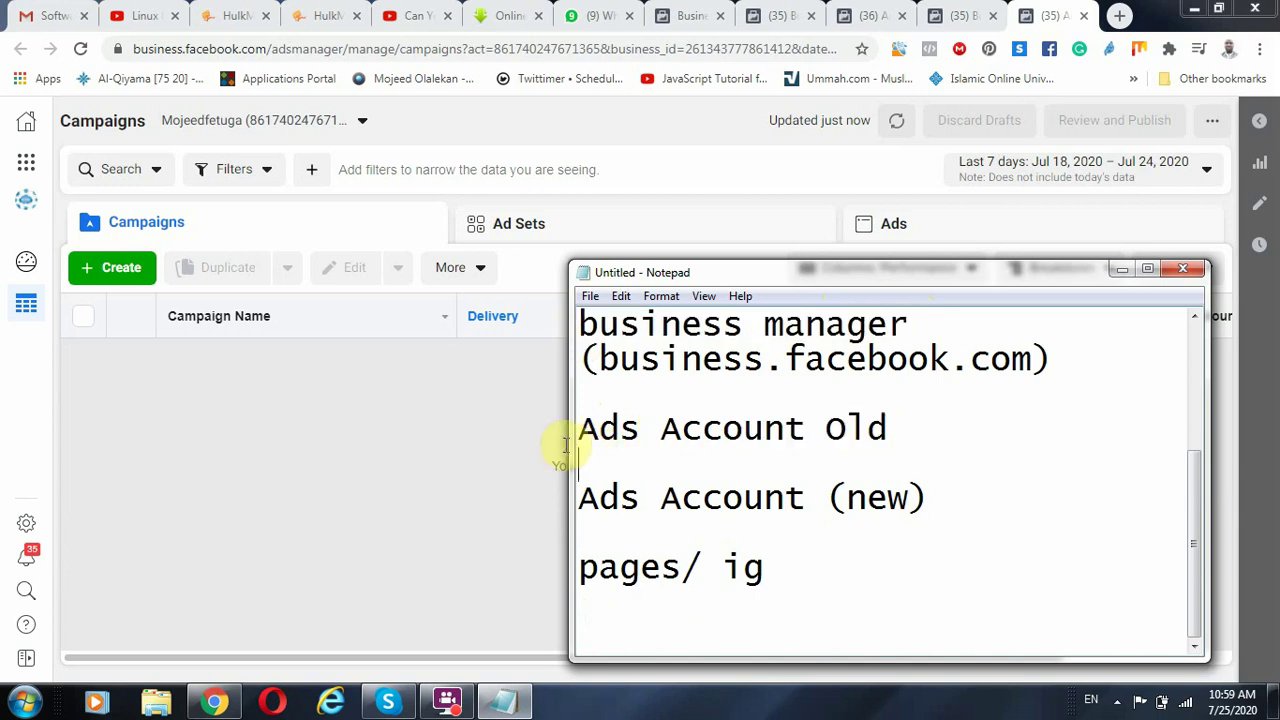
key("shift+Up")
left_click_drag(986, 429, 590, 438)
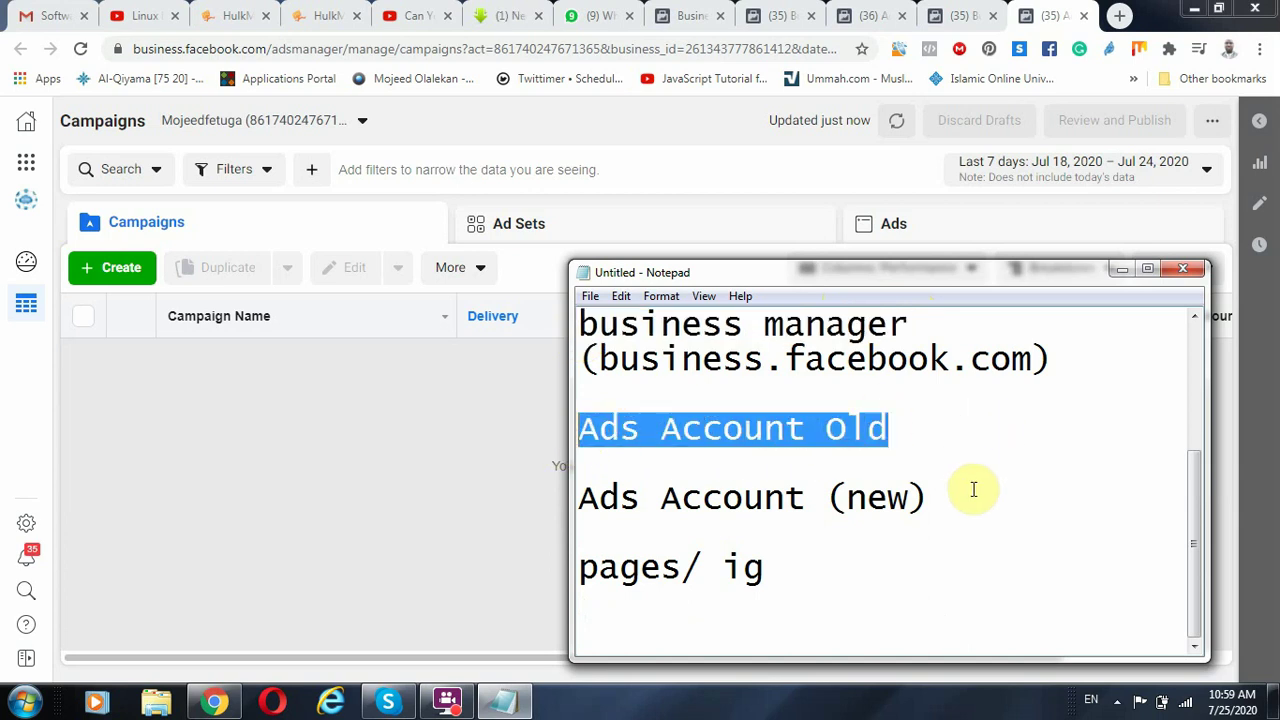
Go over the "Ads Account (new)" and "pages/ ig" lines in the note, highlighting each, and finish on "Ads Account (new)".
left_click_drag(954, 497, 561, 501)
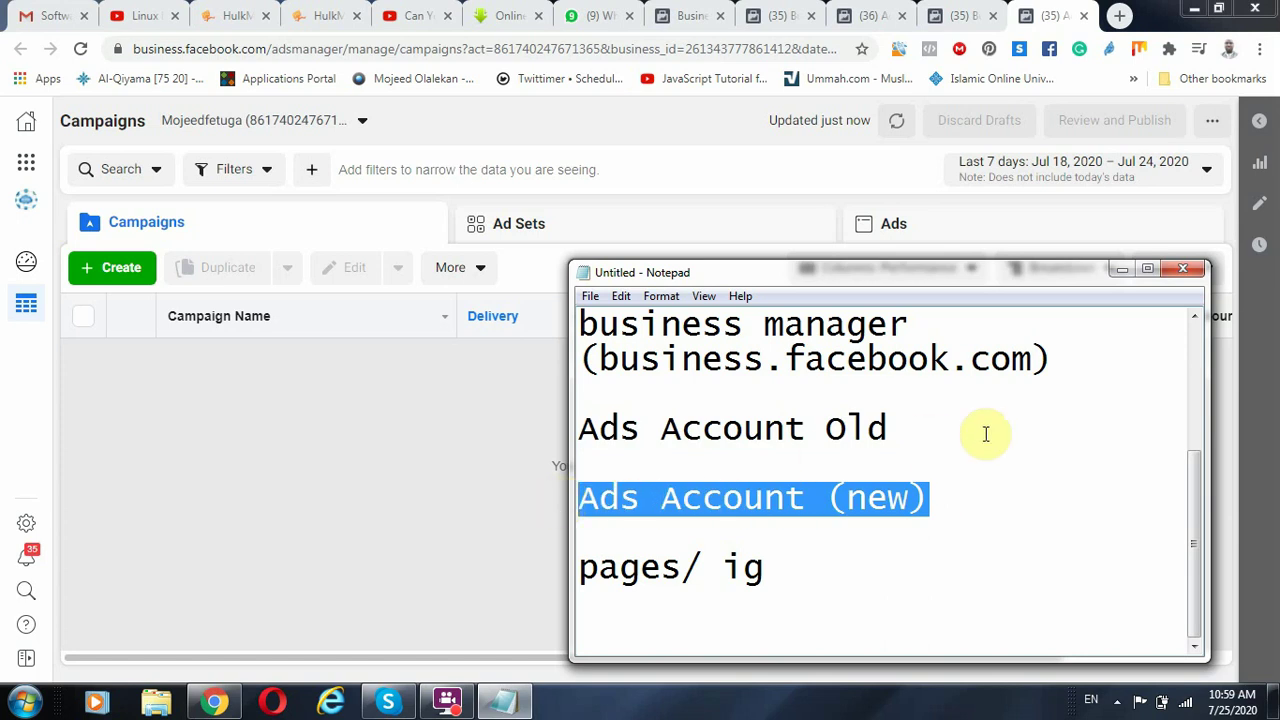
left_click_drag(962, 501, 557, 494)
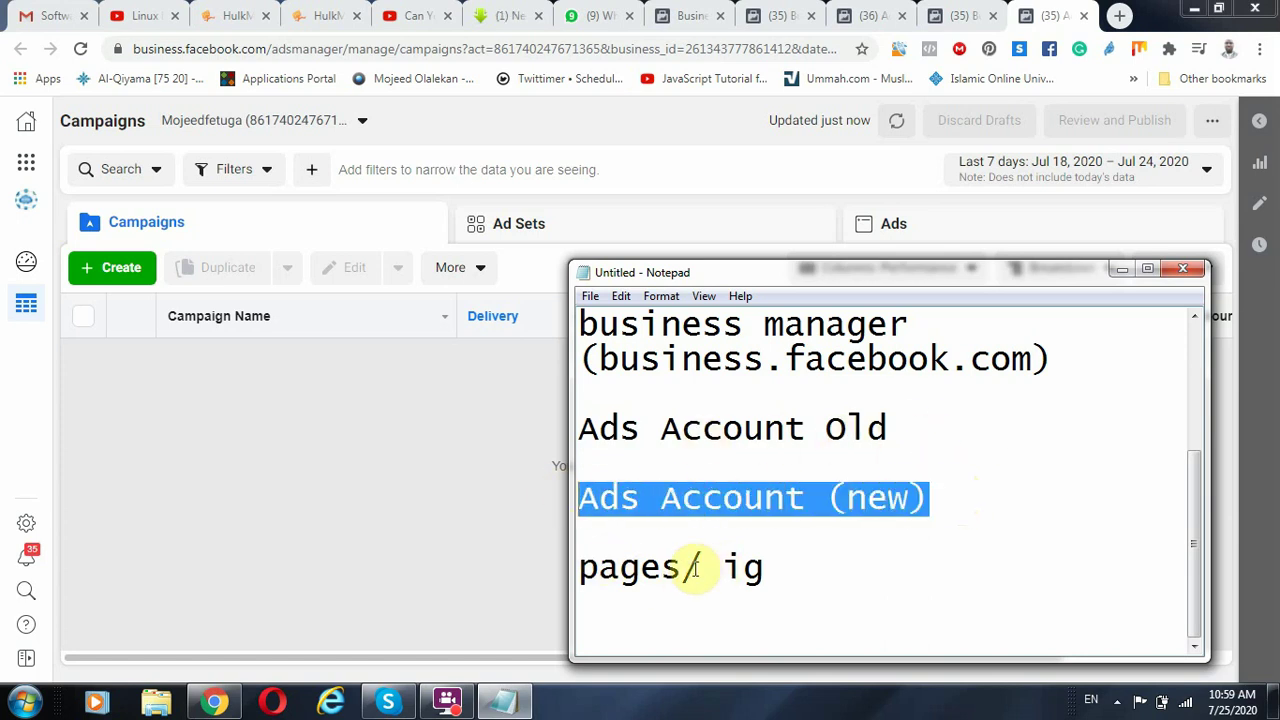
left_click_drag(698, 562, 531, 571)
left_click_drag(742, 567, 847, 568)
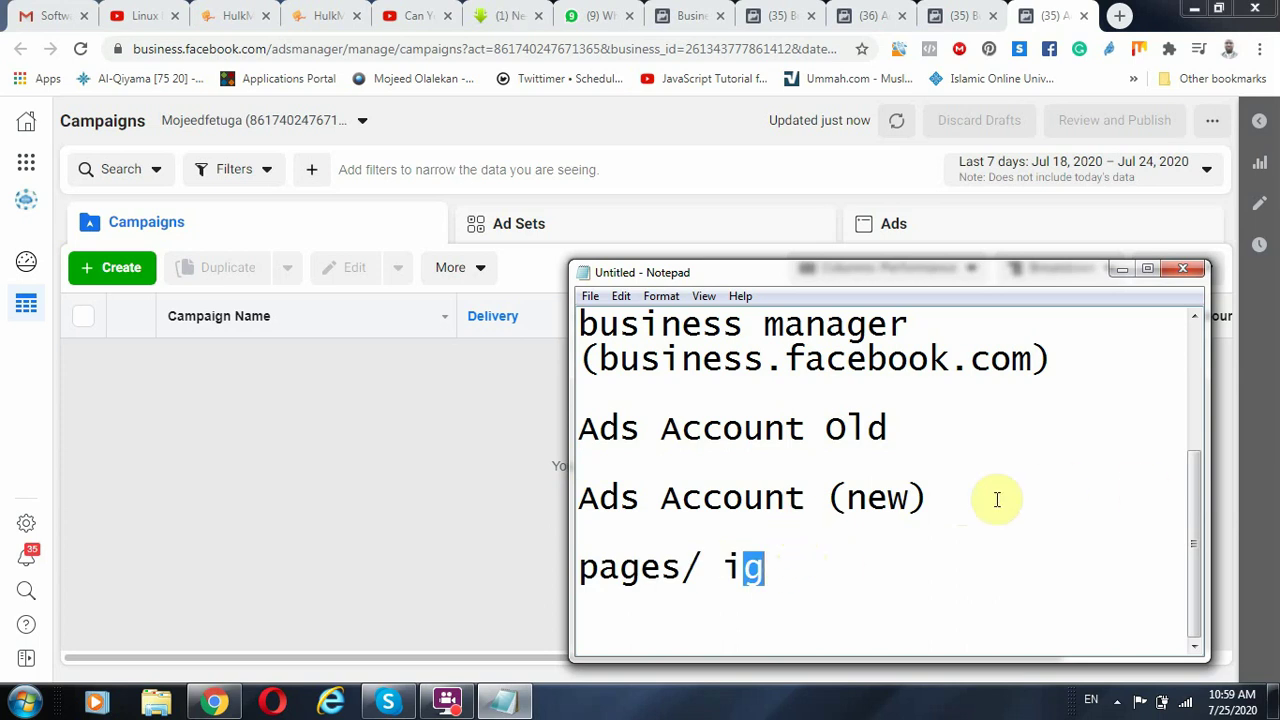
left_click_drag(766, 566, 529, 579)
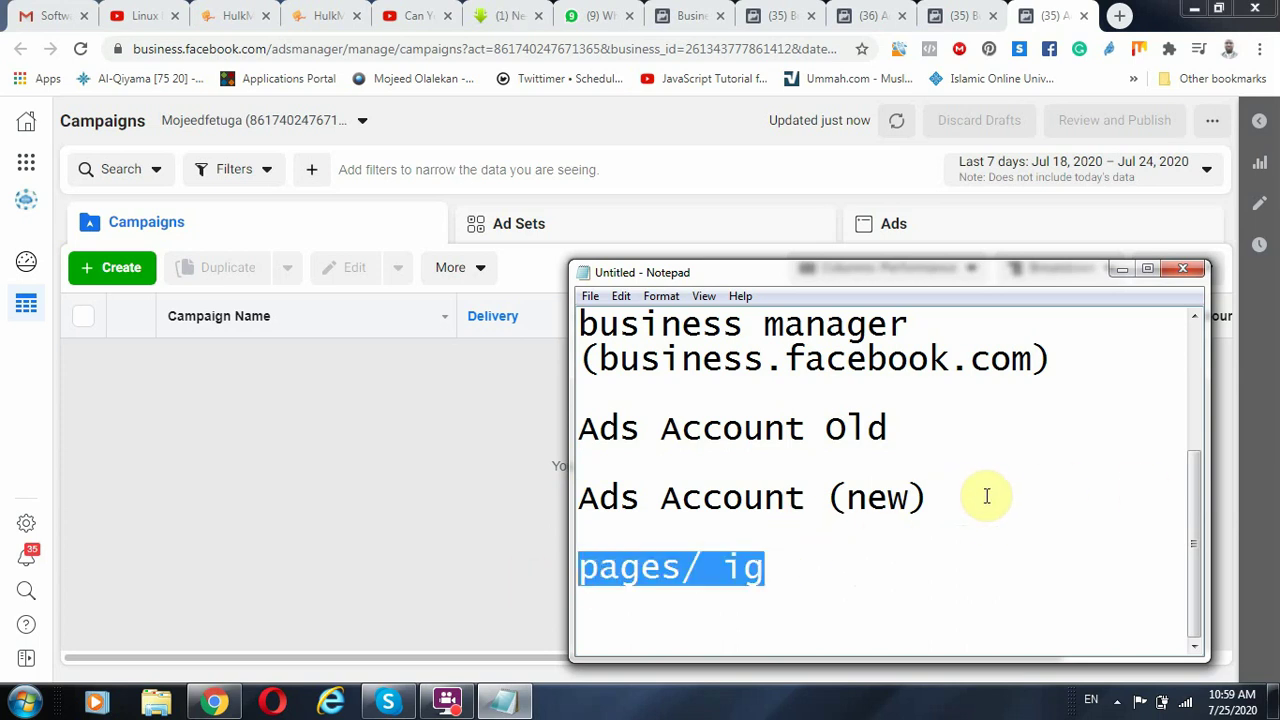
left_click_drag(982, 496, 557, 500)
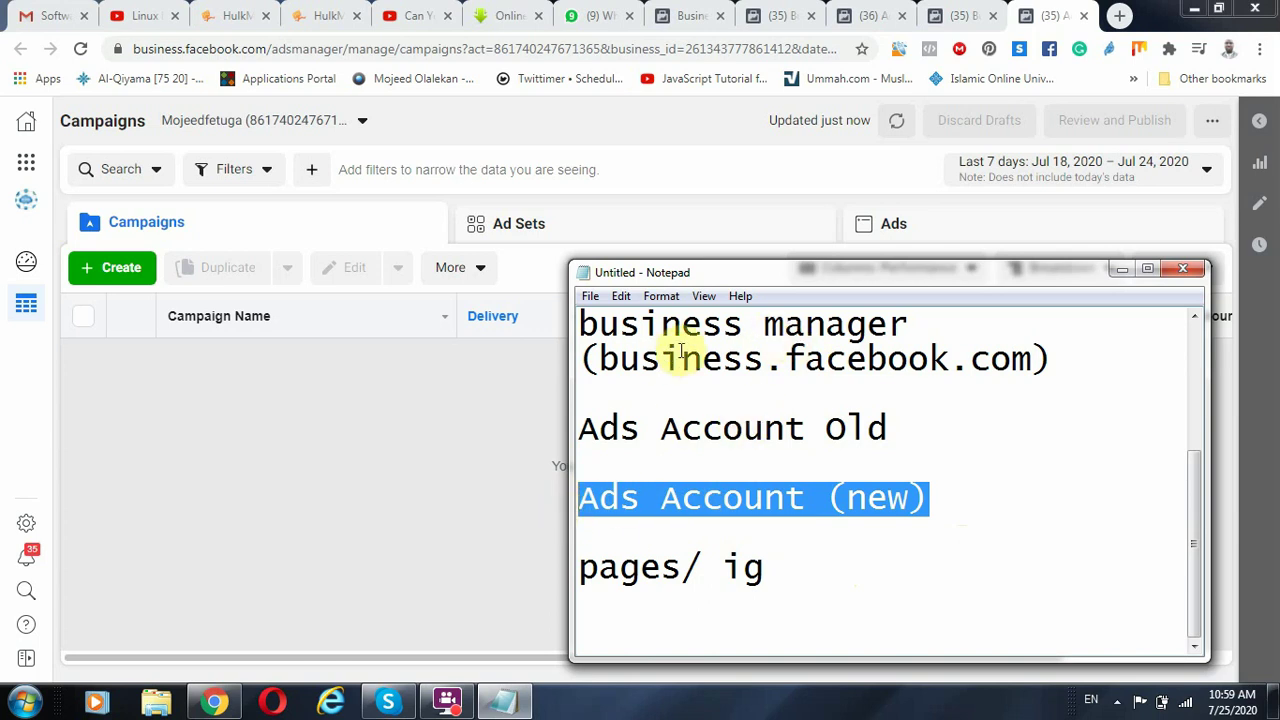
Return to Ads Manager in the browser and start creating a new campaign in the open ad account.
left_click(138, 467)
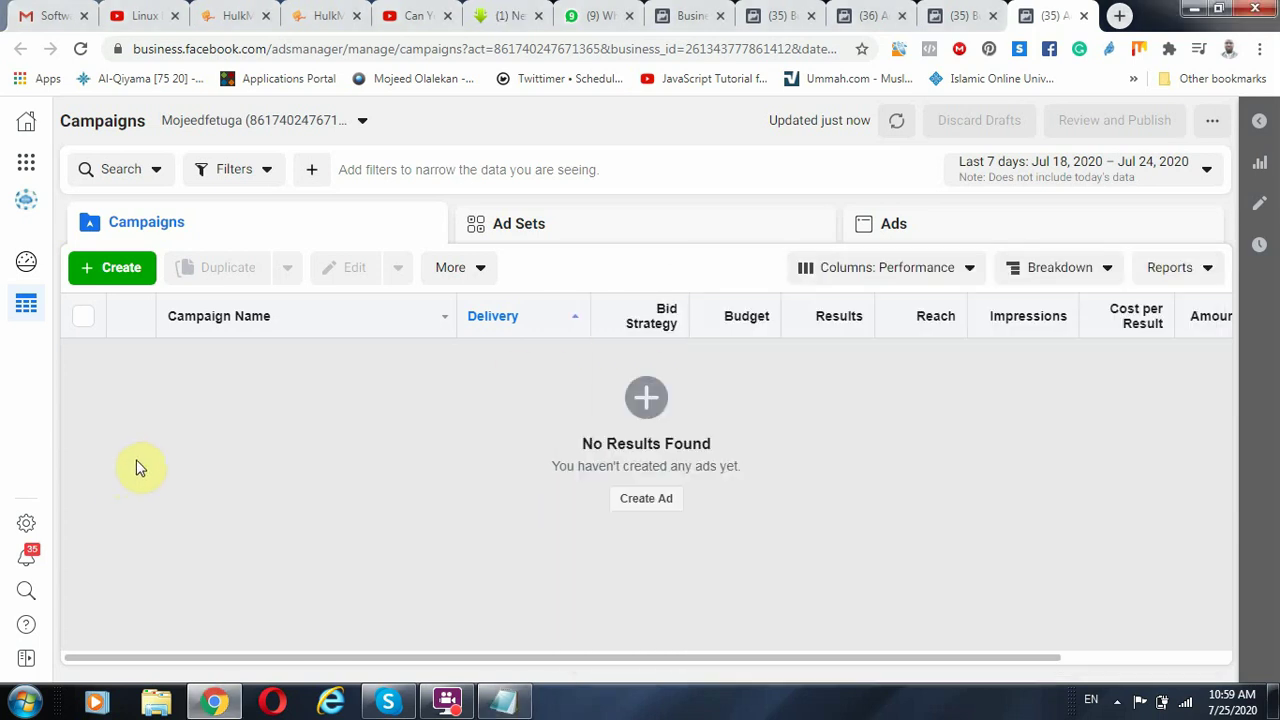
left_click(115, 270)
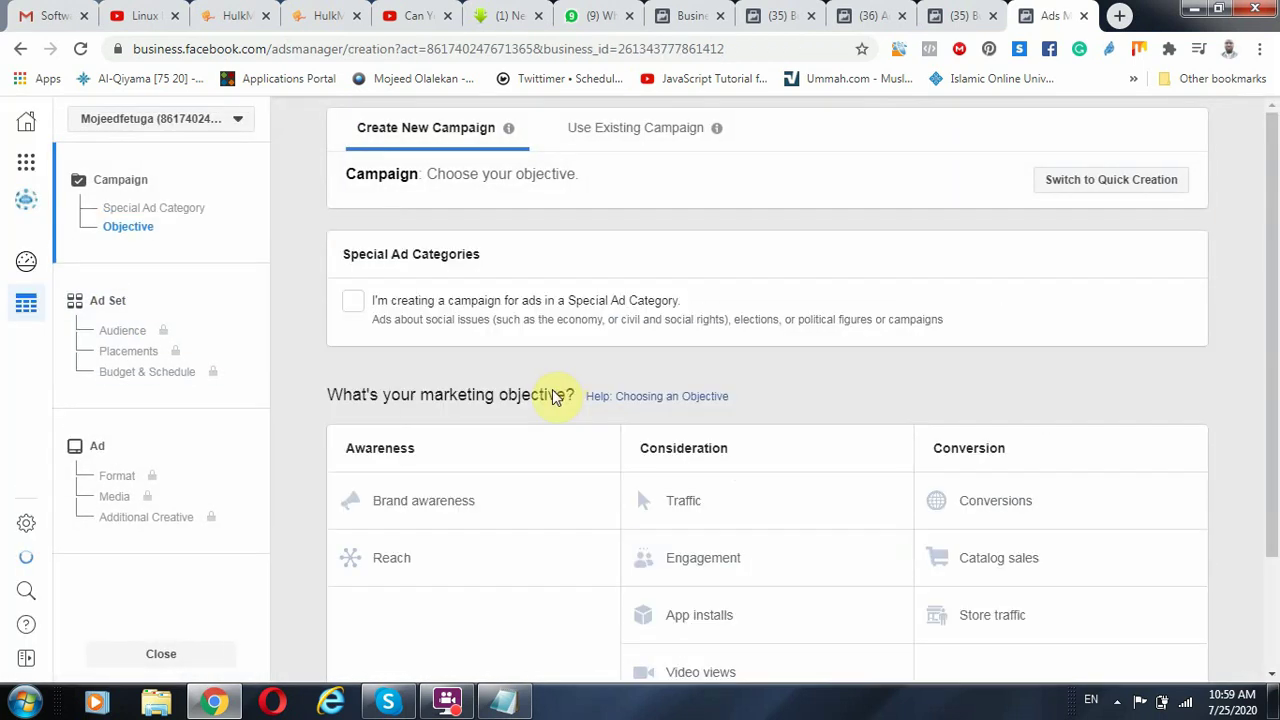
scroll(600, 440, "down", 1)
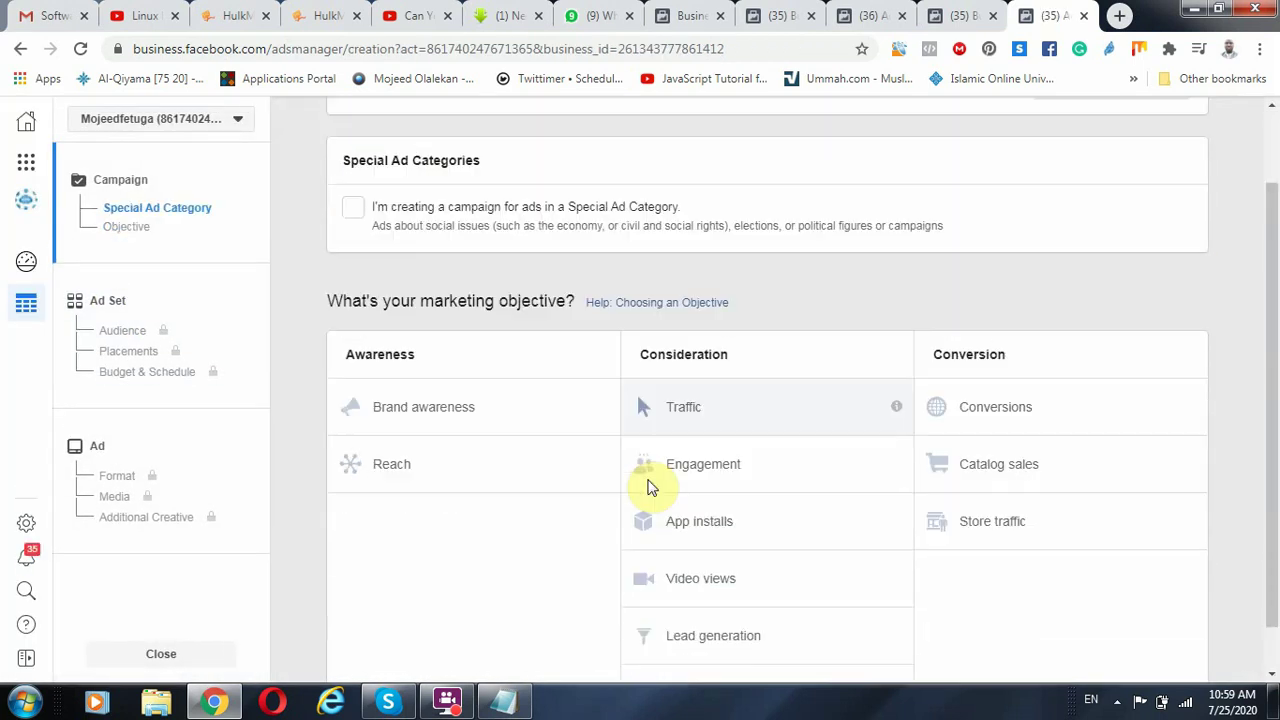
Highlight the Notepad note from "business manager" through "pages/ ig" and return to the campaign objective page.
left_click(500, 706)
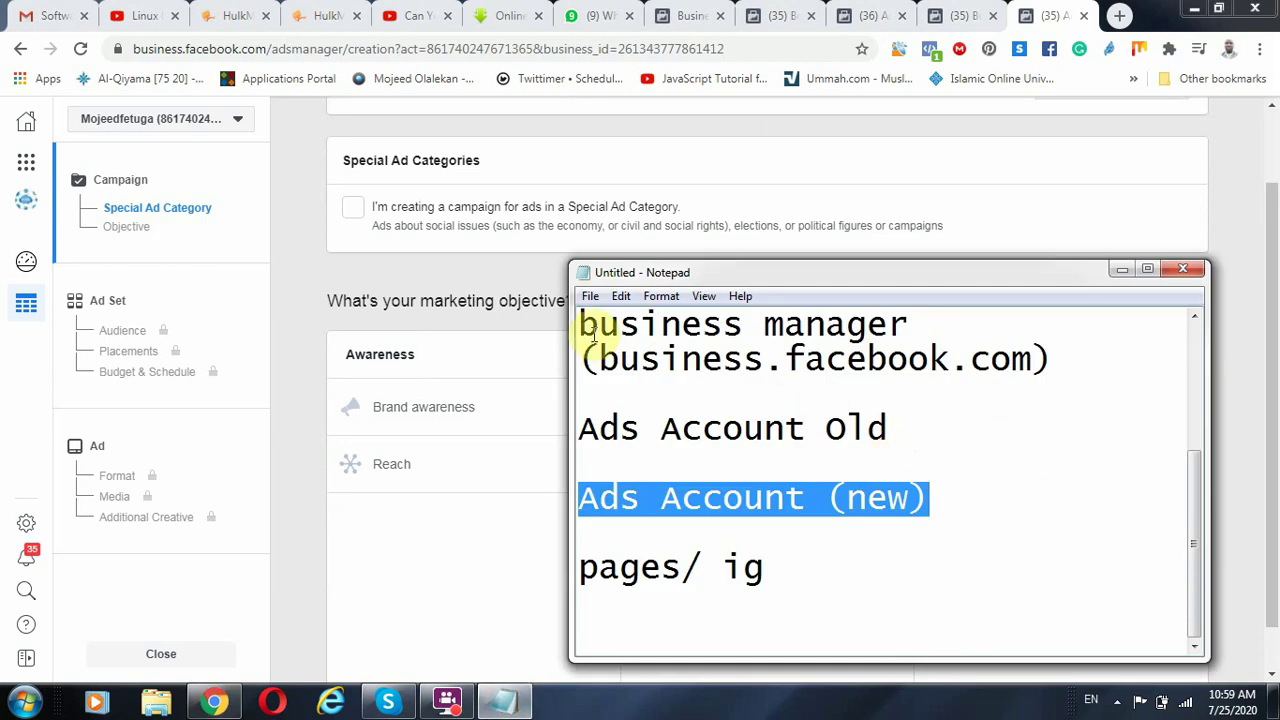
left_click_drag(580, 323, 853, 585)
left_click(340, 530)
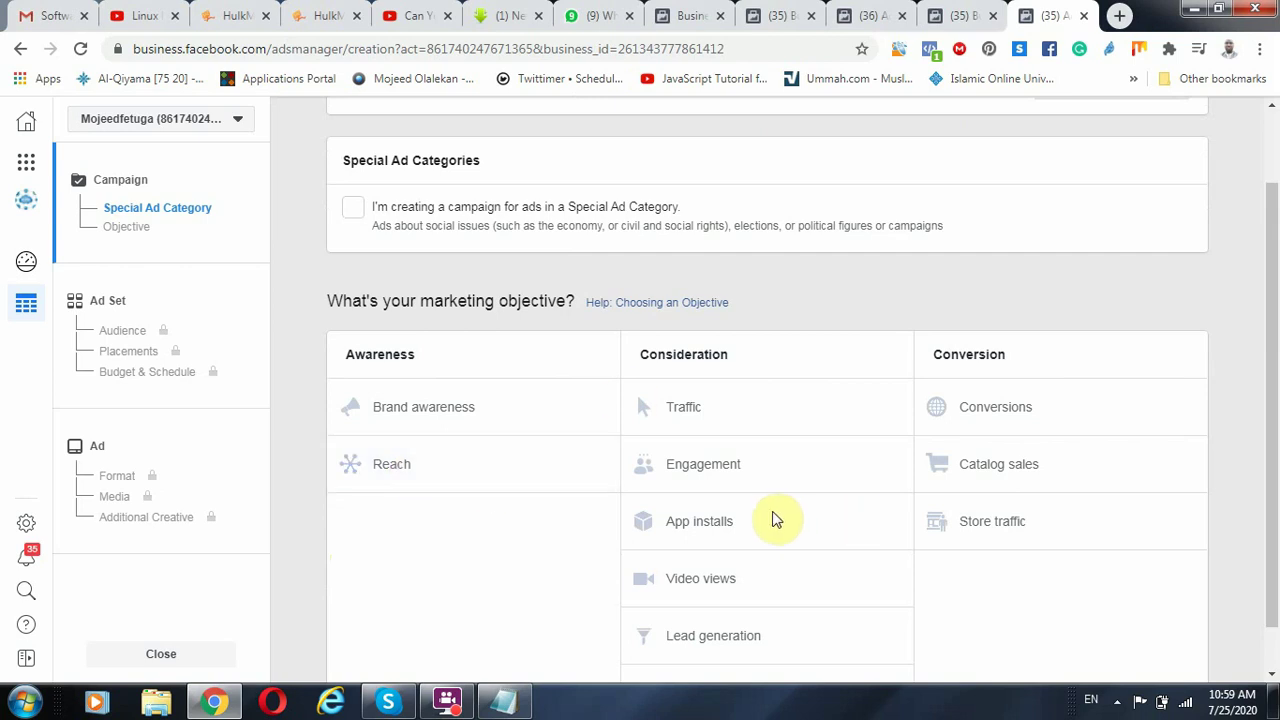
Choose the Reach objective, name the campaign "using a new ads account" and continue to the ad set.
scroll(740, 505, "down", 1)
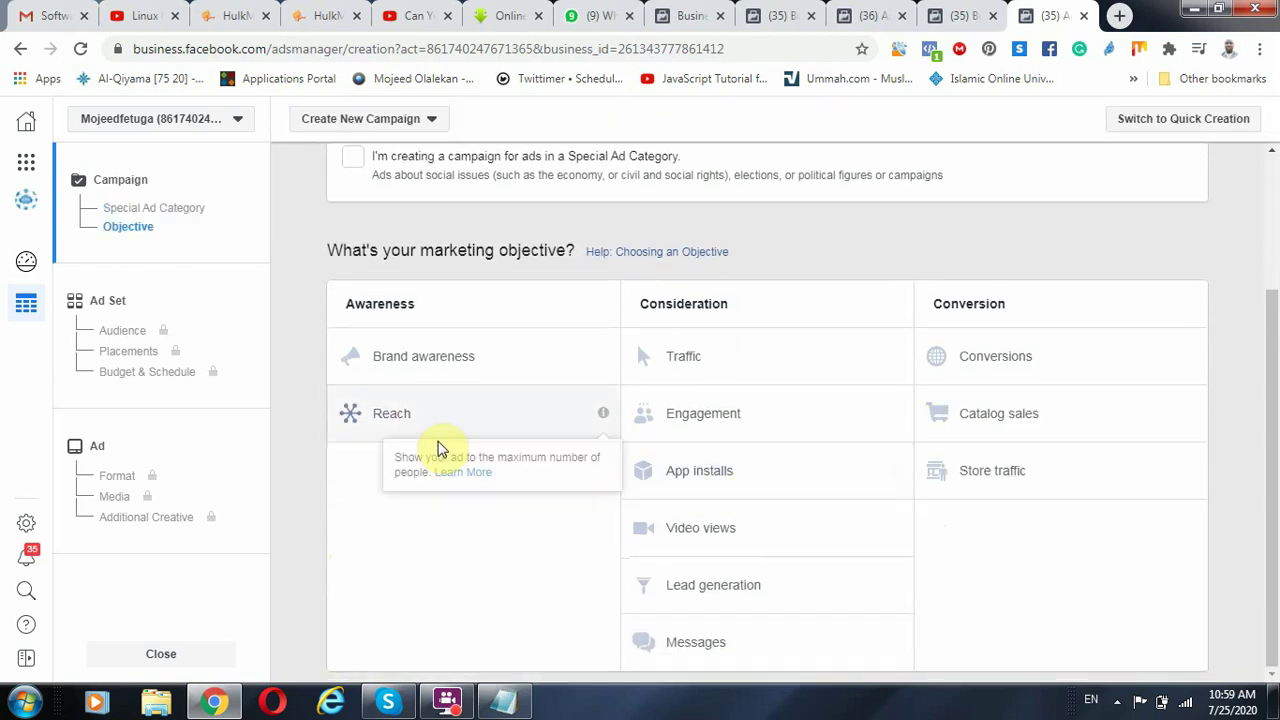
left_click(446, 408)
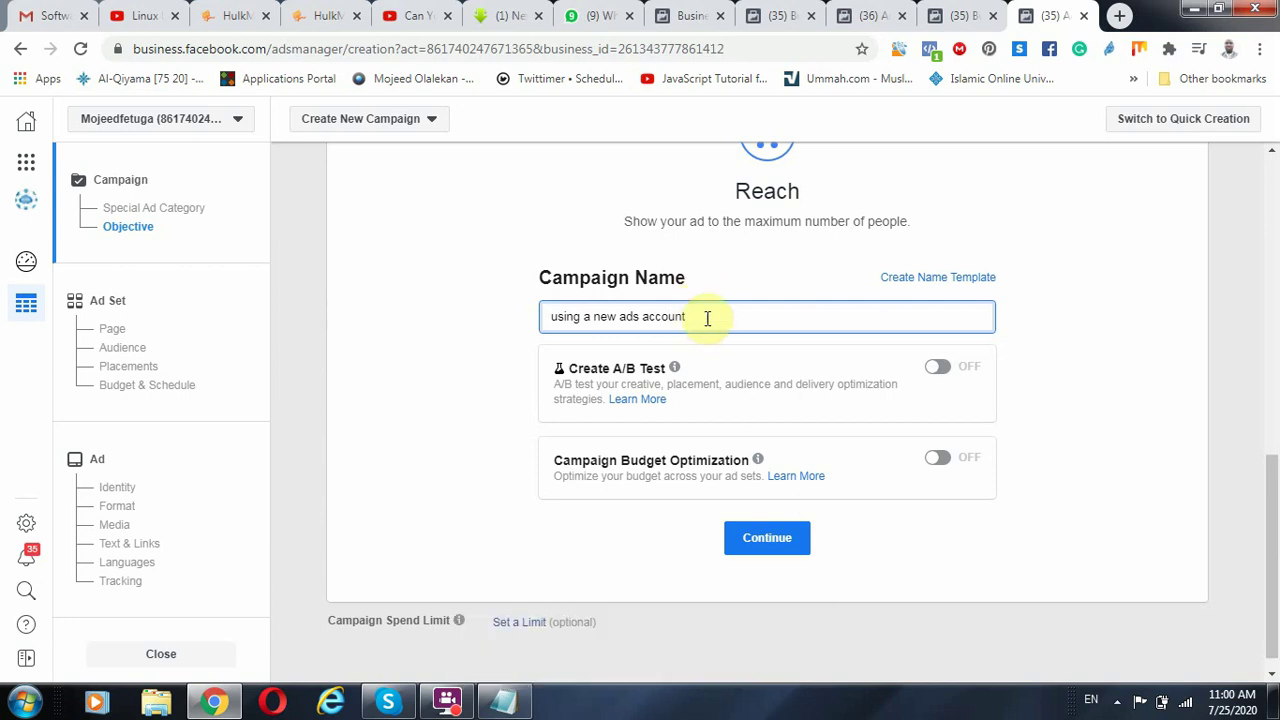
left_click_drag(706, 317, 541, 320)
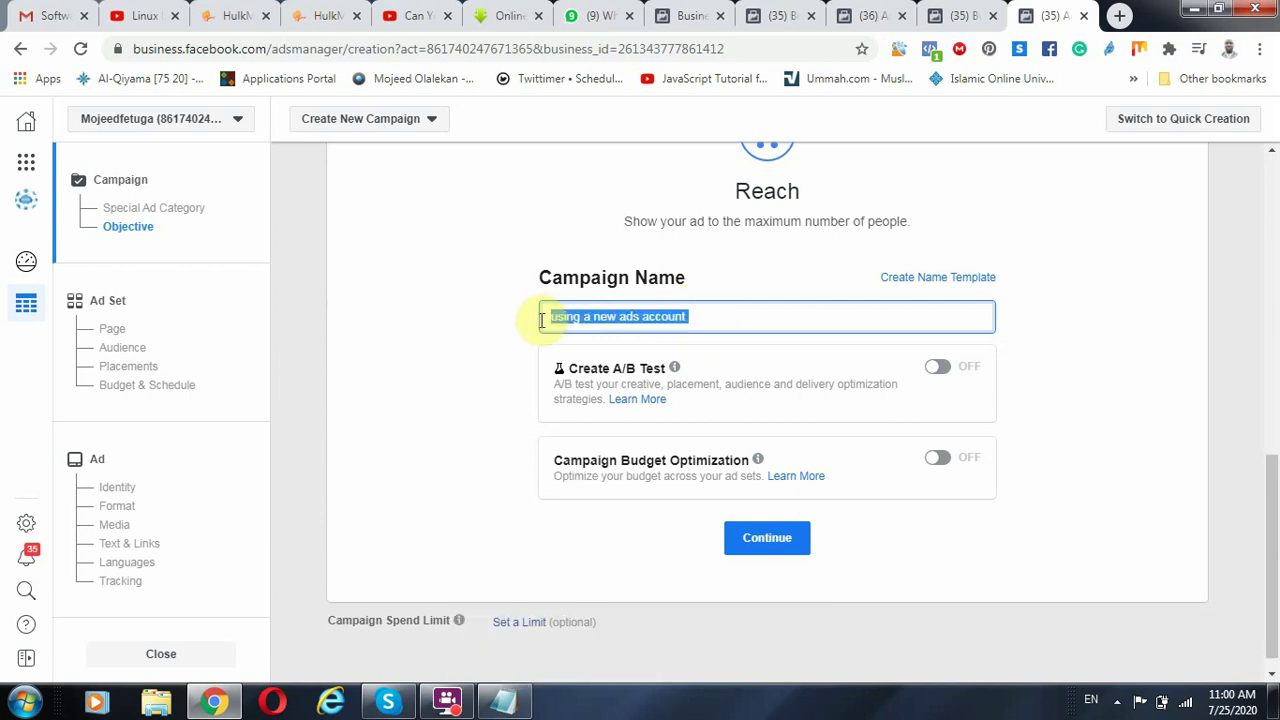
left_click(793, 530)
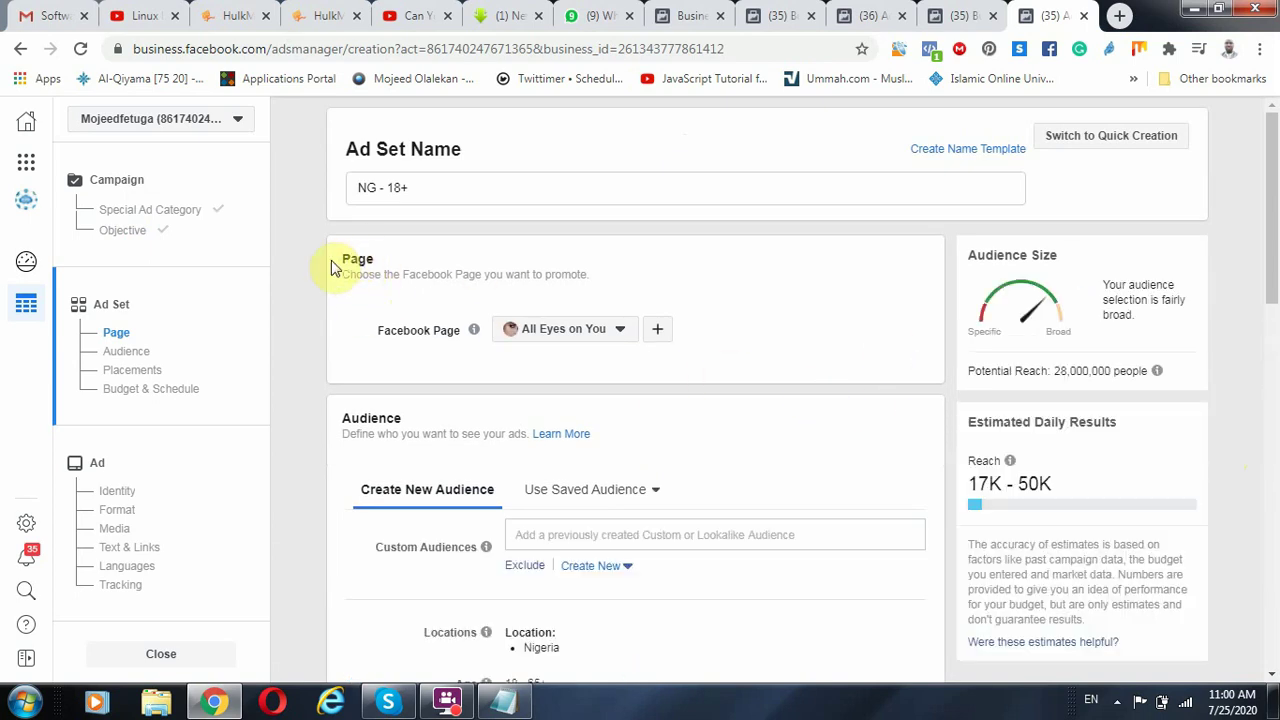
Review the Facebook Pages available to promote in the ad set without changing the selection, and bring up the Notepad note.
left_click_drag(333, 268, 414, 266)
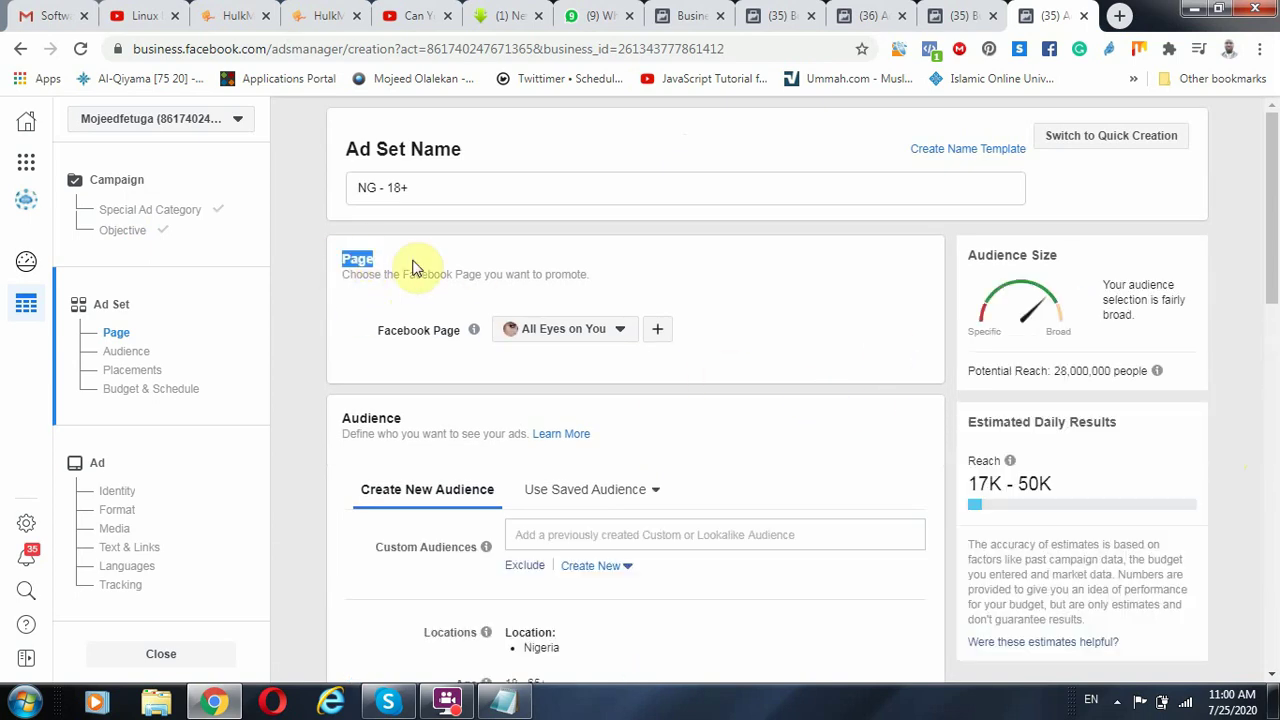
left_click(621, 332)
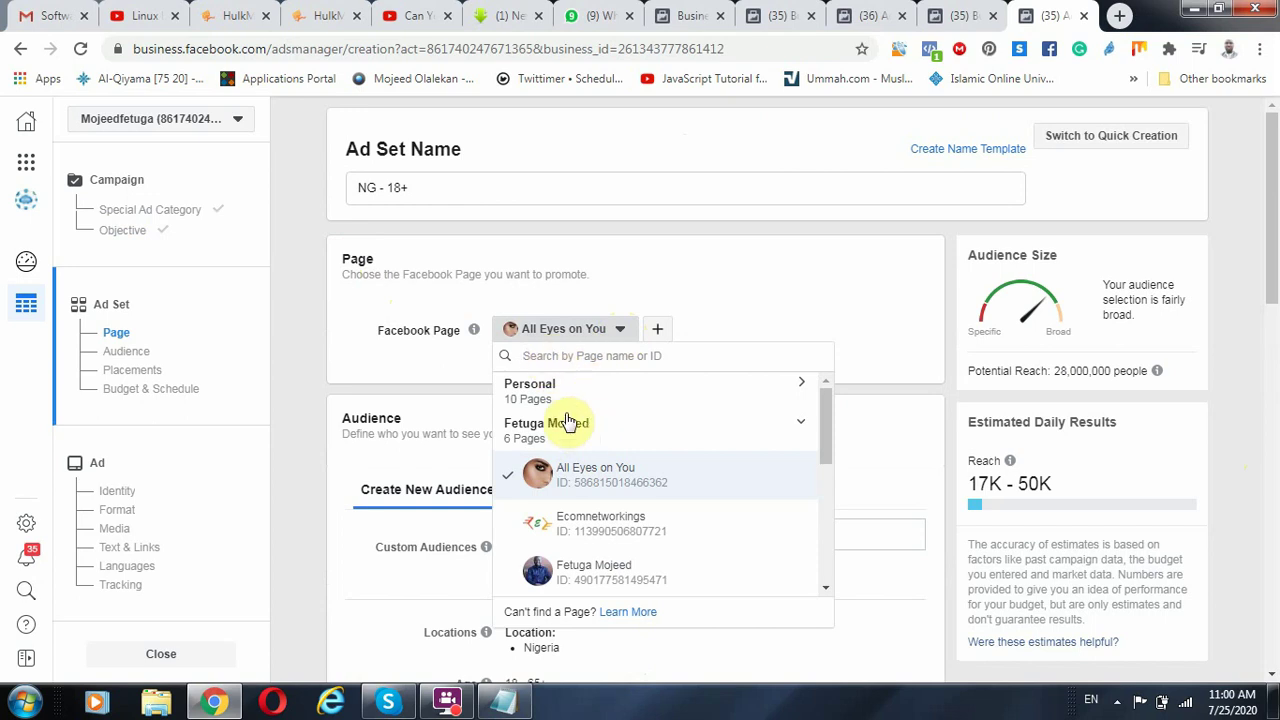
scroll(567, 422, "down", 5)
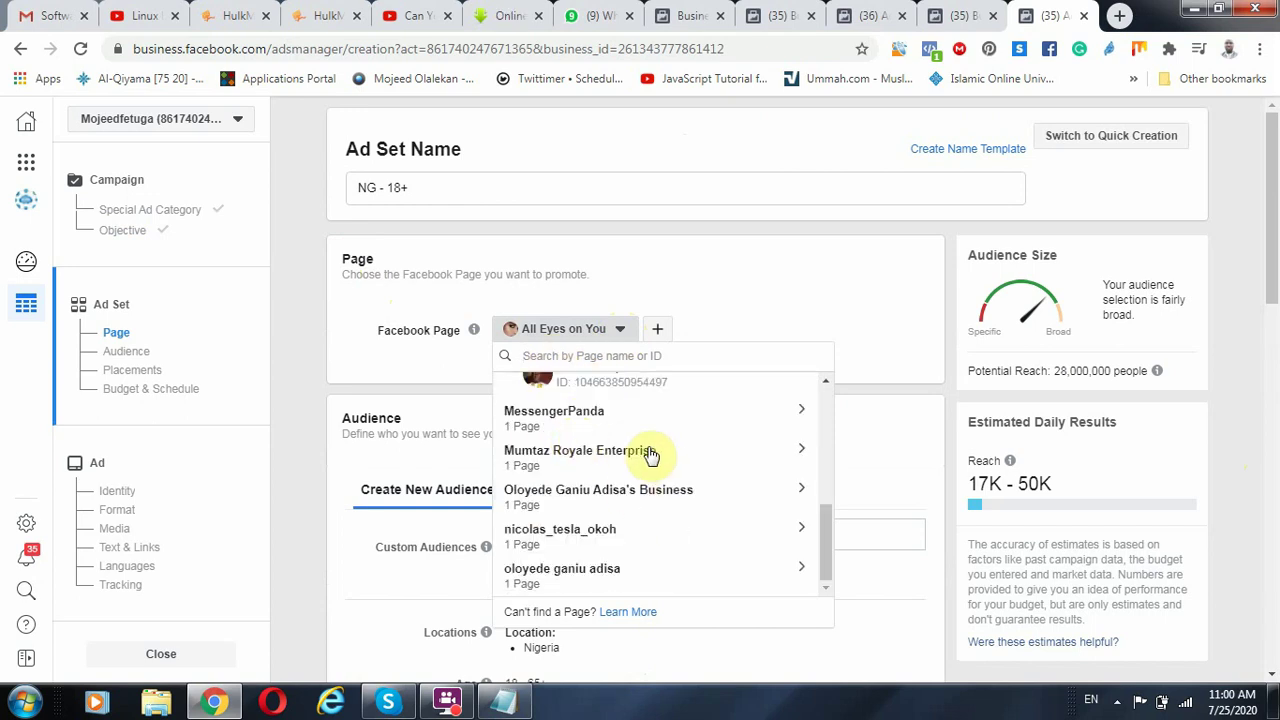
scroll(650, 455, "up", 5)
left_click(585, 219)
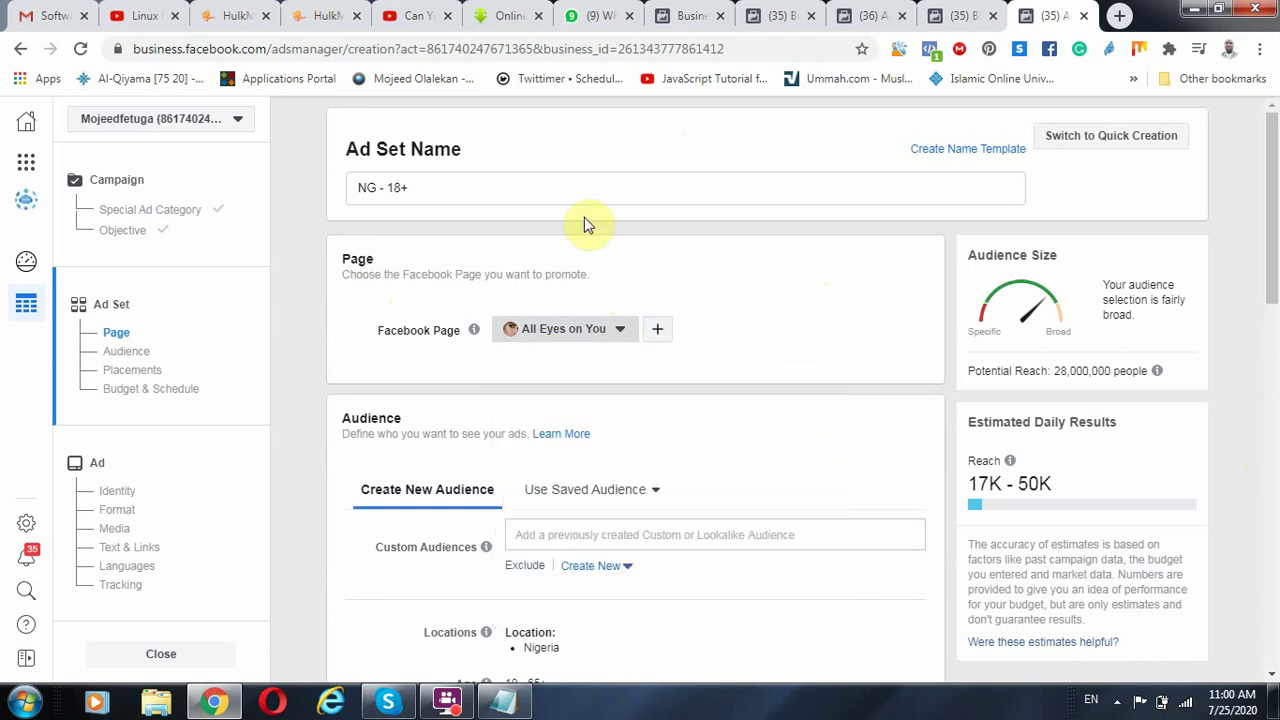
left_click(503, 702)
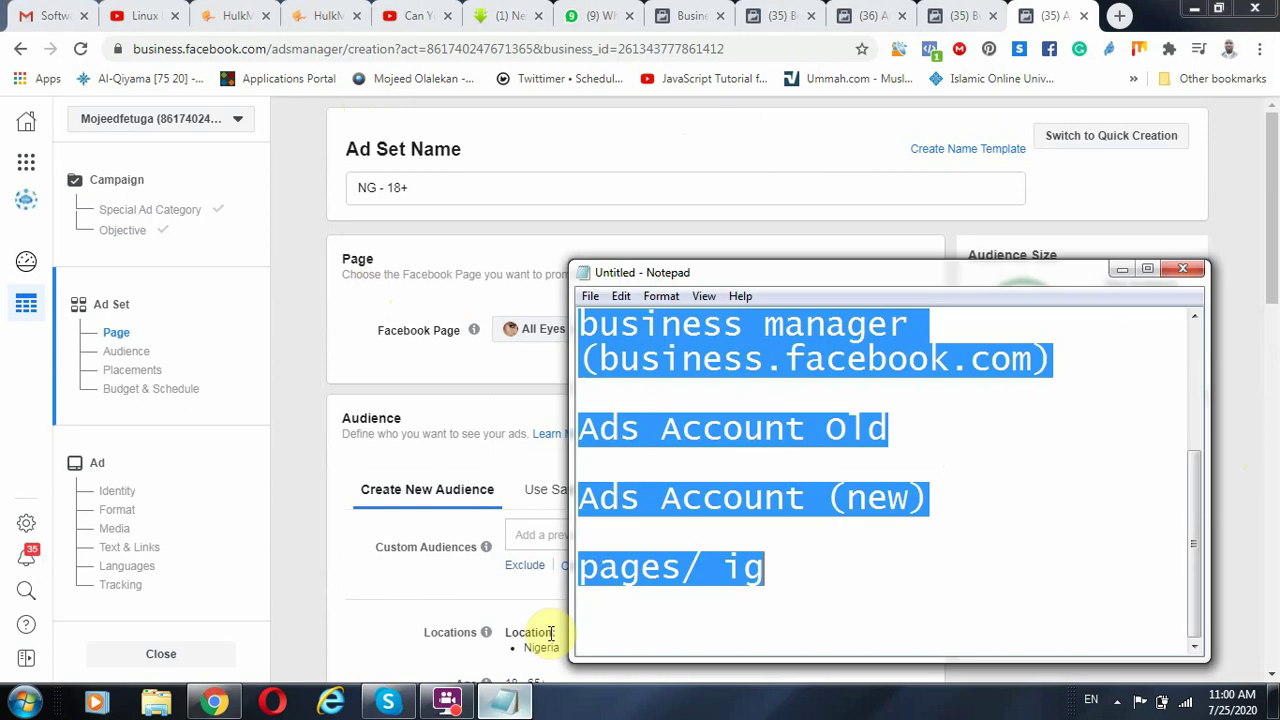
Highlight the "business manager" line in the Notepad note, extend the emphasis up from "Ads Account Old", and clear the selection.
left_click(739, 378)
left_click_drag(978, 330, 493, 338)
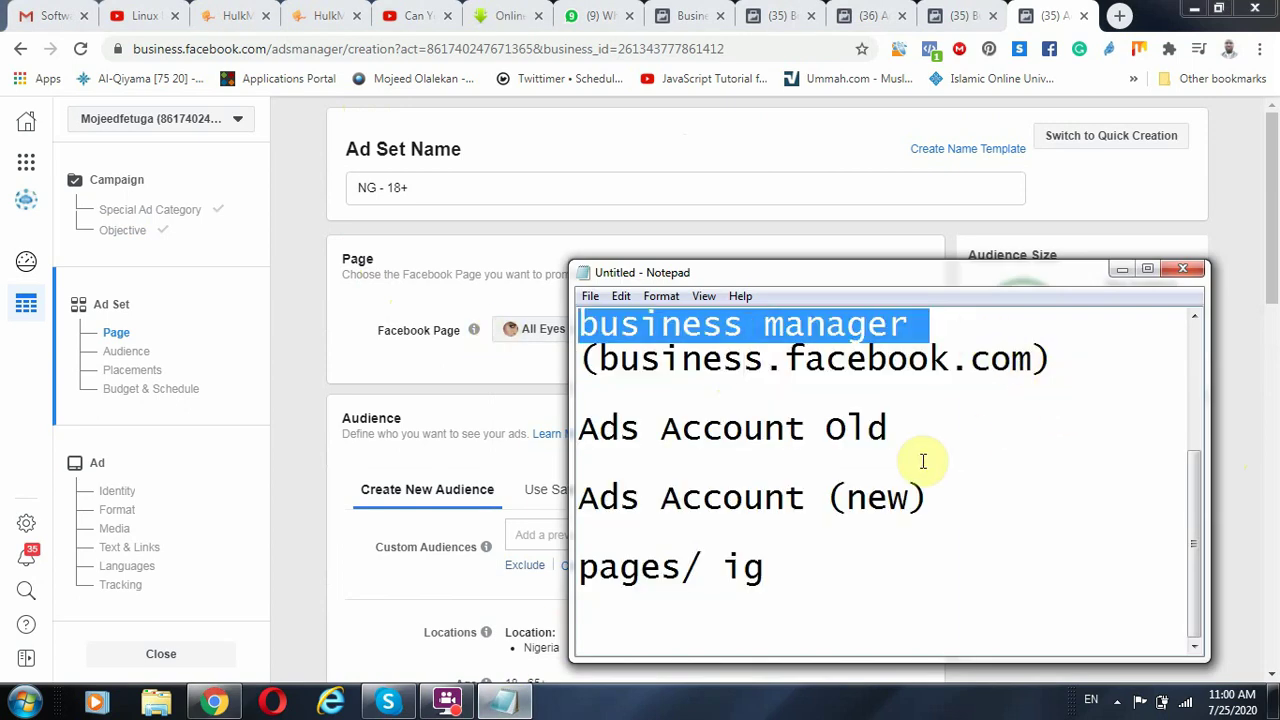
left_click_drag(888, 429, 665, 335)
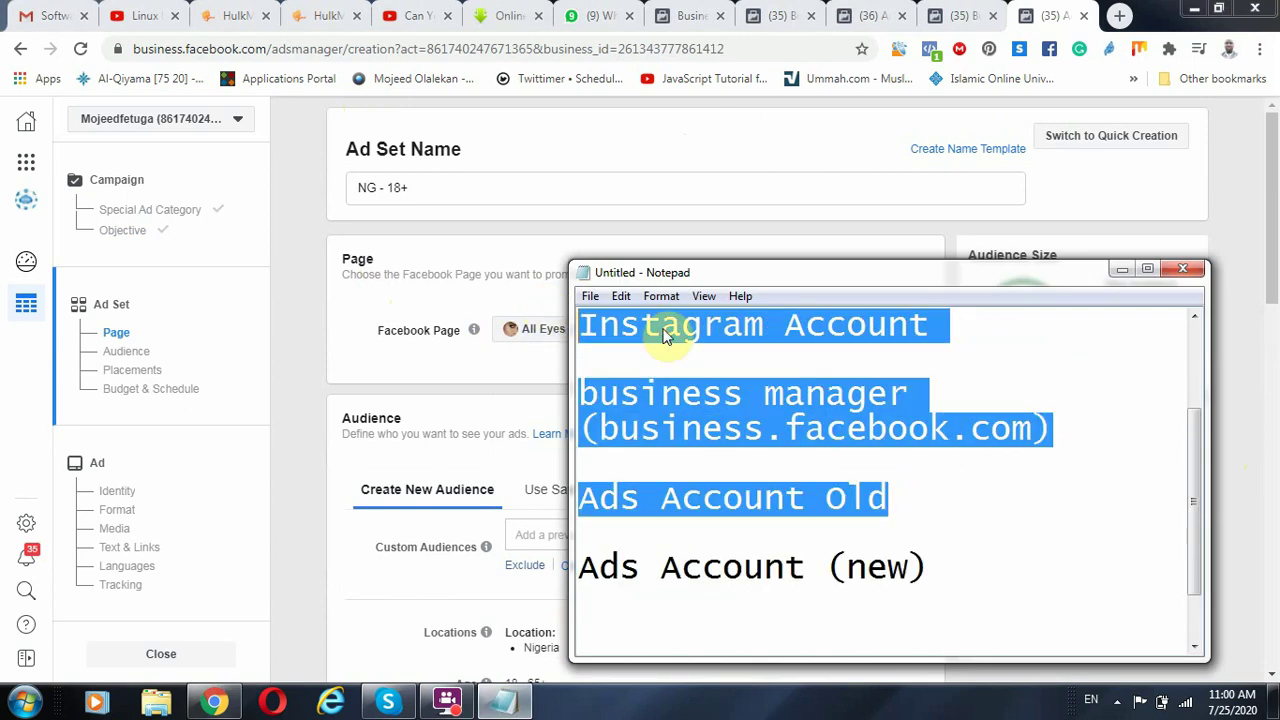
left_click(970, 428)
scroll(951, 458, "down", 1)
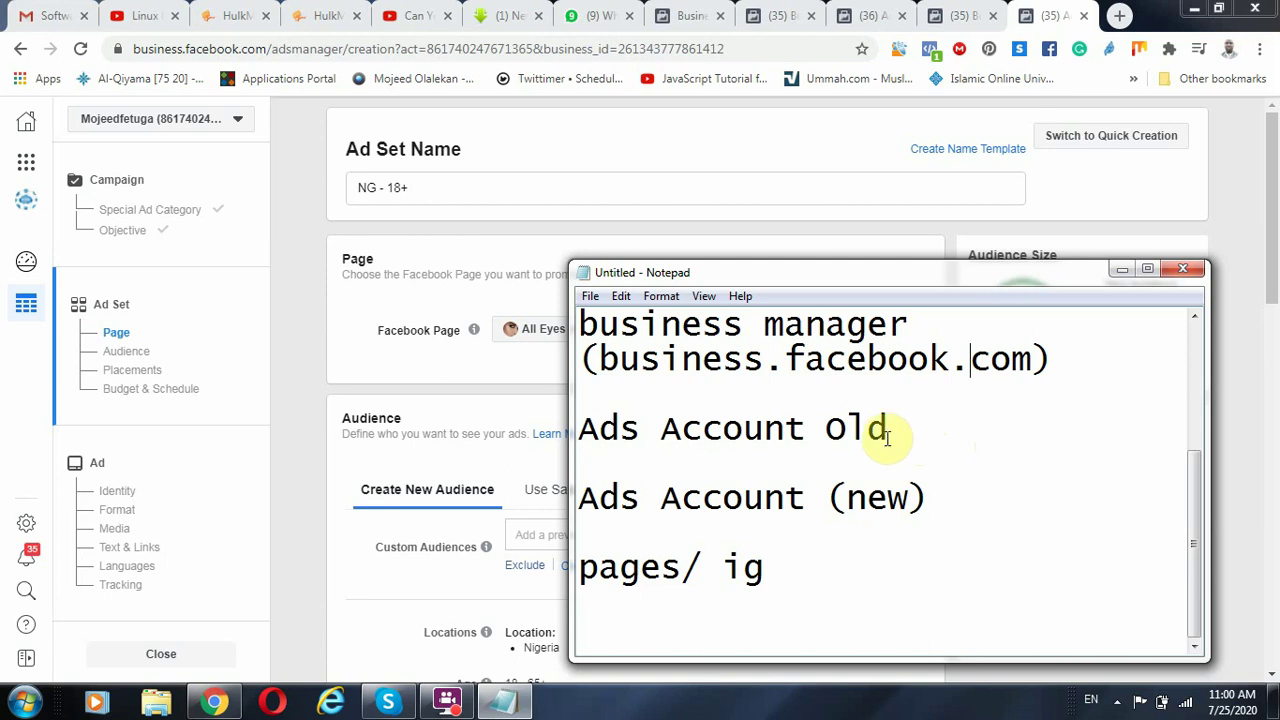
Highlight "Ads Account Old" in the note, followed by the "(business.facebook.com)" line.
left_click_drag(914, 429, 566, 420)
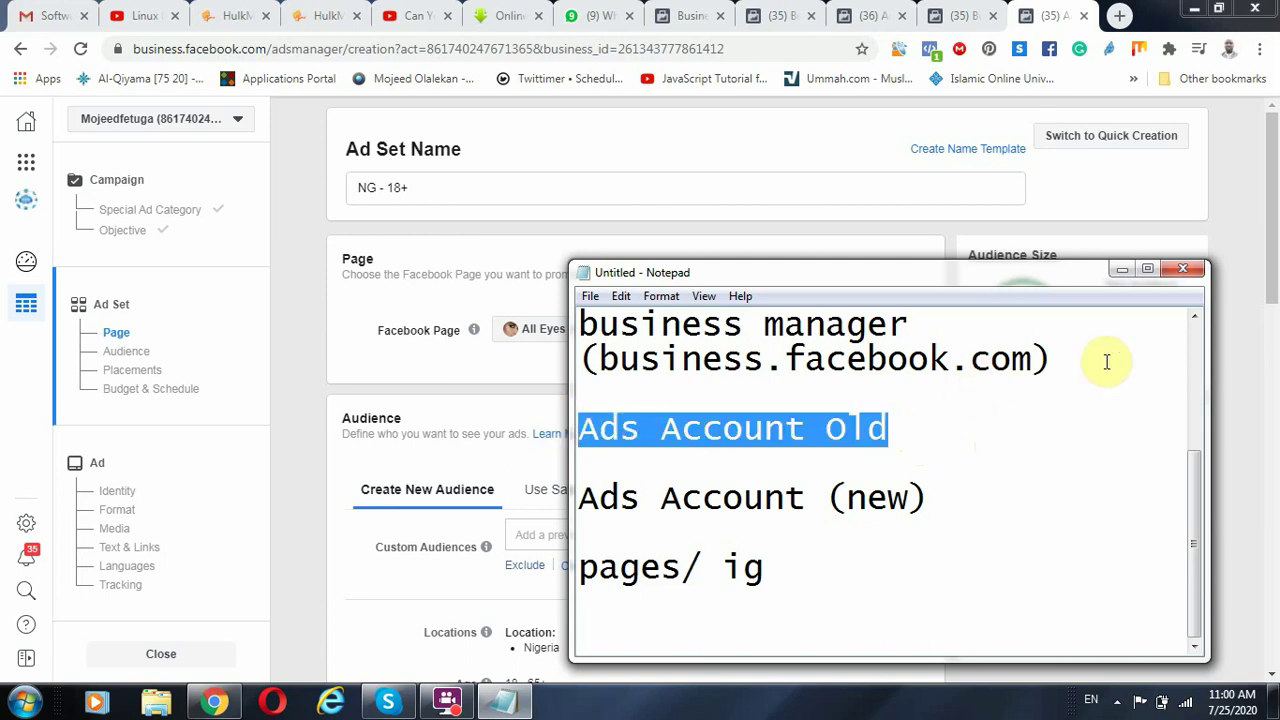
left_click_drag(1086, 357, 560, 364)
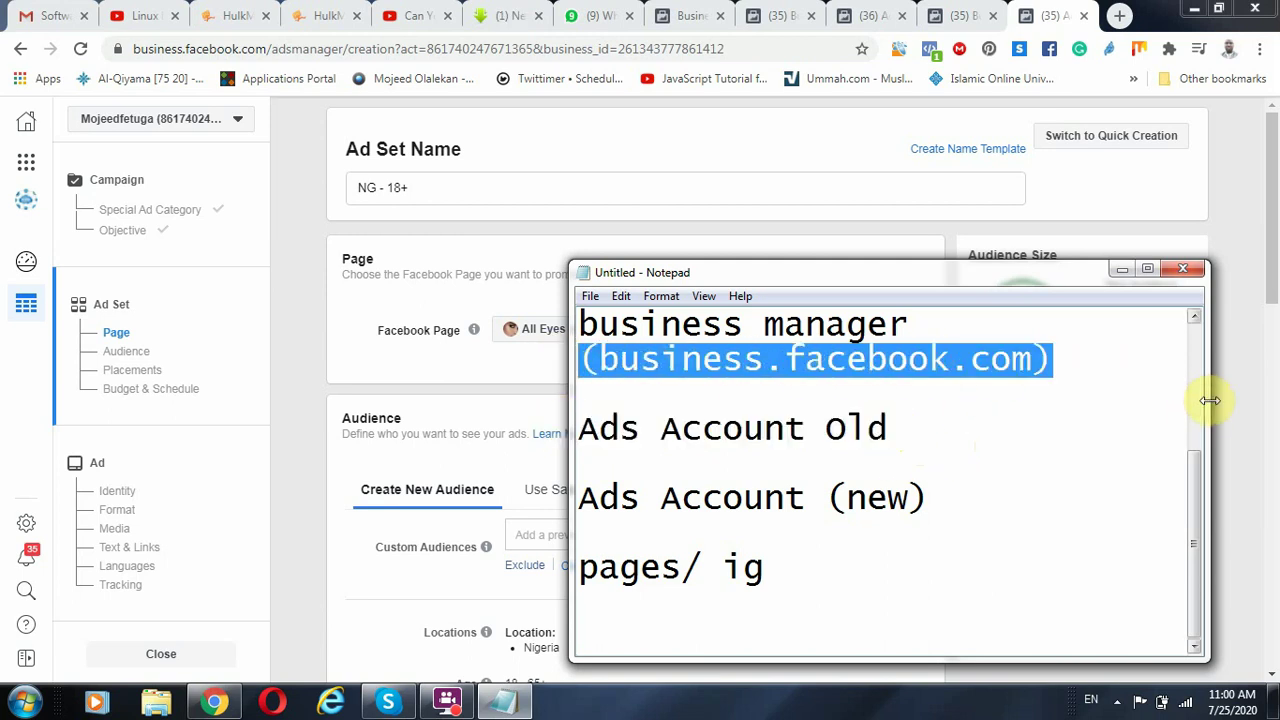
left_click(1112, 385)
left_click_drag(1052, 362, 618, 362)
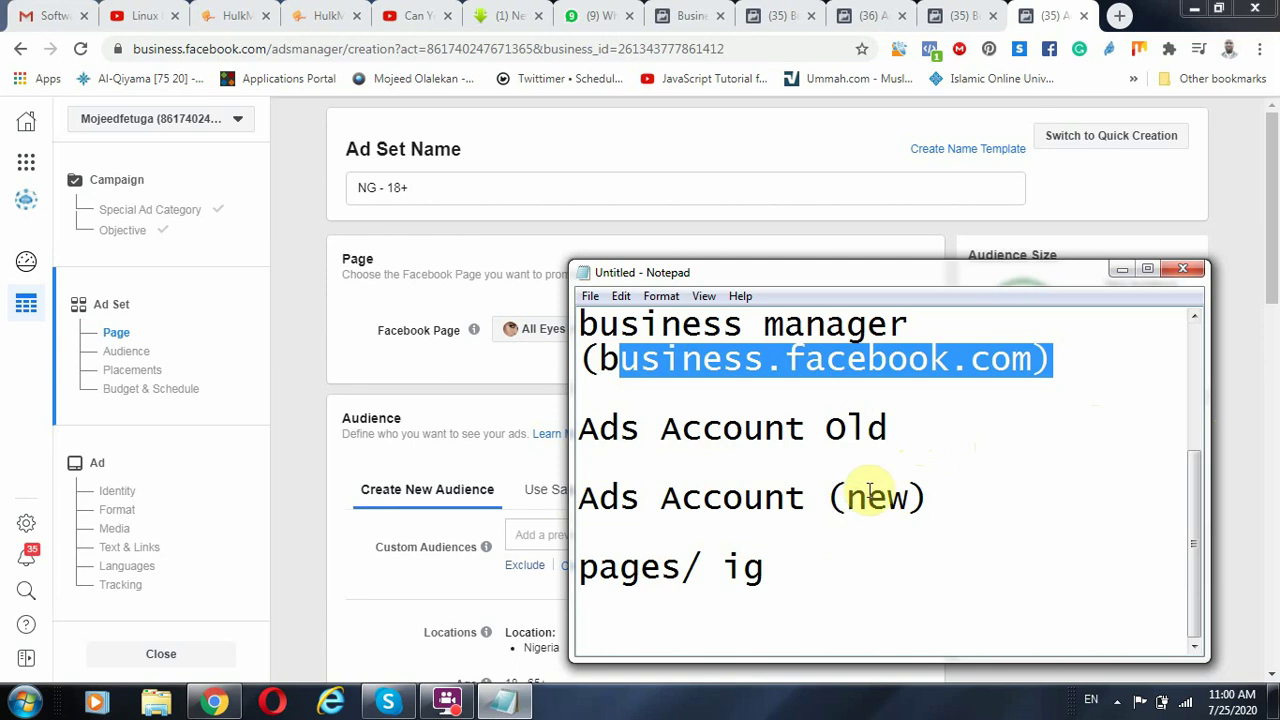
Highlight "Ads Account (new)" in the note, followed by the lines from "(business.facebook.com)" through "Ads Account Old".
left_click(947, 490)
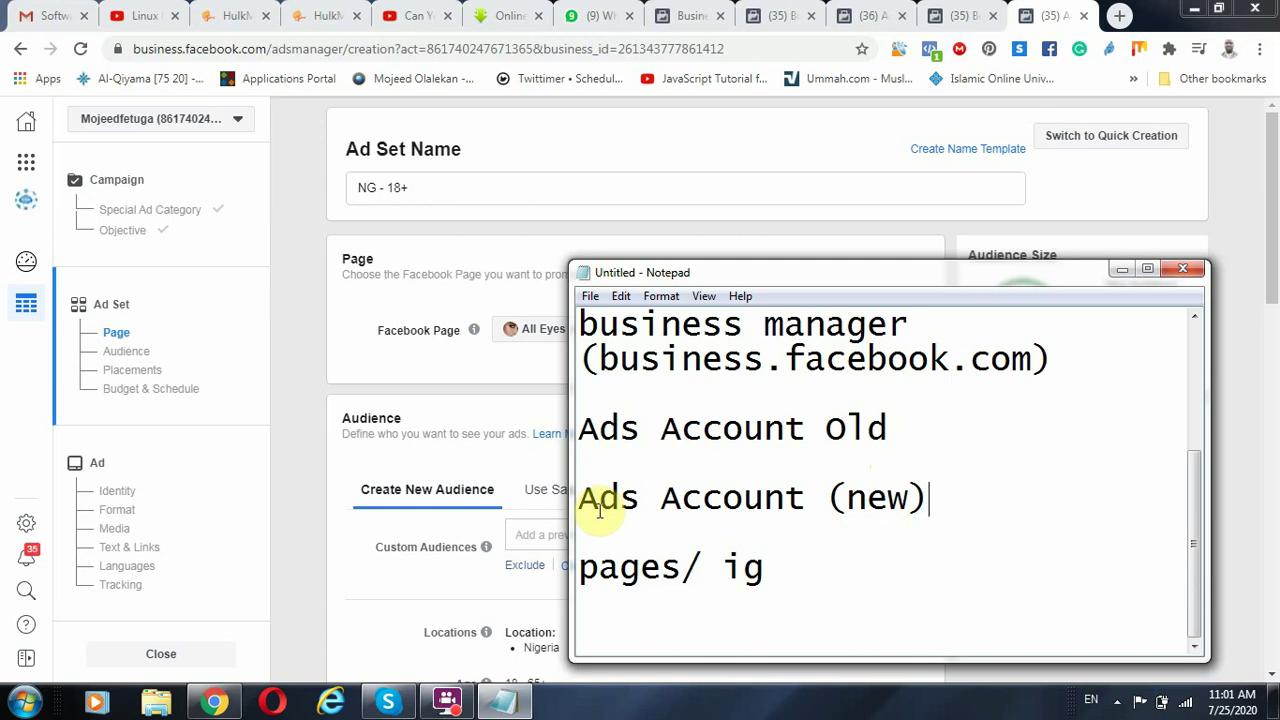
key("shift+Home")
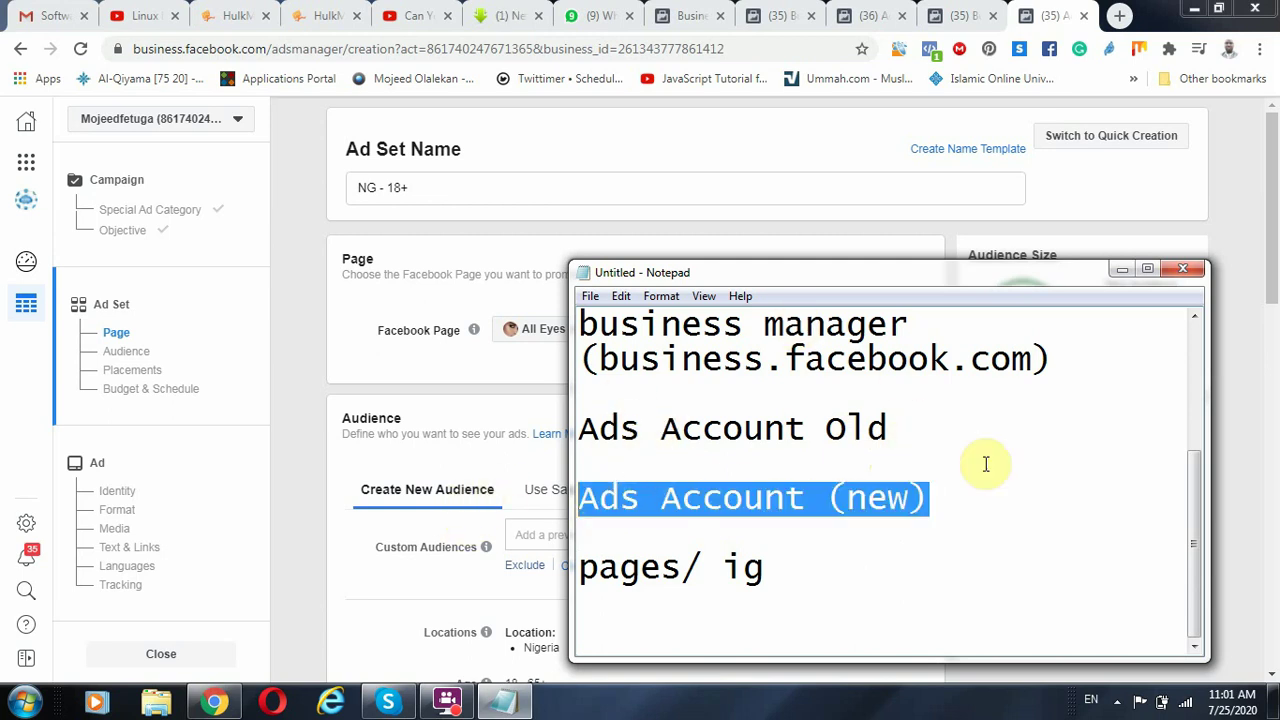
left_click_drag(914, 437, 600, 352)
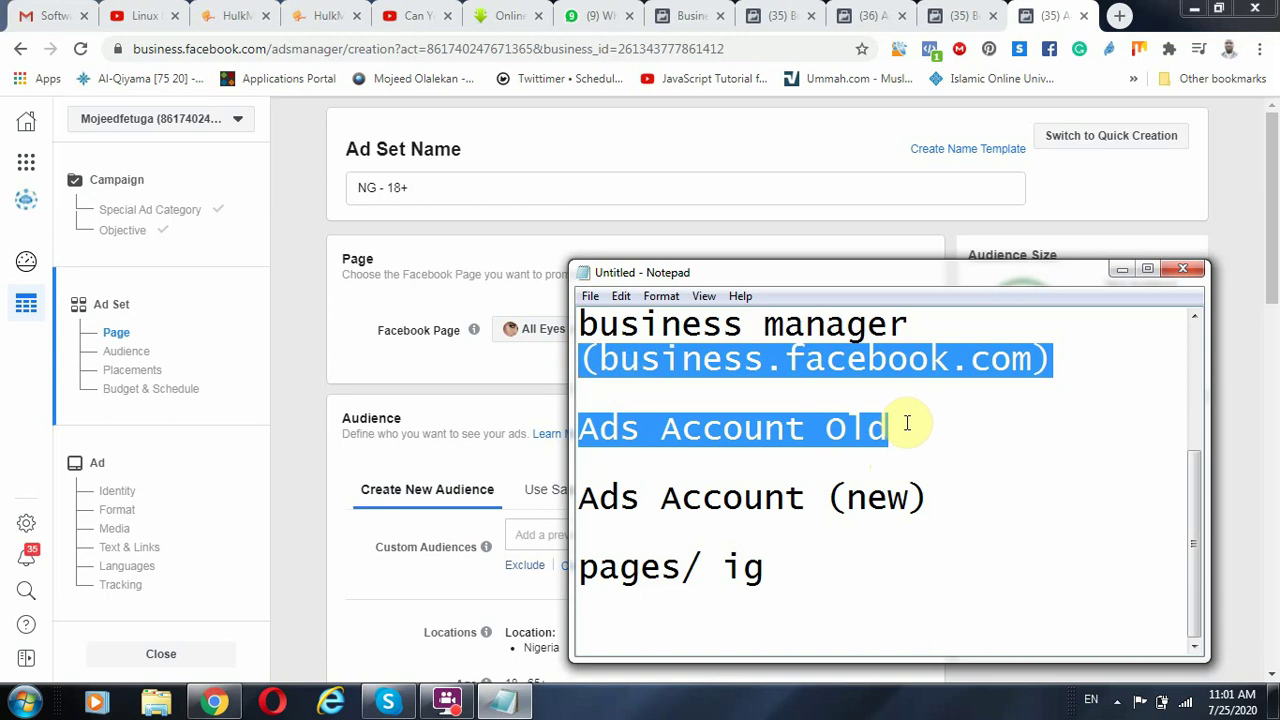
left_click_drag(925, 430, 585, 345)
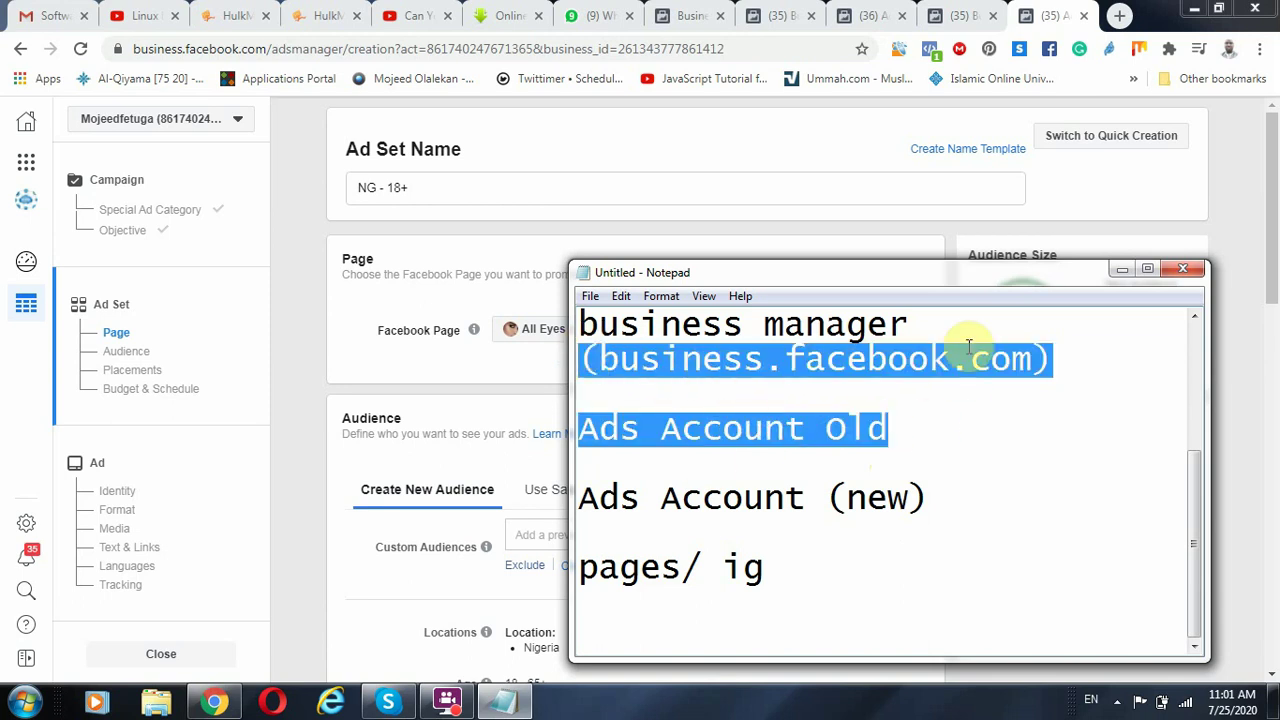
Show the ad set page briefly, and bring the Notepad note back to highlight "pages/ ig".
left_click(383, 305)
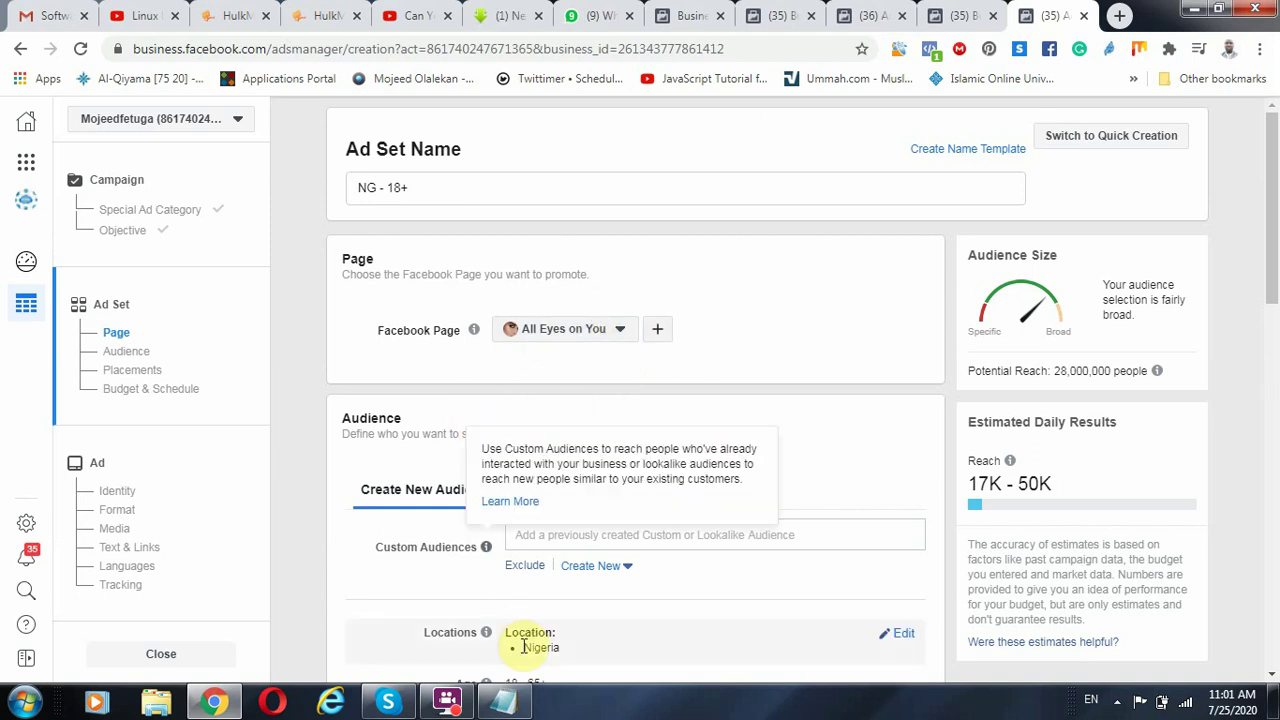
left_click(503, 703)
left_click(776, 564)
key("shift+Home")
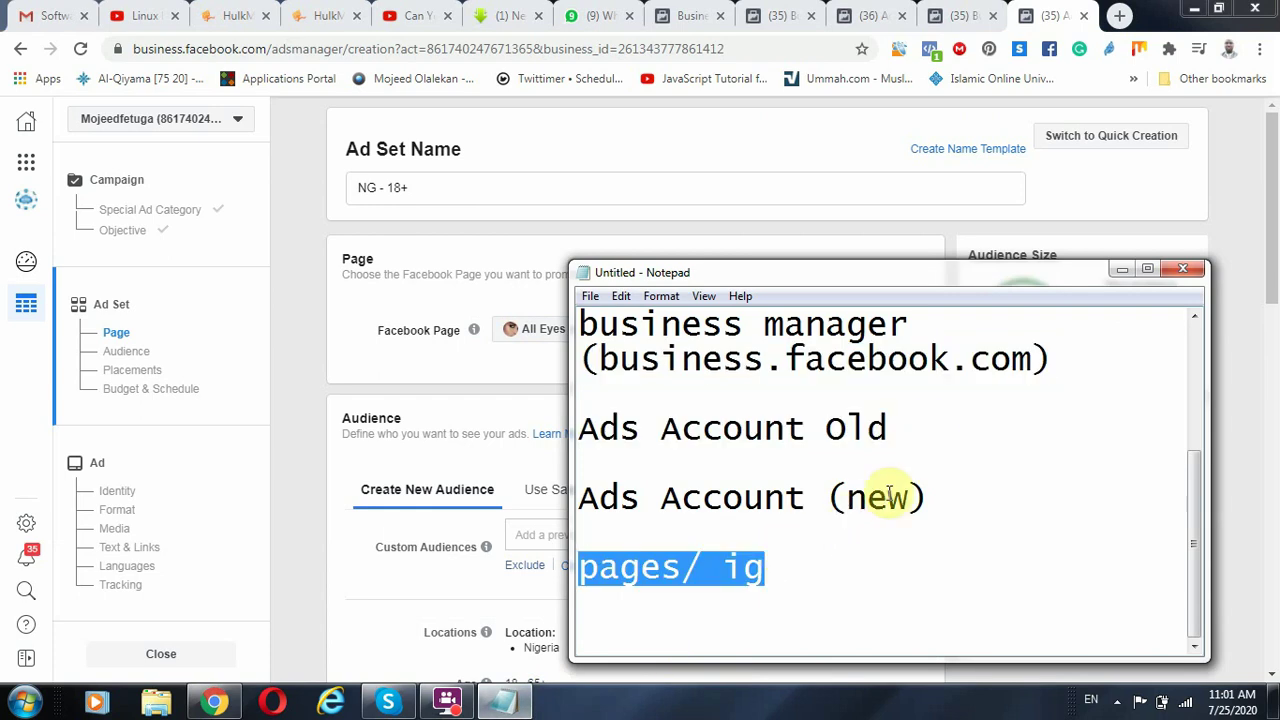
left_click(929, 507)
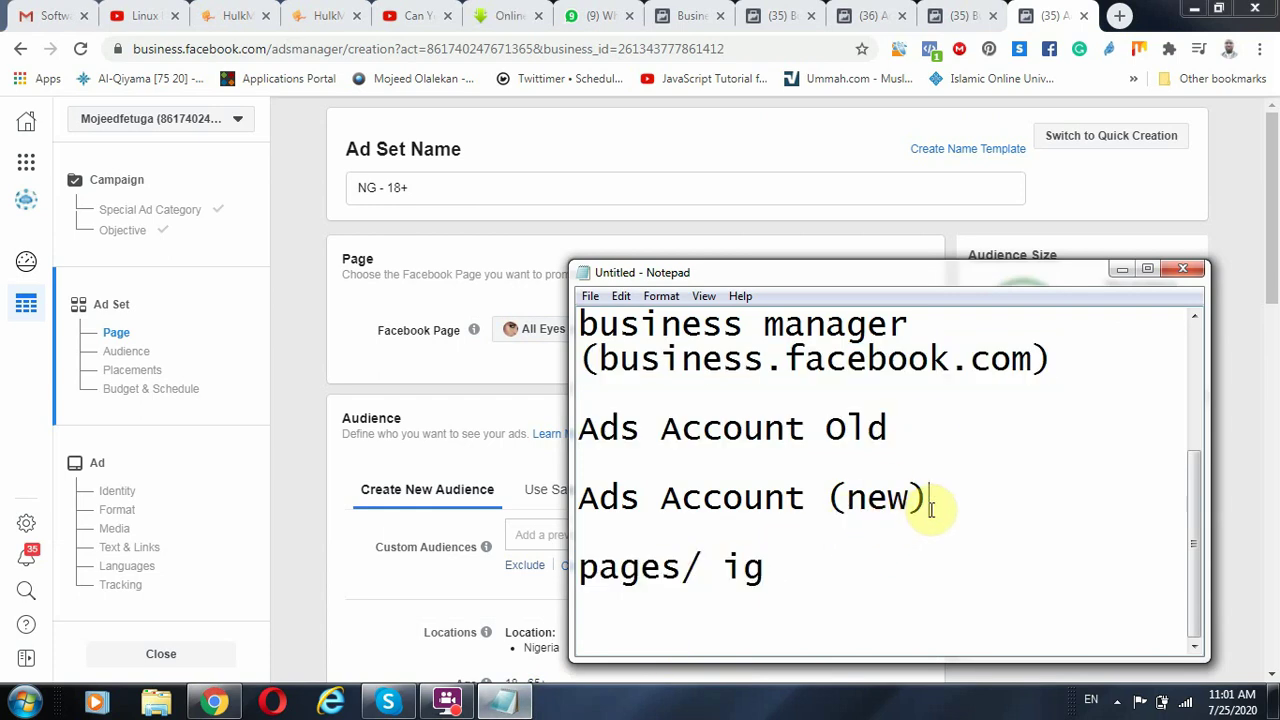
double_click(651, 576)
left_click_drag(766, 571, 740, 568)
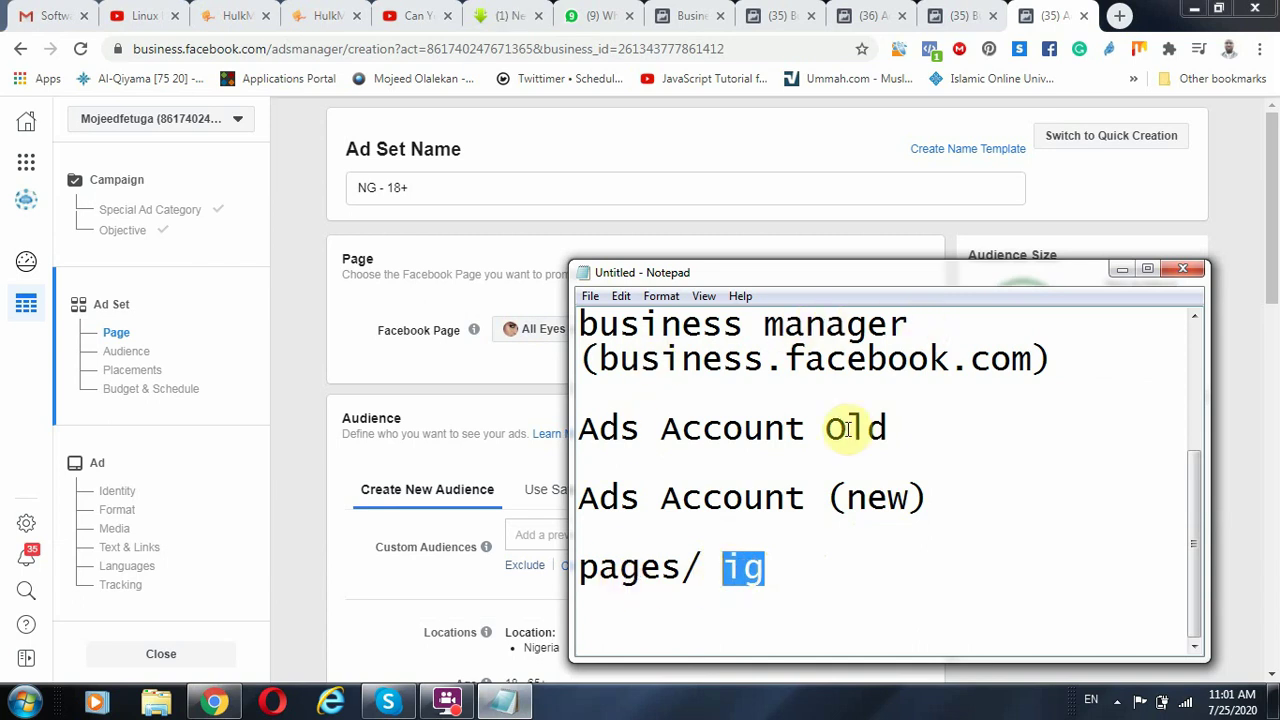
Highlight the two business manager lines in the note, followed by the "Ads Account Old" and "Ads Account (new)" lines.
left_click_drag(1057, 358, 562, 340)
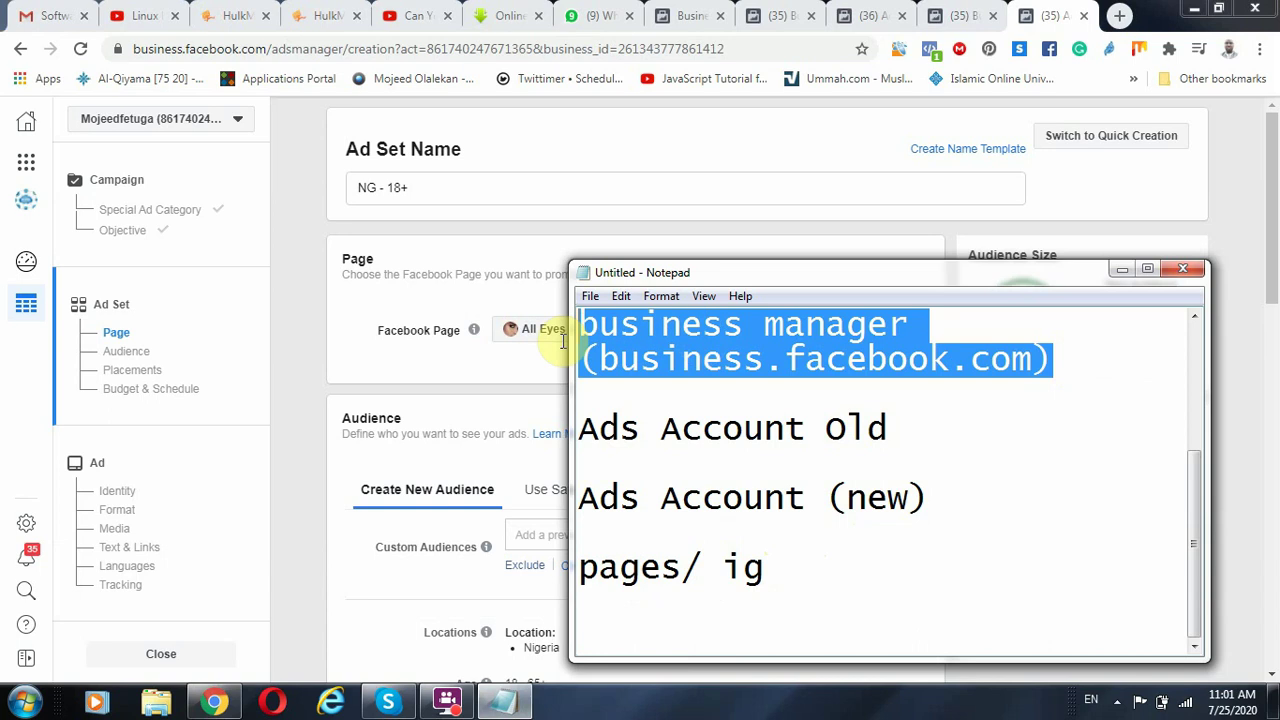
left_click(1094, 361)
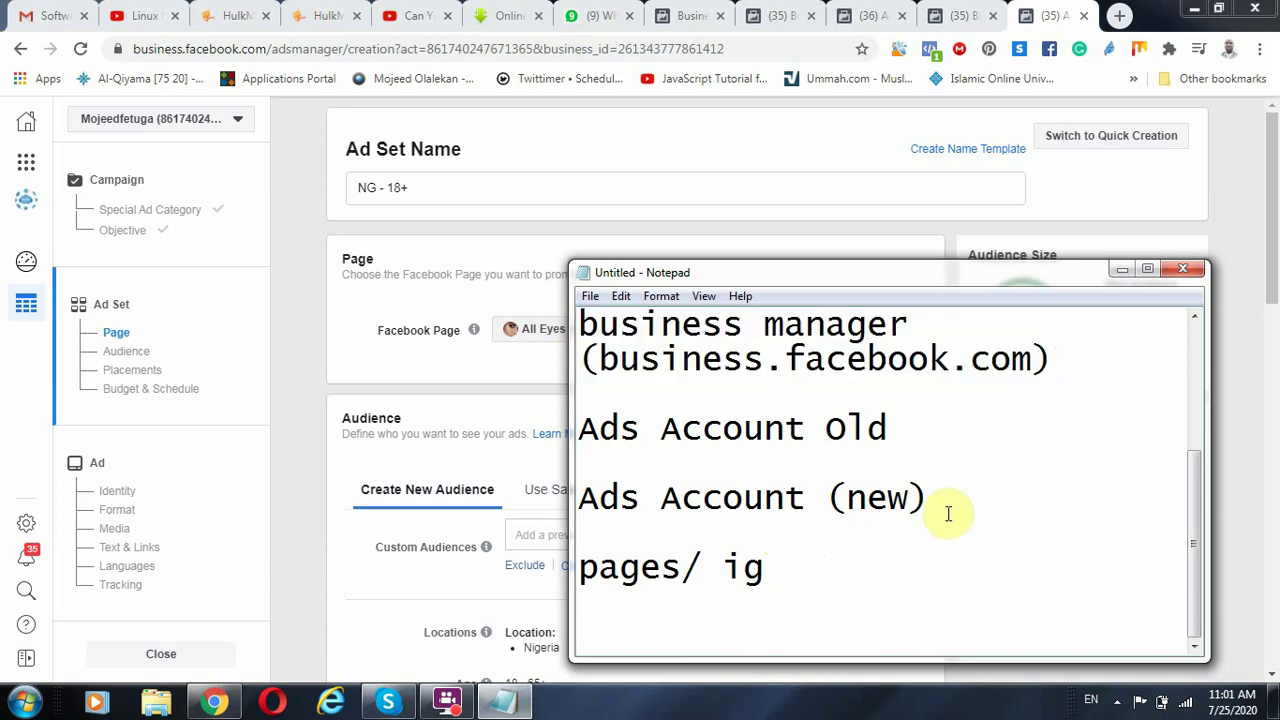
left_click_drag(934, 503, 585, 428)
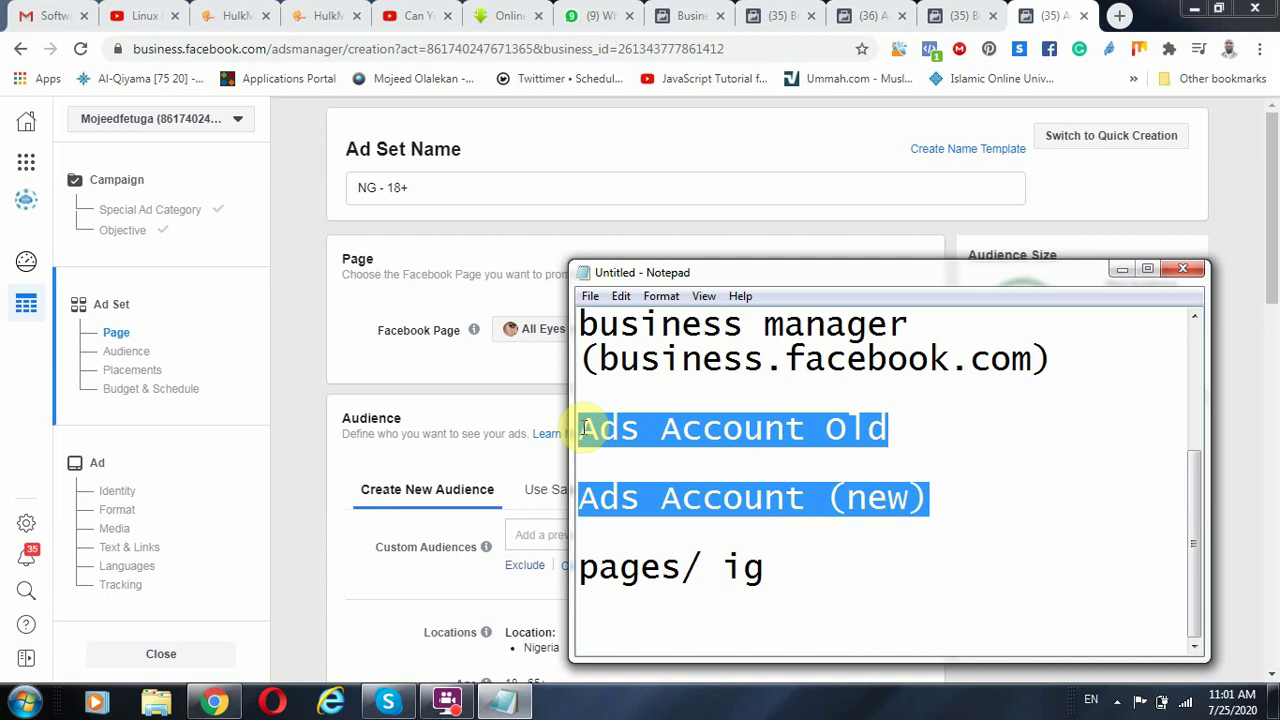
left_click(650, 428)
left_click_drag(897, 449, 703, 428)
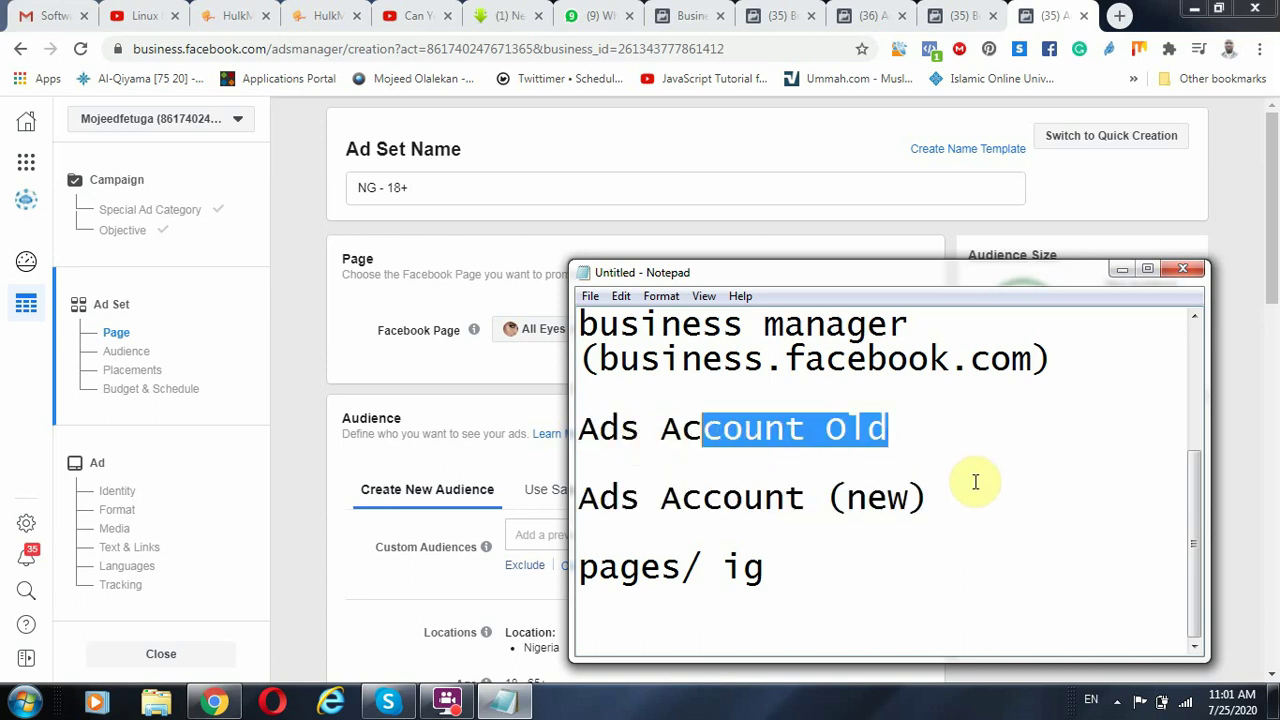
left_click_drag(941, 490, 703, 497)
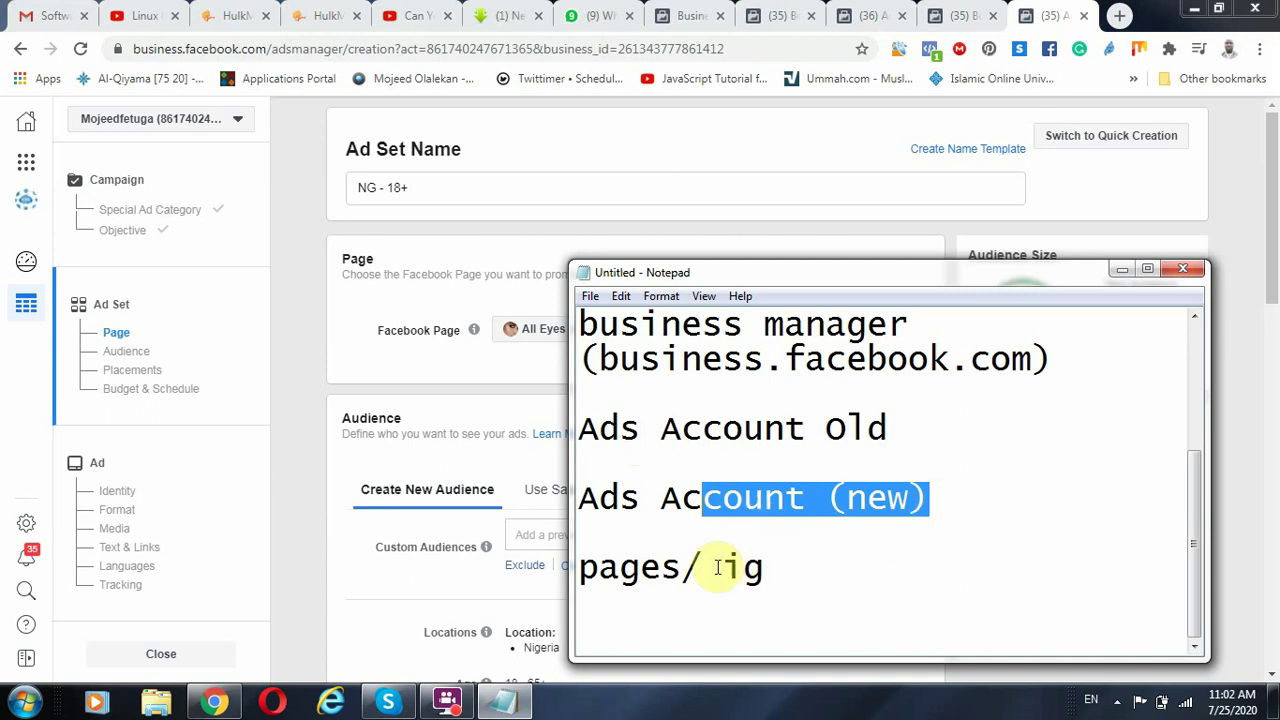
Highlight the "pages/ ig" text and the "business manager" line in the note, and clear the selection.
left_click_drag(702, 567, 578, 567)
left_click(798, 567)
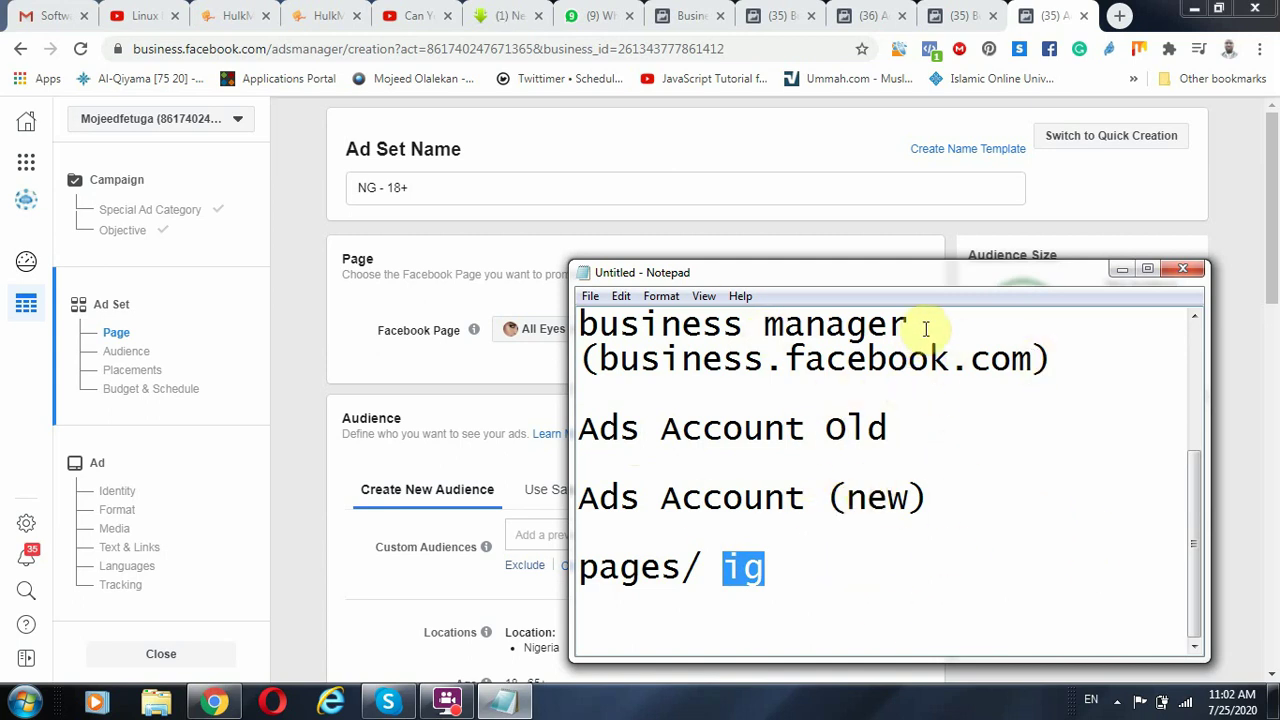
left_click_drag(929, 323, 446, 314)
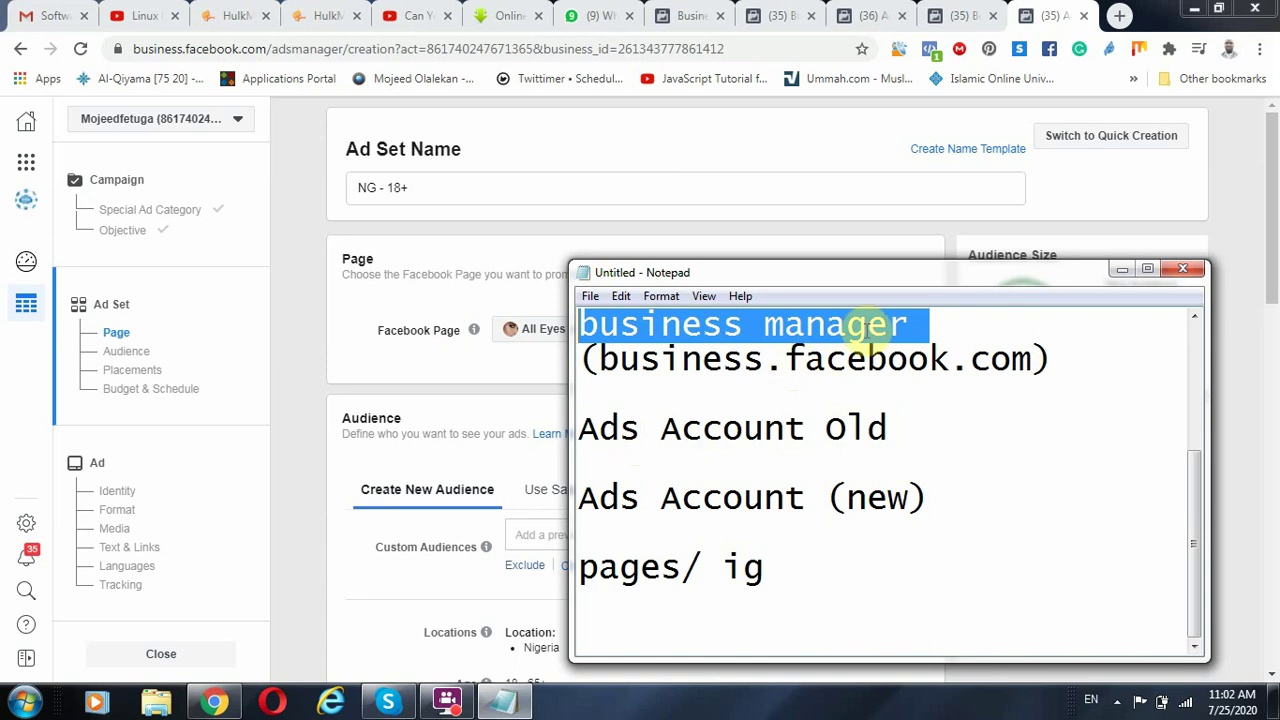
left_click(895, 323)
Switch to the browser's Business Manager home page and open its Business Settings.
left_click(962, 15)
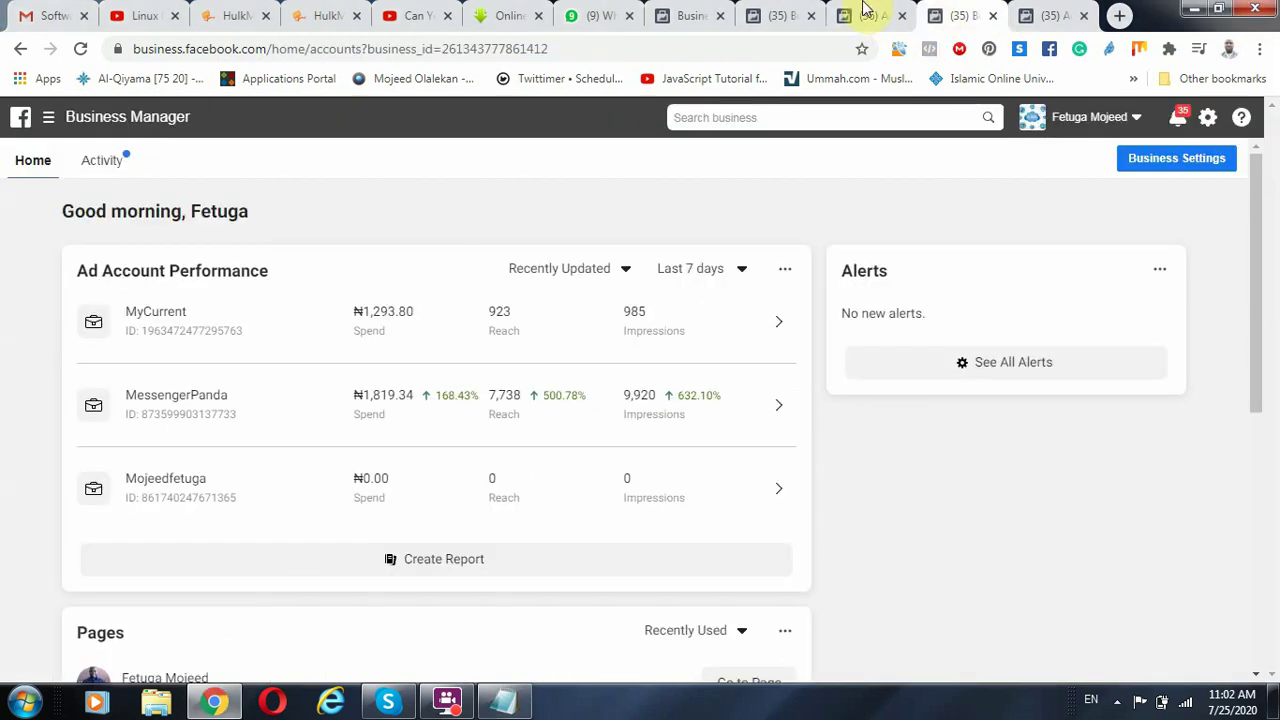
left_click(868, 15)
left_click(772, 15)
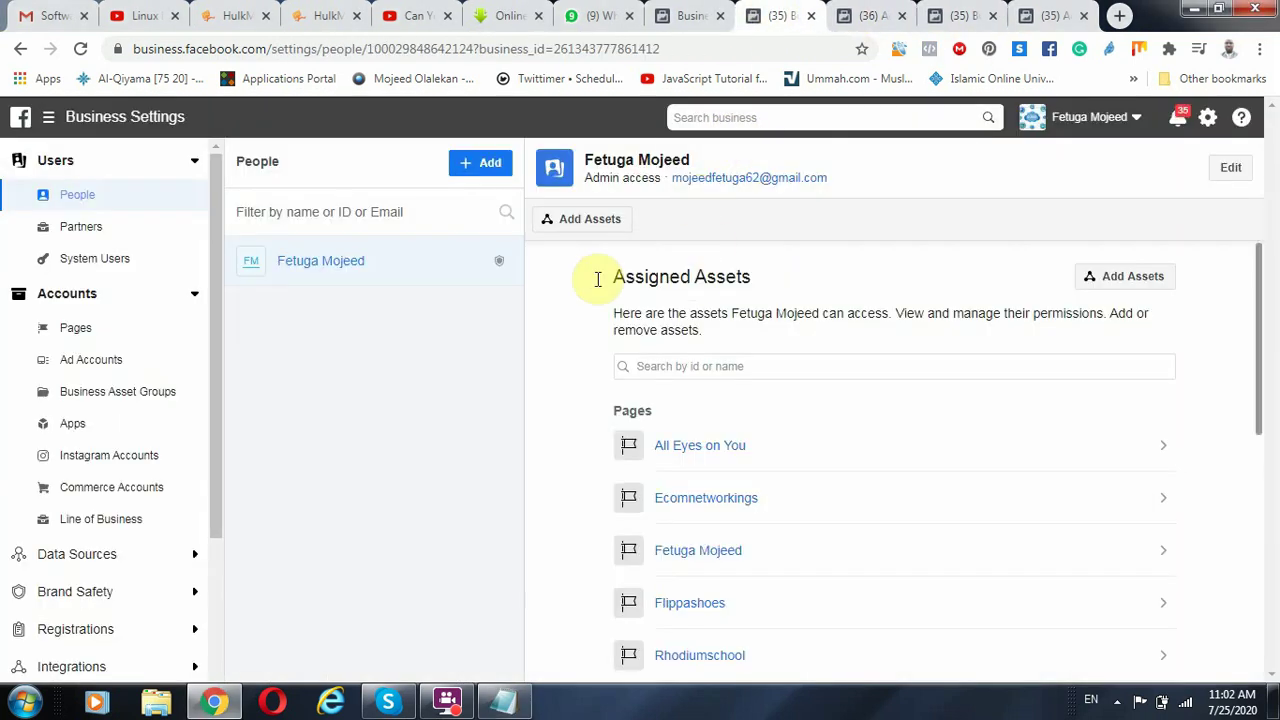
left_click(698, 10)
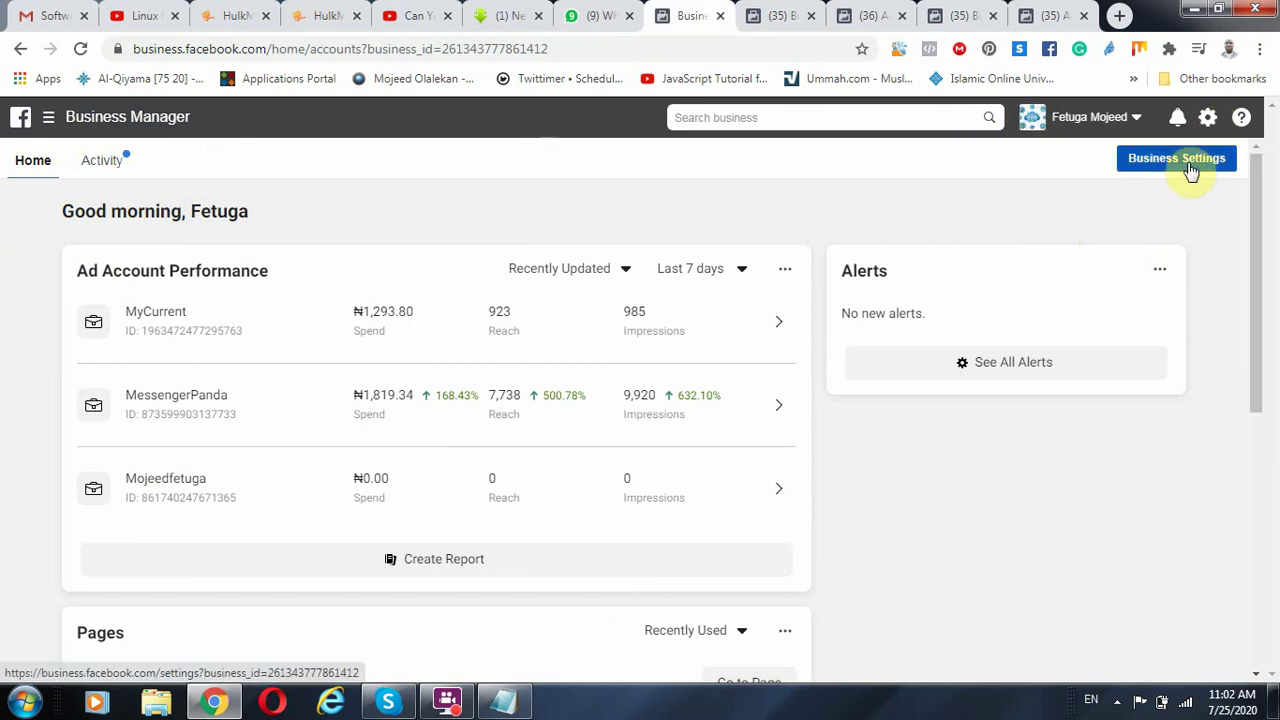
left_click(1207, 120)
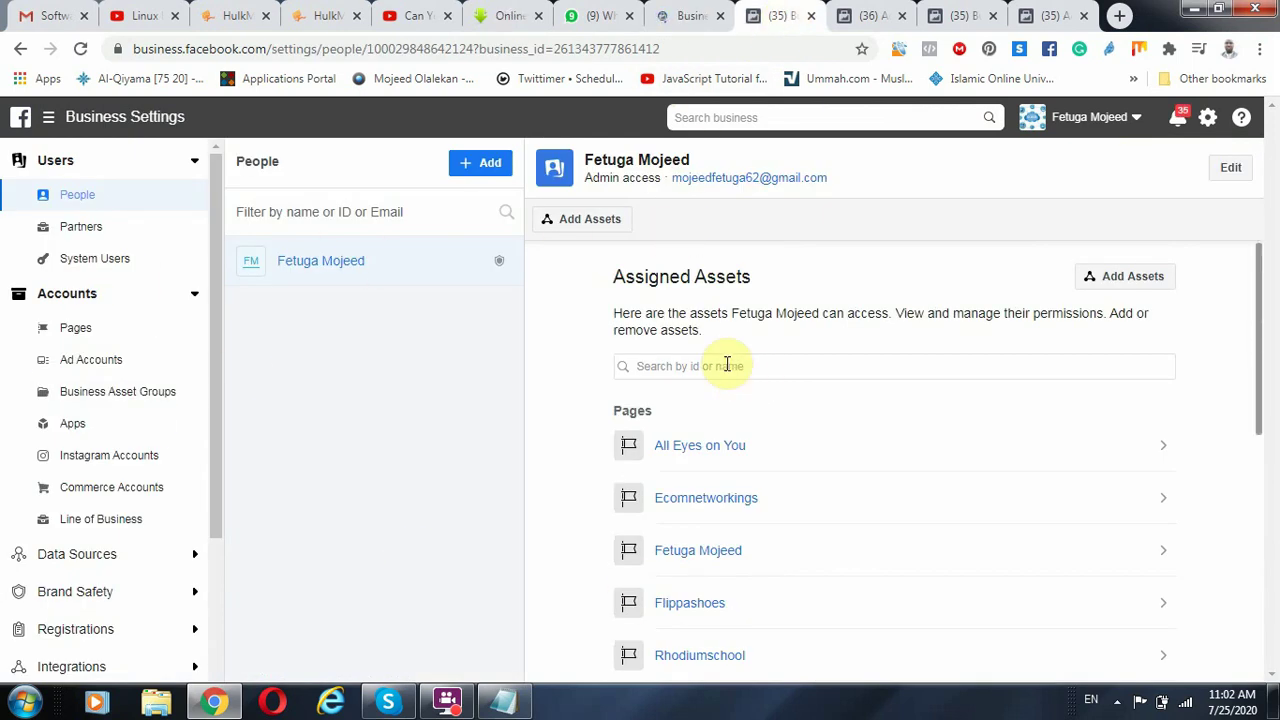
left_click(692, 18)
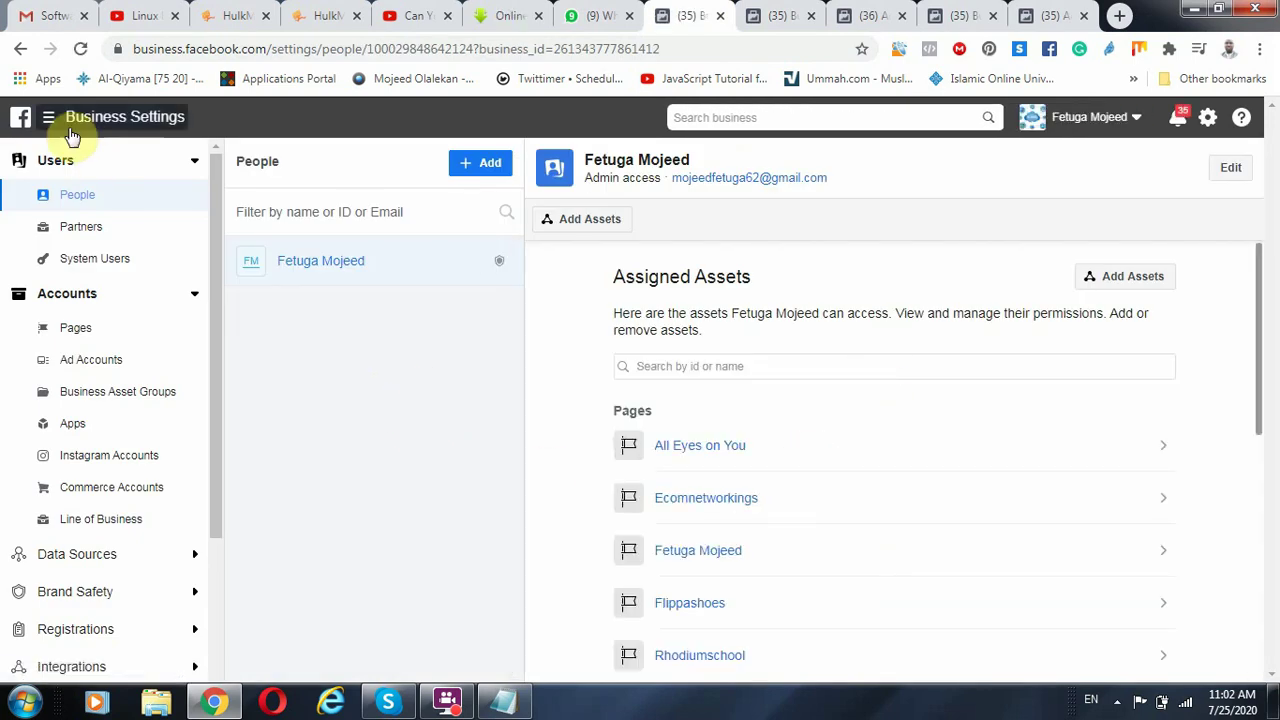
Bring the Notepad note over Business Settings and highlight "business manager" and the two Ads Account lines.
left_click(497, 700)
left_click(502, 703)
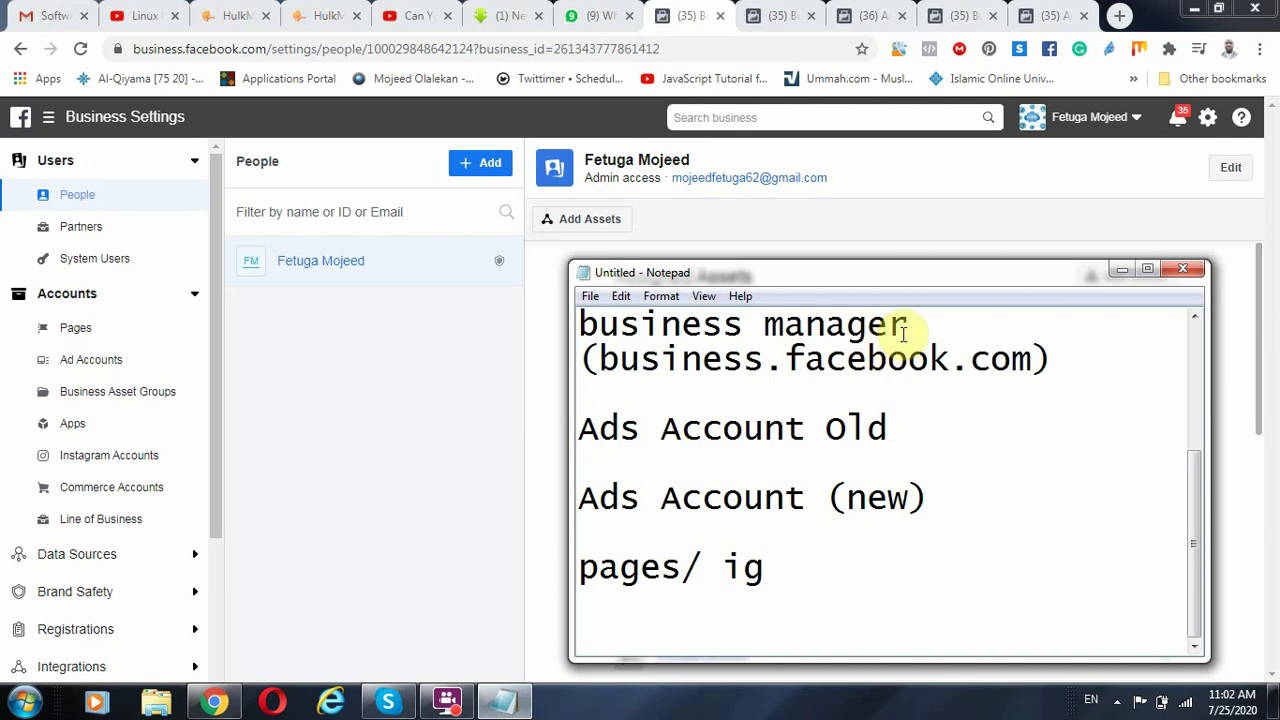
left_click_drag(906, 325, 577, 318)
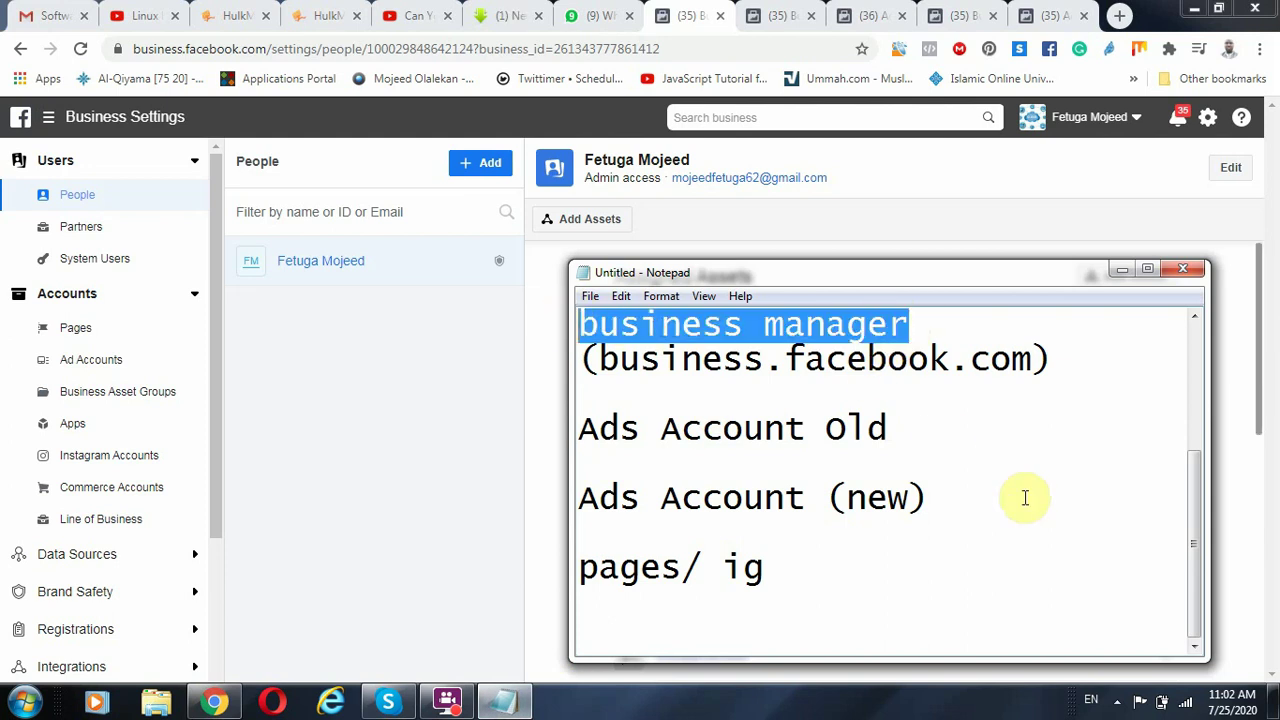
left_click(942, 505)
left_click_drag(942, 505, 563, 429)
left_click(930, 320)
left_click_drag(910, 318, 544, 339)
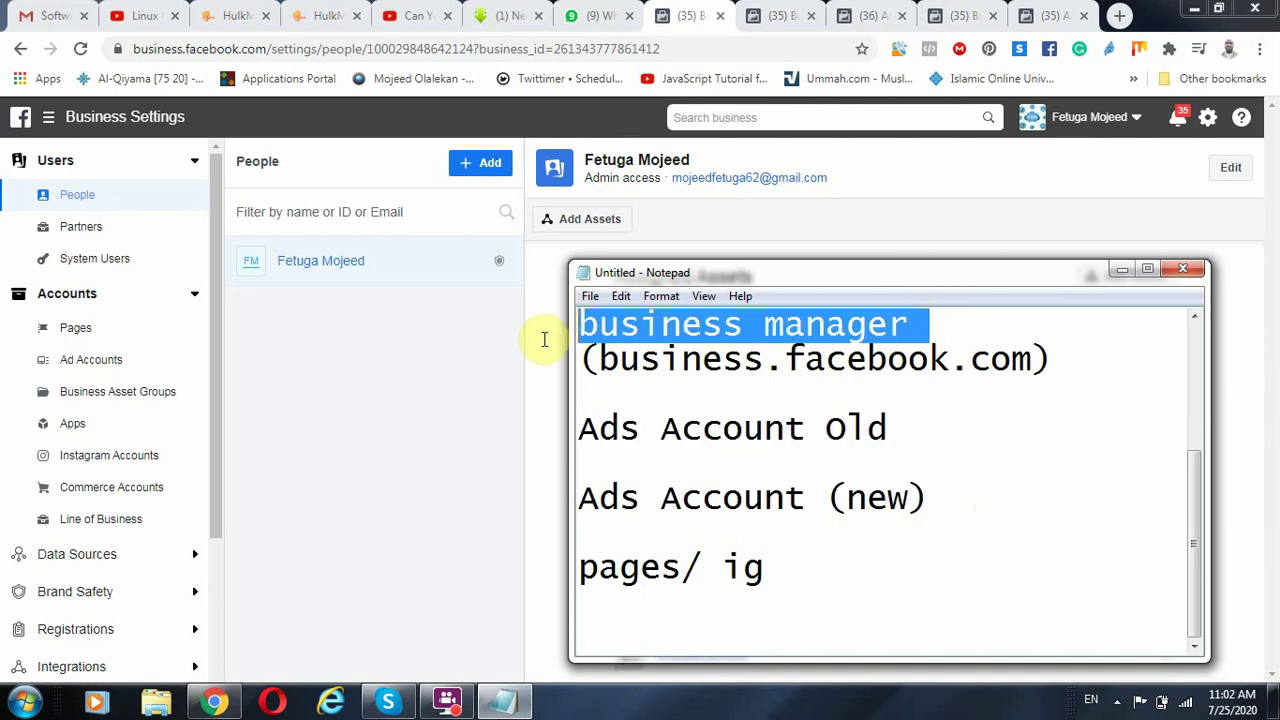
left_click_drag(988, 334, 548, 339)
left_click(1105, 458)
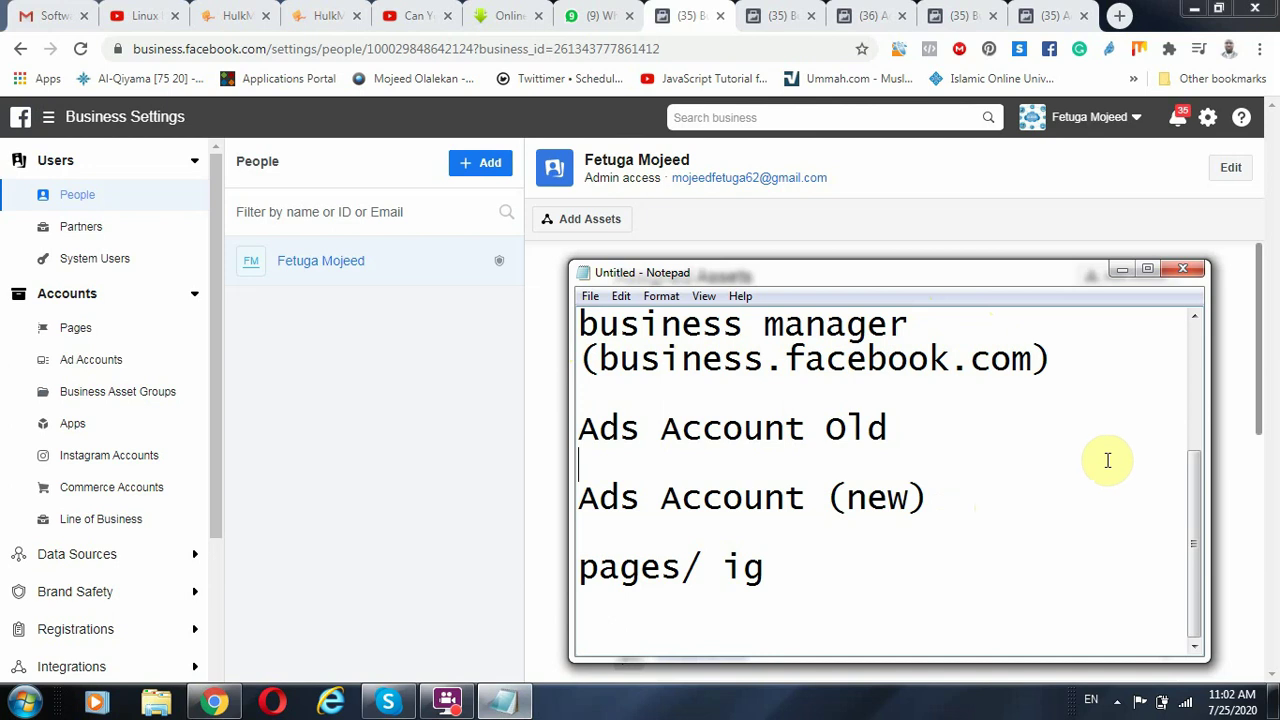
Highlight "business manager" in the note repeatedly, and finish with the old and new Ads Account lines.
left_click_drag(1036, 335, 549, 326)
left_click(1064, 453)
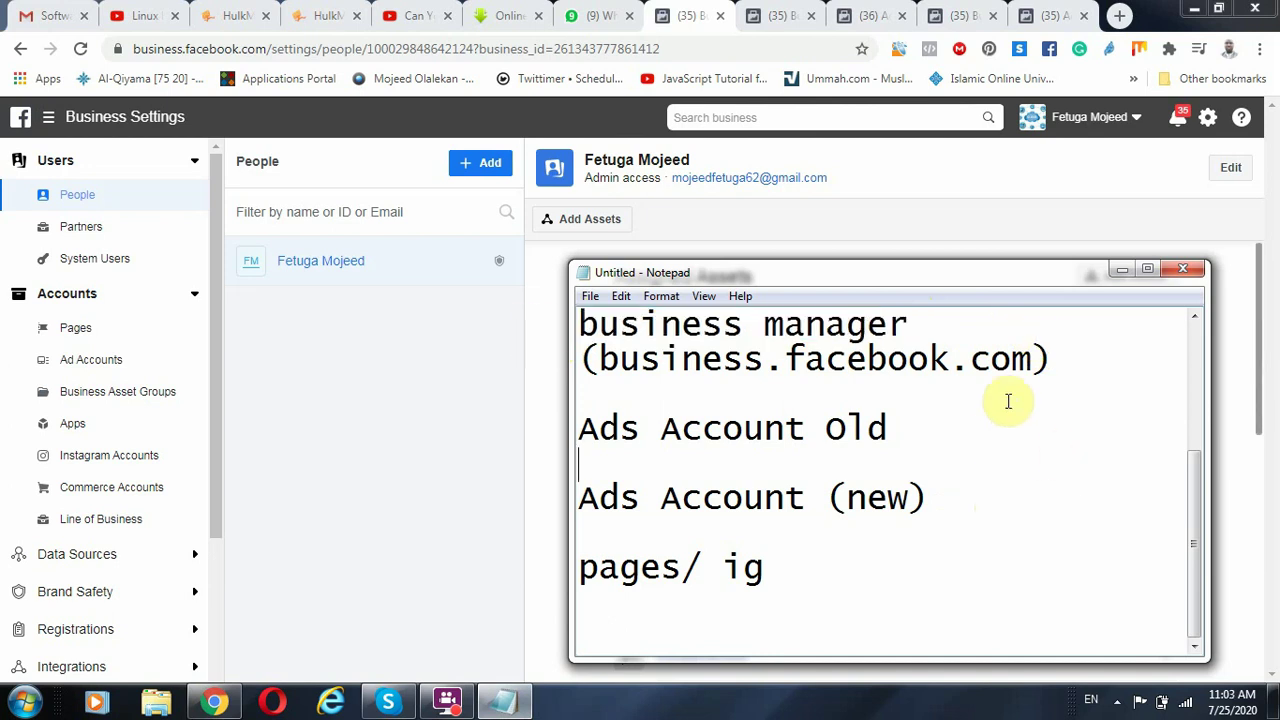
left_click(991, 334)
left_click_drag(991, 334, 537, 329)
left_click(1003, 470)
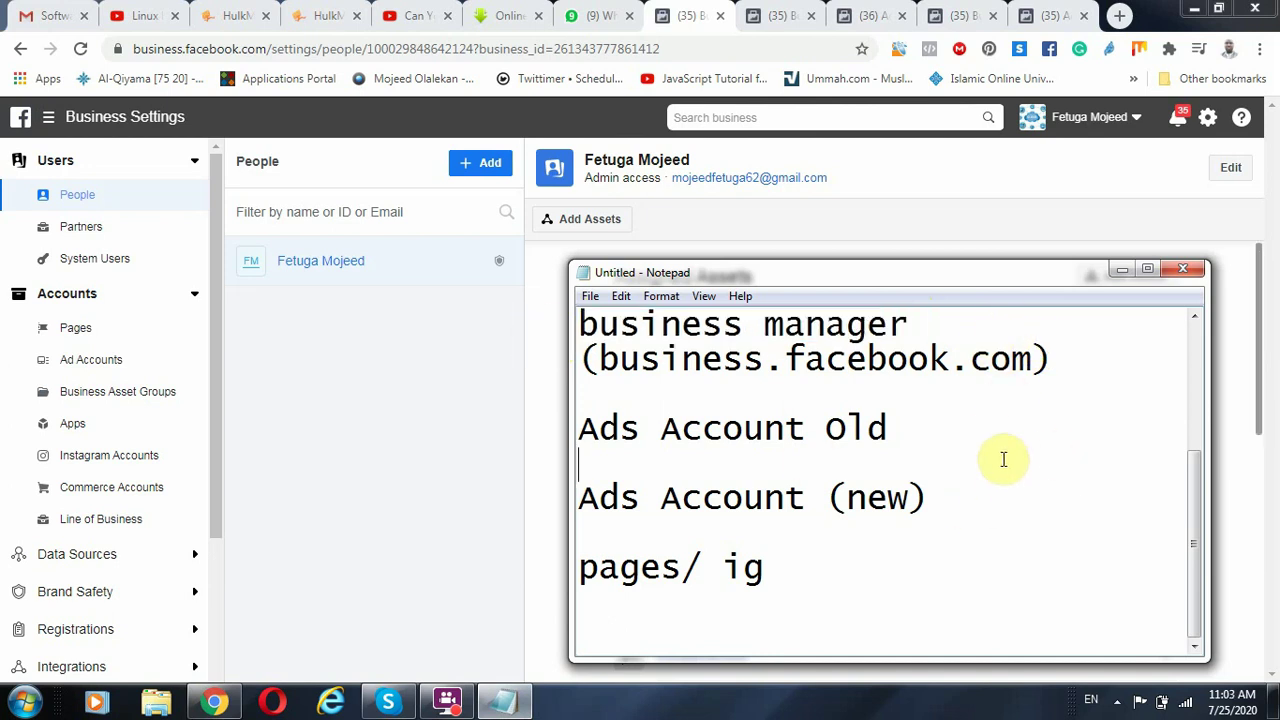
left_click_drag(1007, 323, 612, 357)
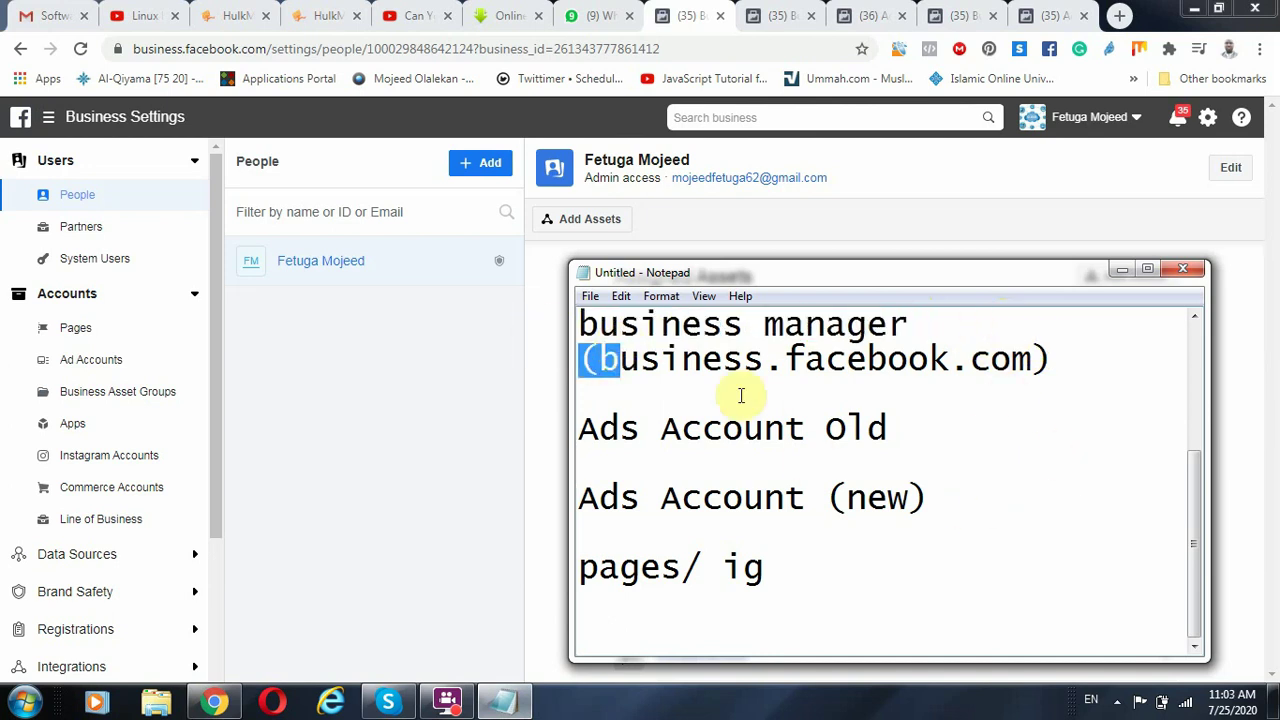
left_click(922, 330)
left_click_drag(1000, 326, 536, 313)
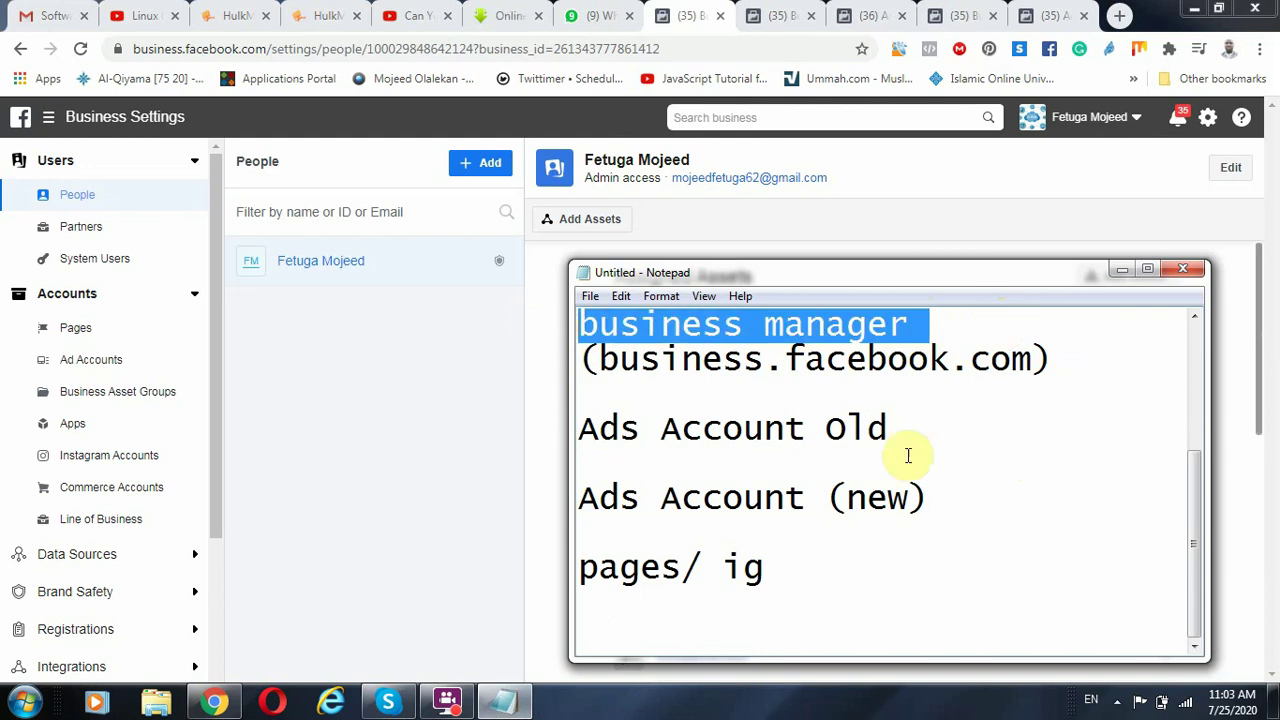
left_click_drag(969, 486, 580, 428)
left_click(1063, 491)
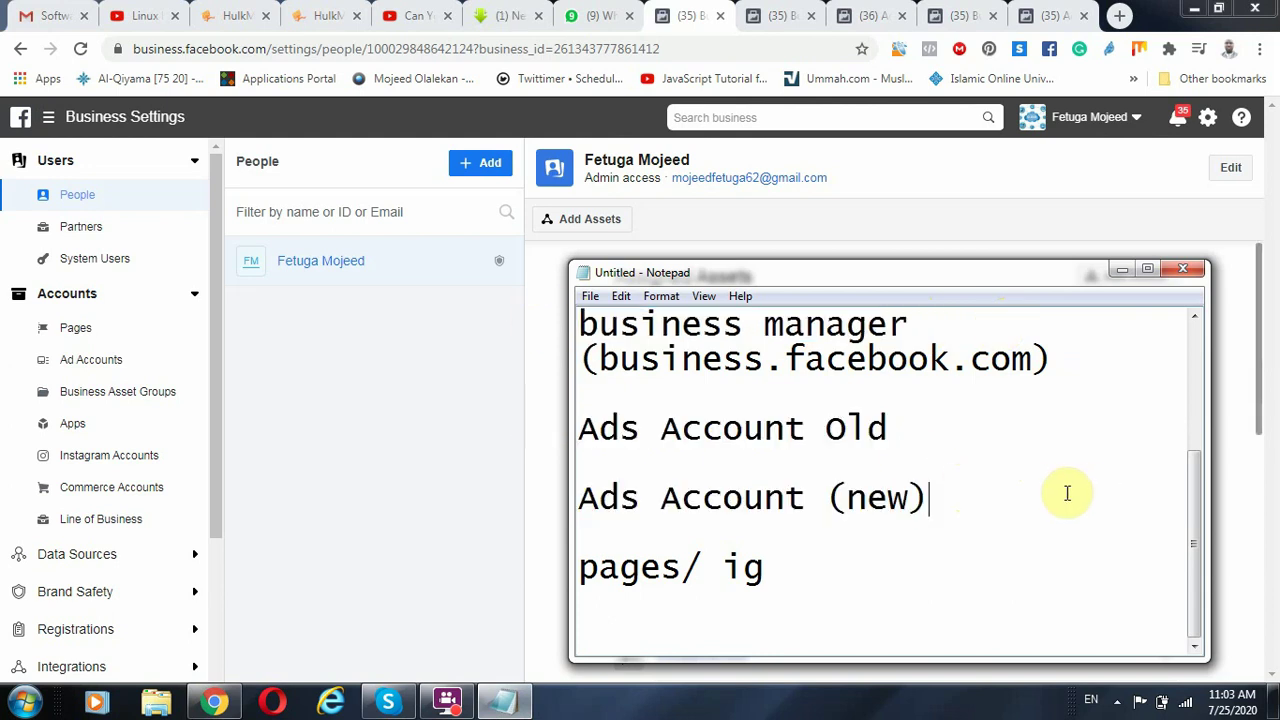
Highlight the old and new Ads Account lines in the note, clear the selection, and highlight "business manager".
left_click_drag(935, 495, 541, 430)
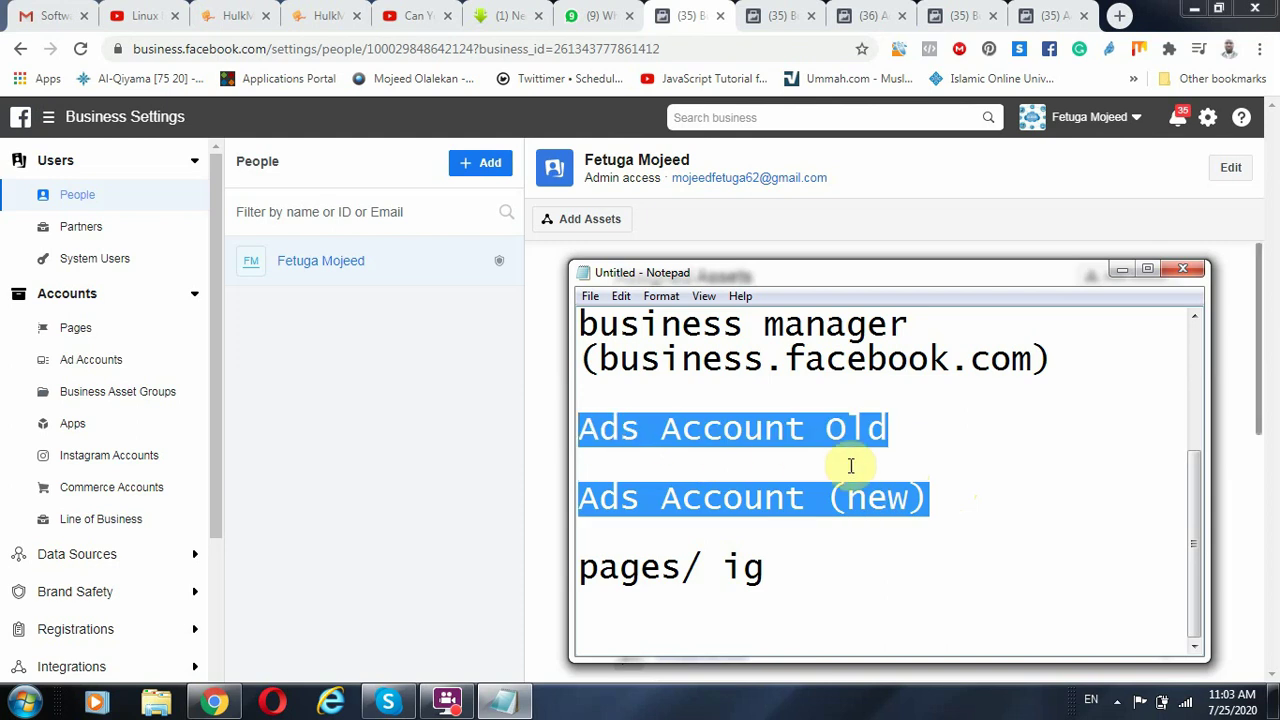
left_click(944, 499)
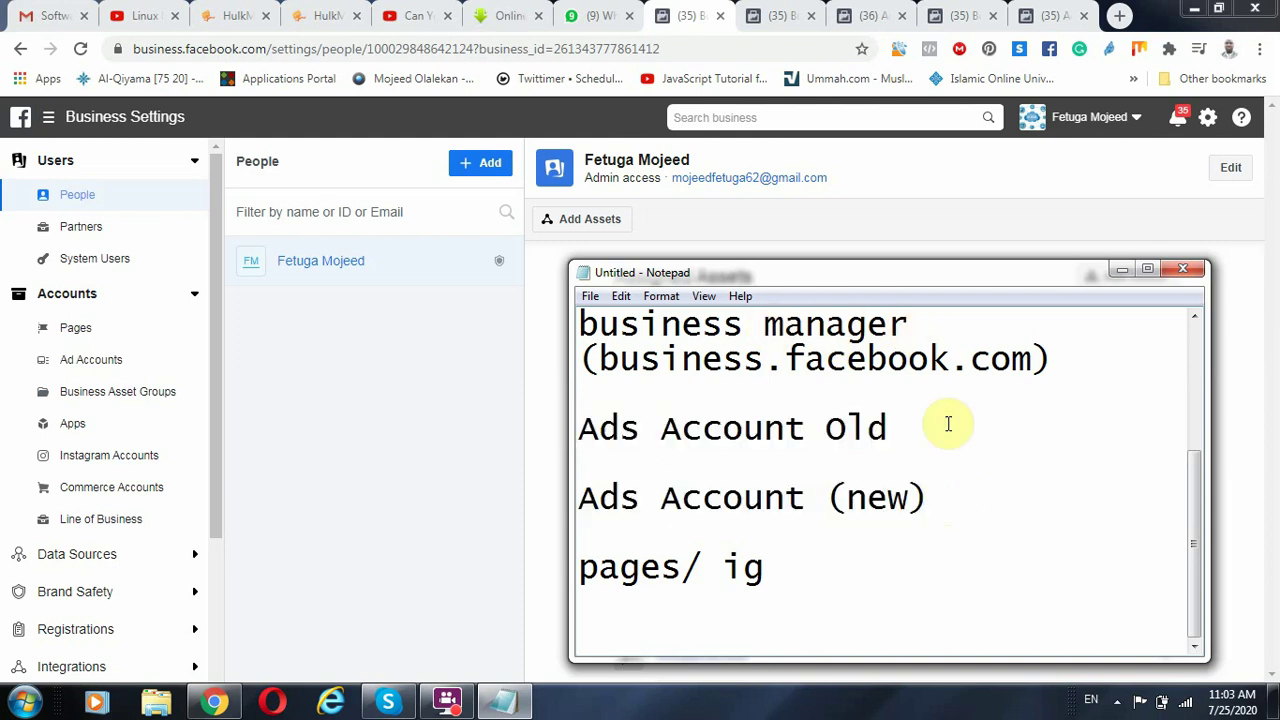
left_click(987, 545)
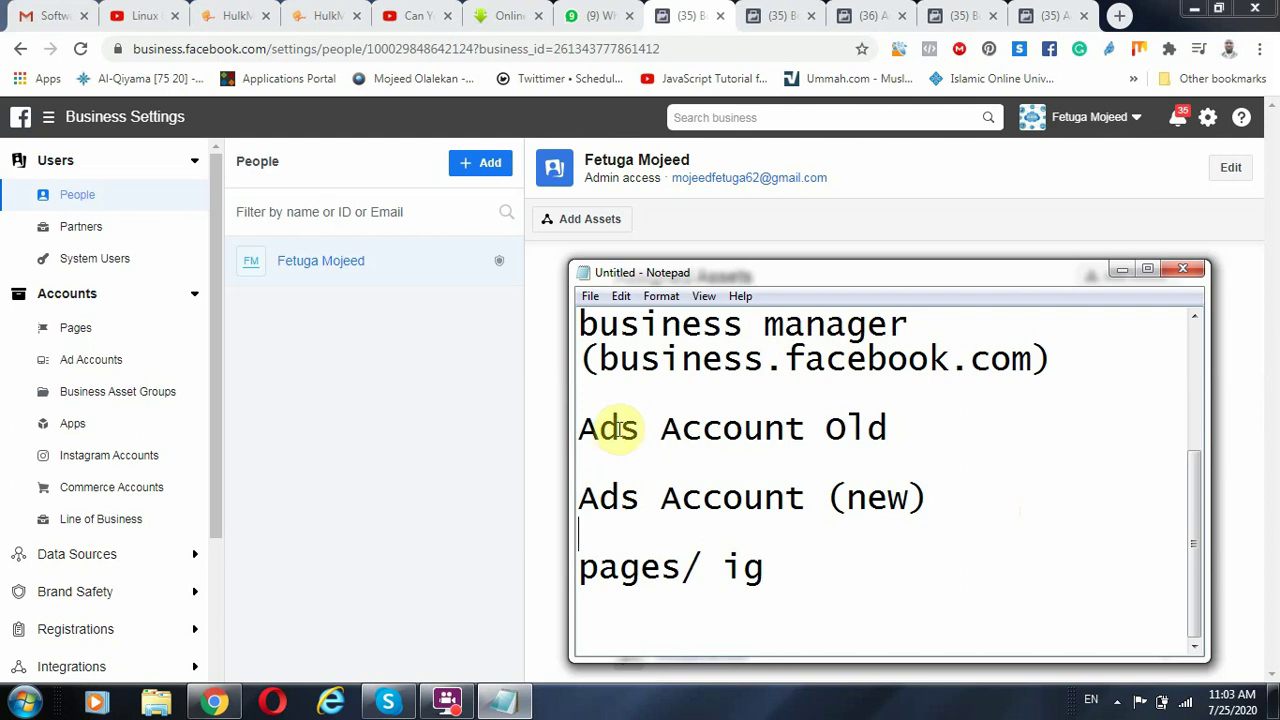
left_click_drag(930, 324, 622, 320)
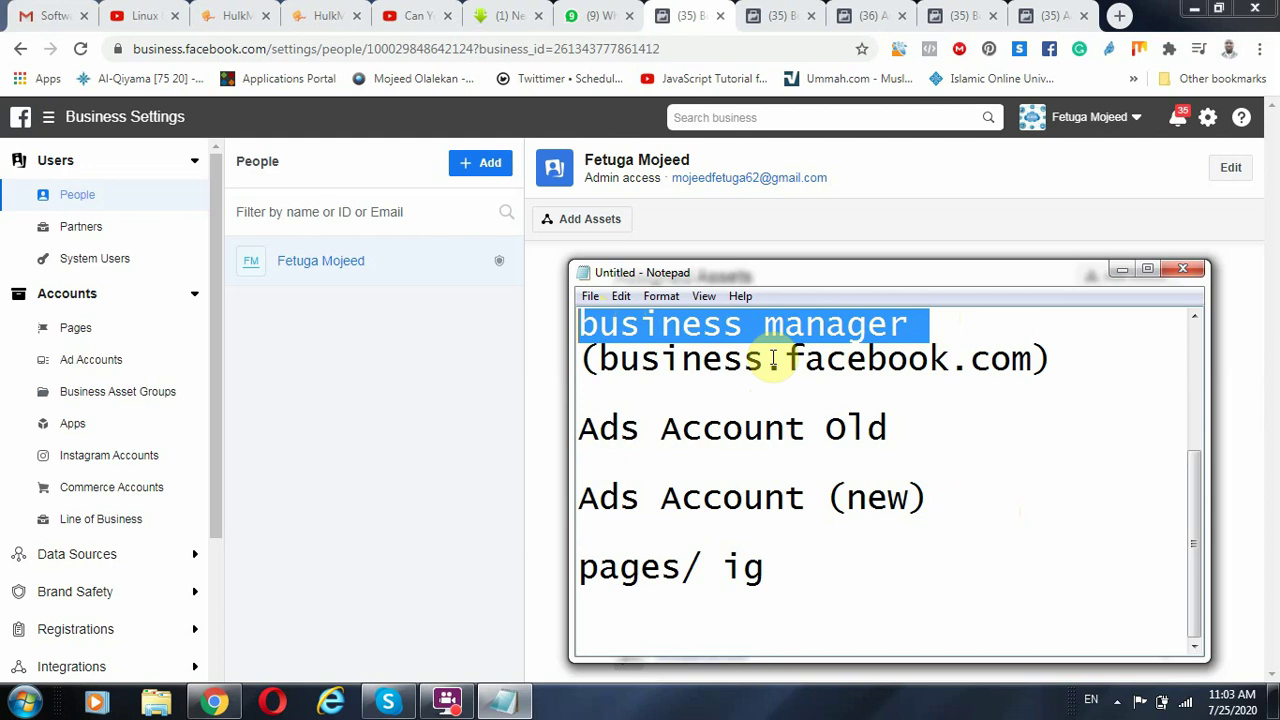
Load business.facebook.com in the browser tab holding the ad set creation page, leaving that page without saving.
left_click(1050, 14)
left_click(780, 46)
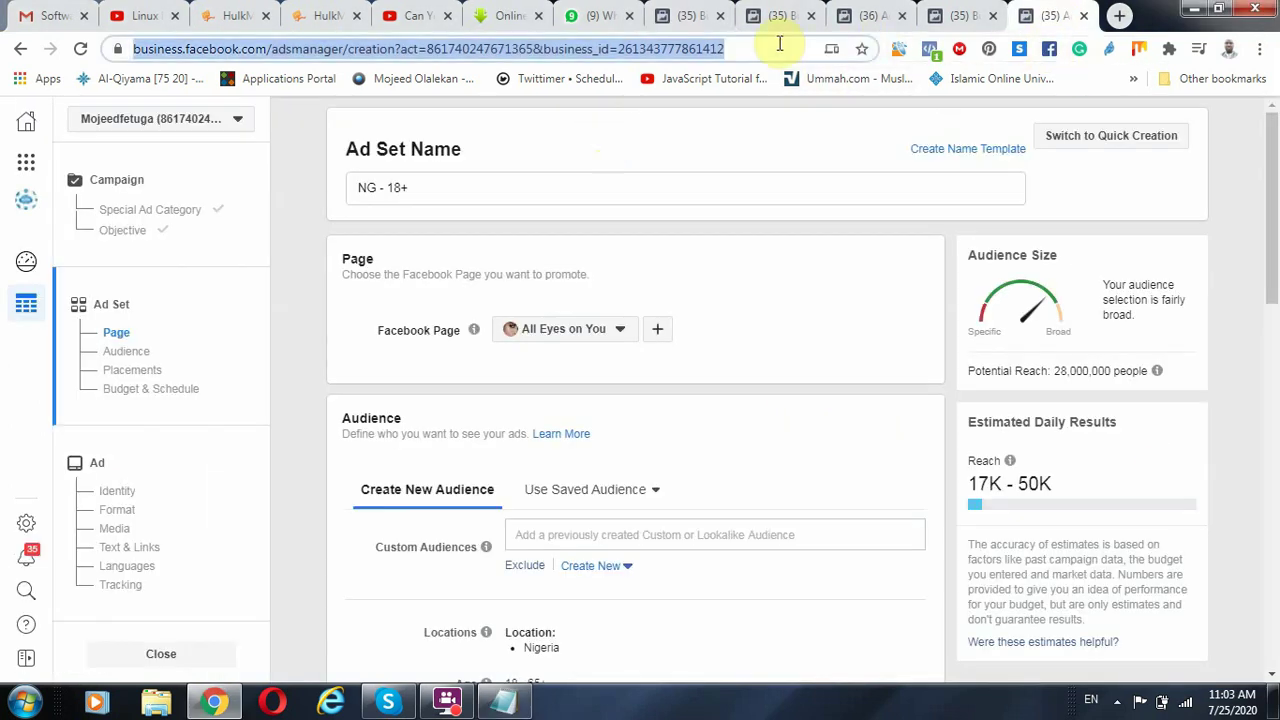
type("bu")
key("Return")
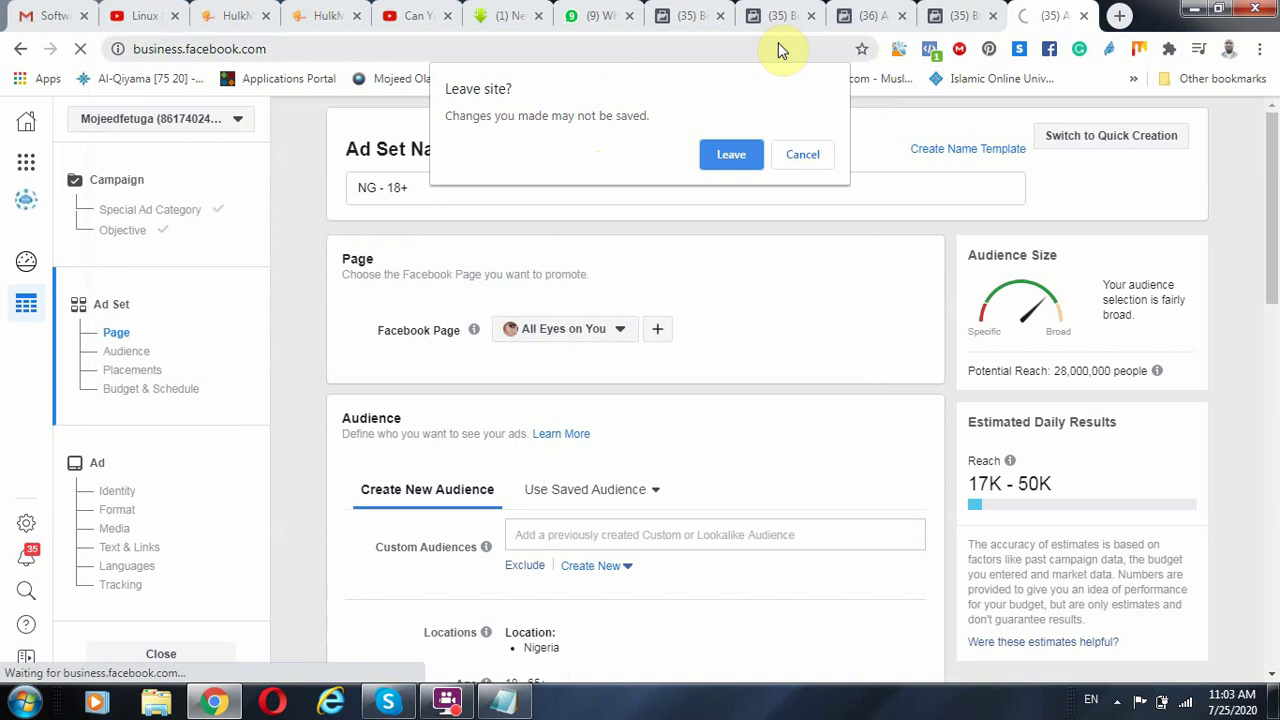
left_click(732, 157)
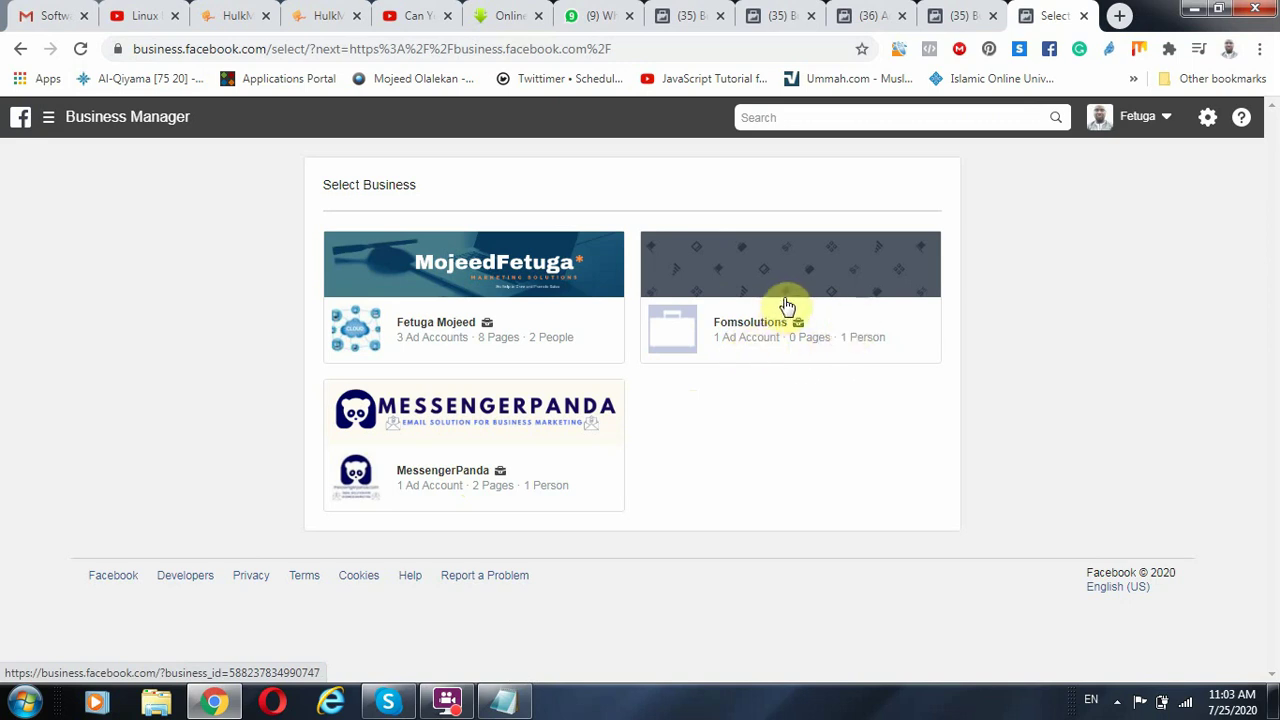
Go back to the Business Settings page, highlight the note's text from "business manager" up to its heading, and return to the browser.
left_click(683, 14)
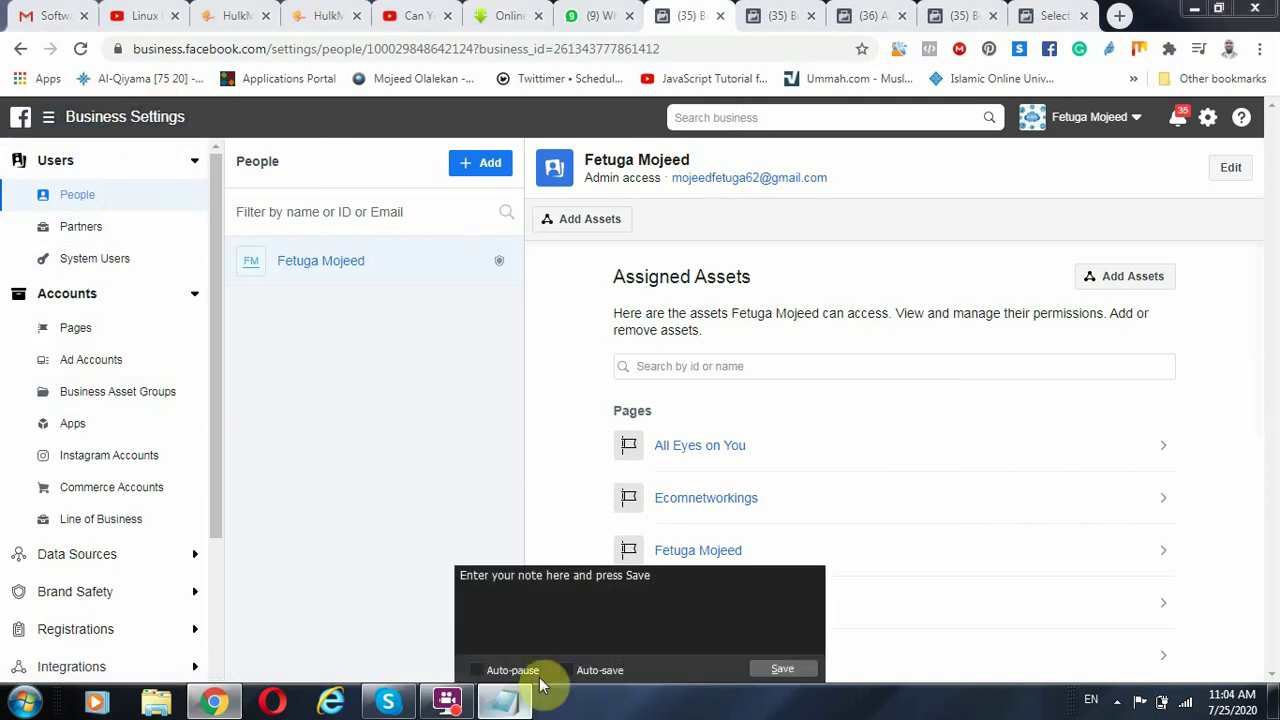
left_click(503, 703)
left_click(853, 330)
left_click_drag(943, 334, 571, 334)
left_click_drag(598, 428, 877, 529)
left_click_drag(967, 315, 495, 304)
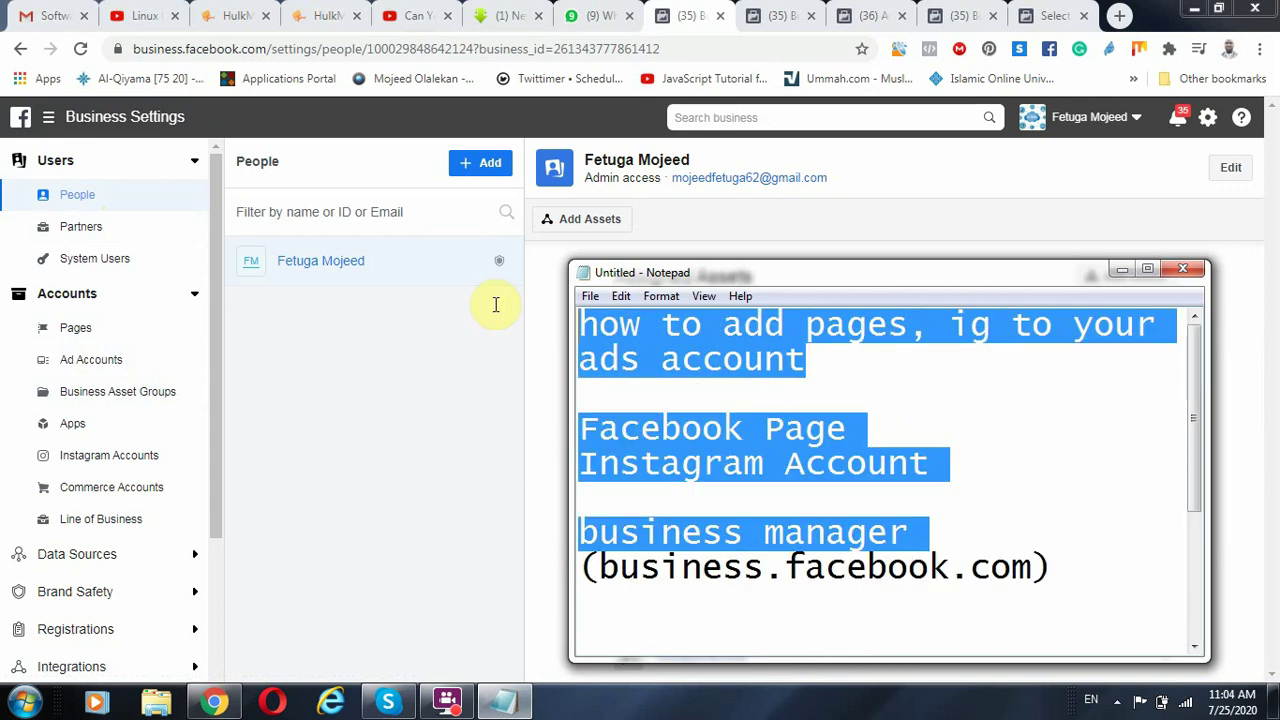
left_click(418, 410)
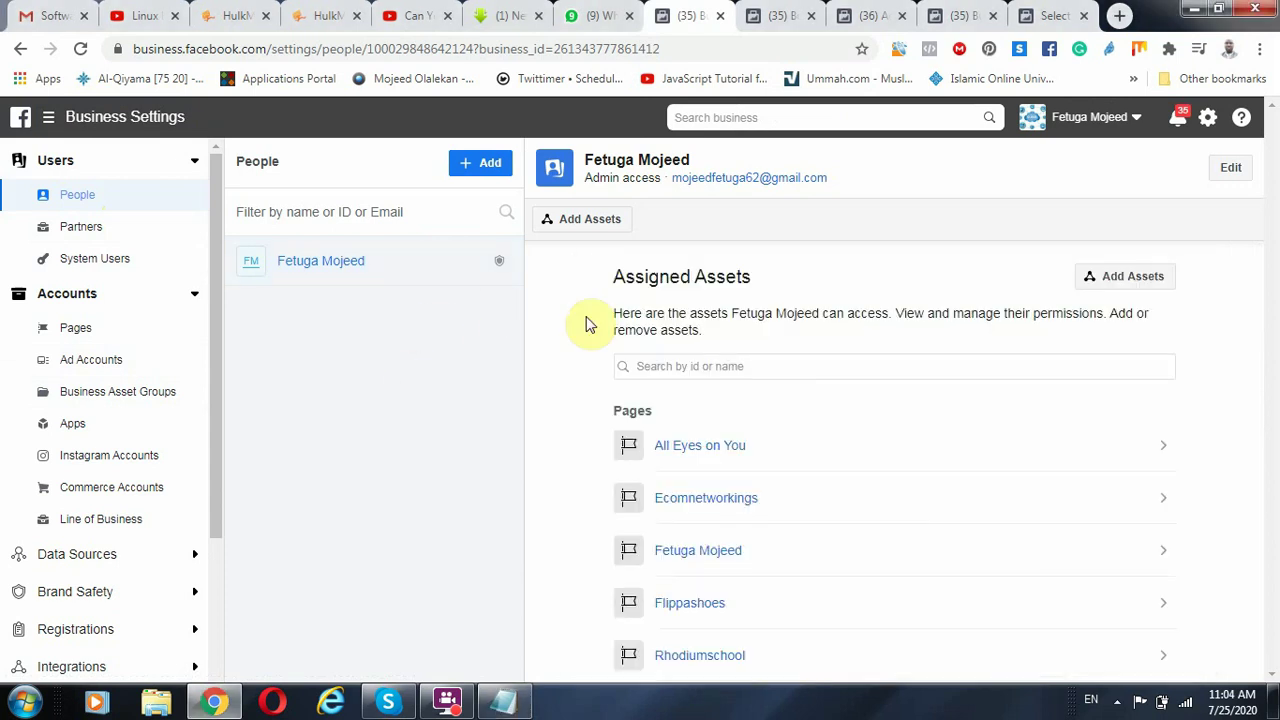
From the Select Business page, choose the business with 3 ad accounts and 8 pages and open its Business Settings.
left_click(1030, 18)
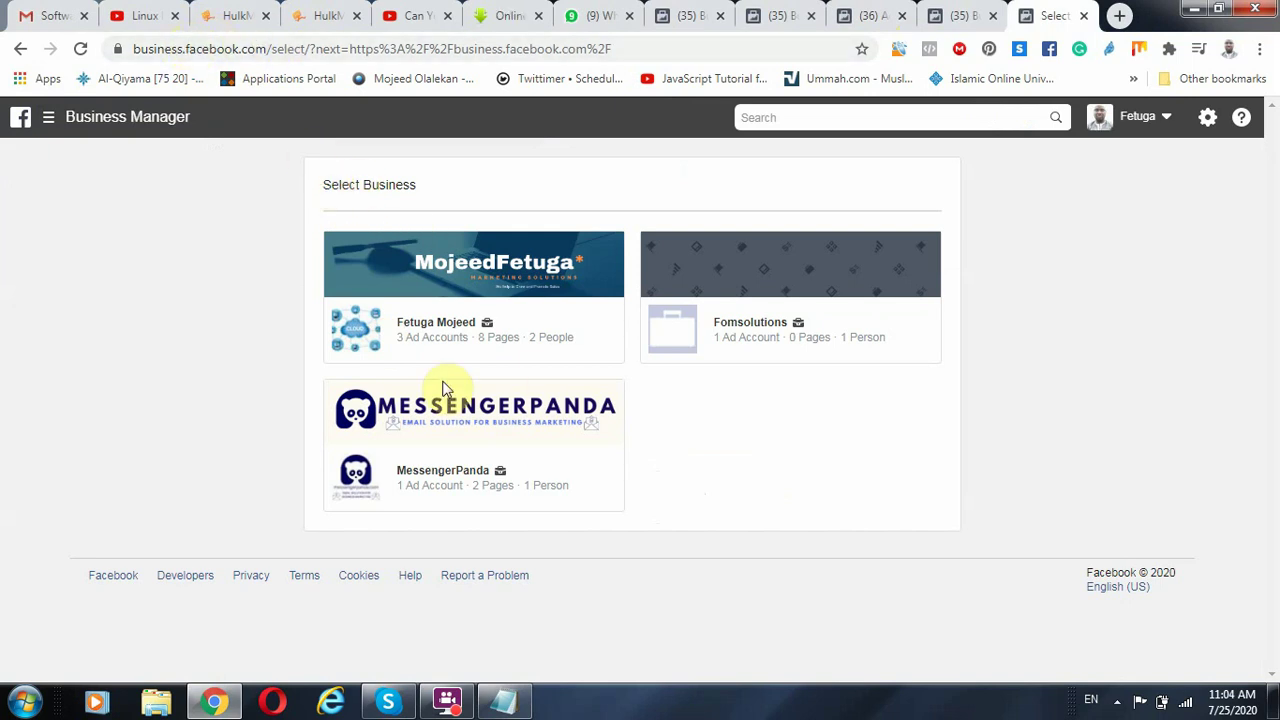
left_click(430, 330)
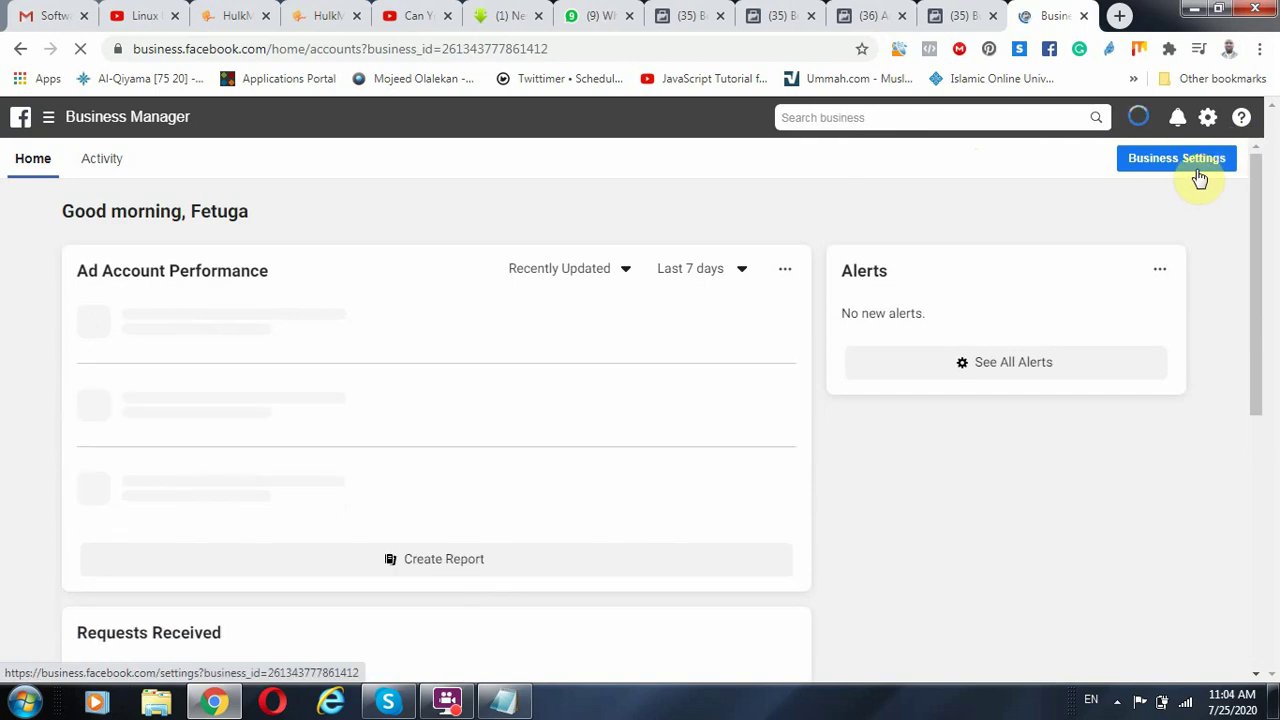
left_click(1210, 165)
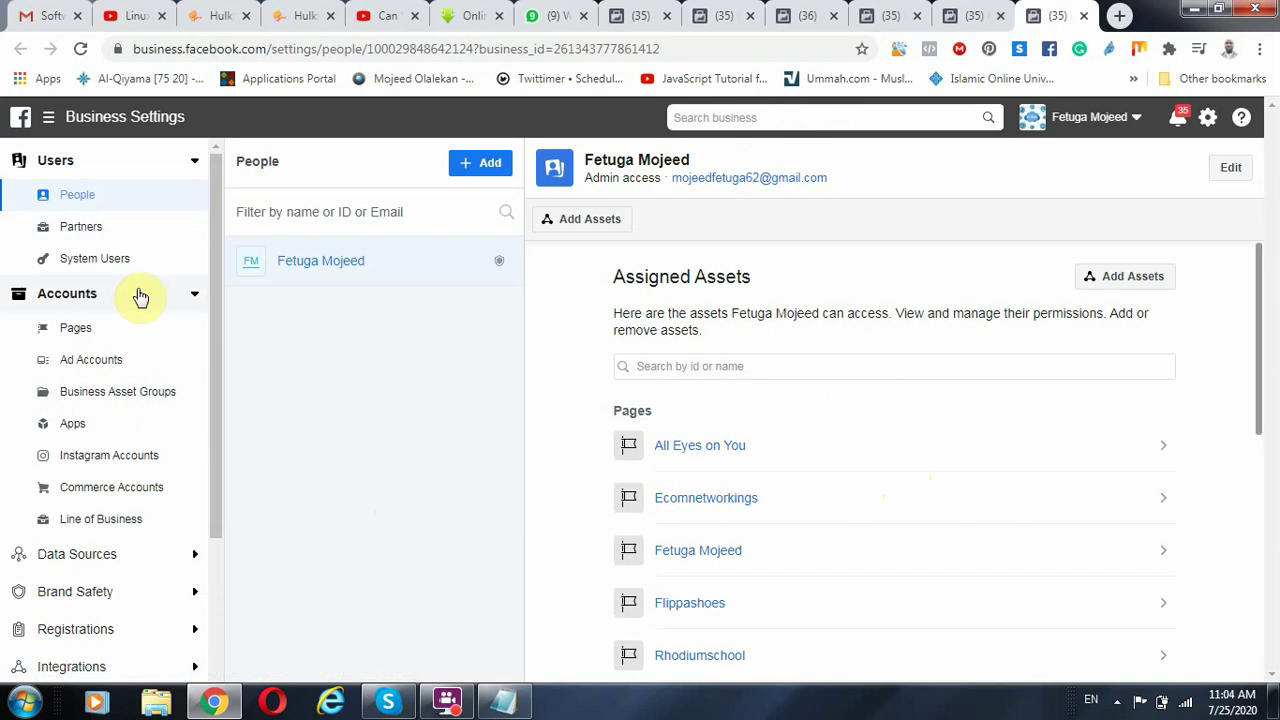
Open the business's Pages and review the options for adding a page.
left_click(76, 330)
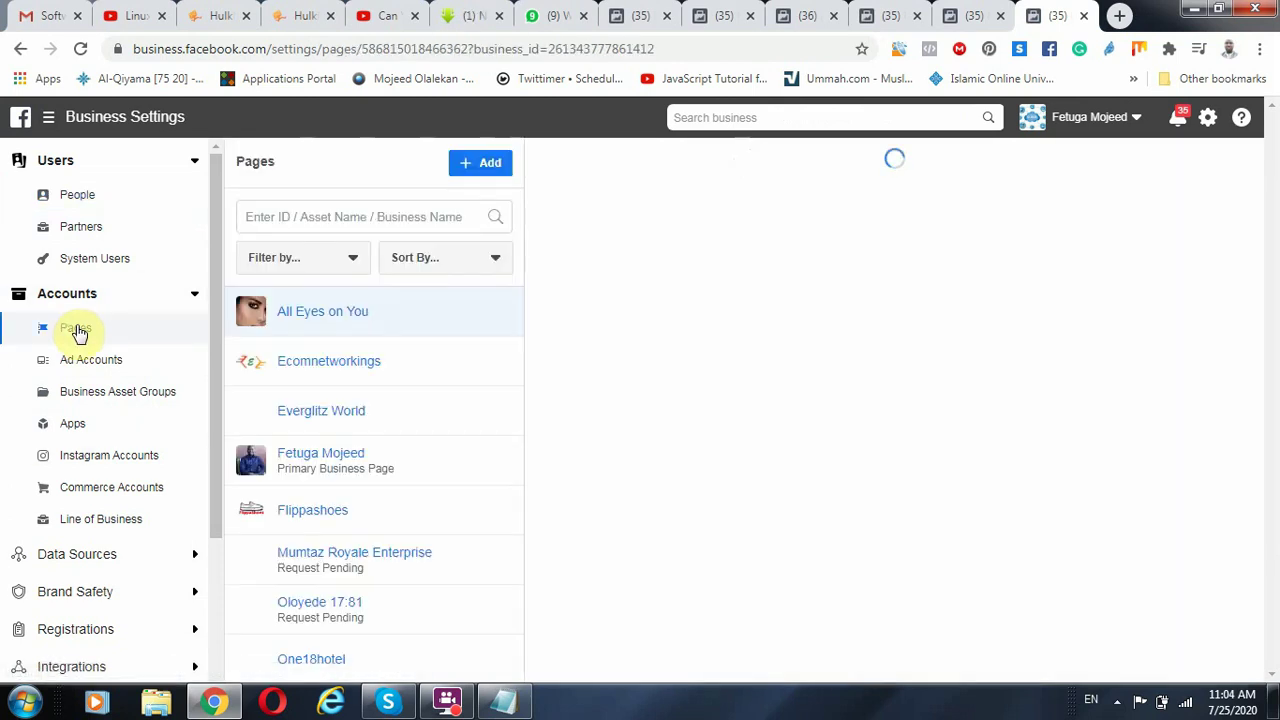
left_click(471, 167)
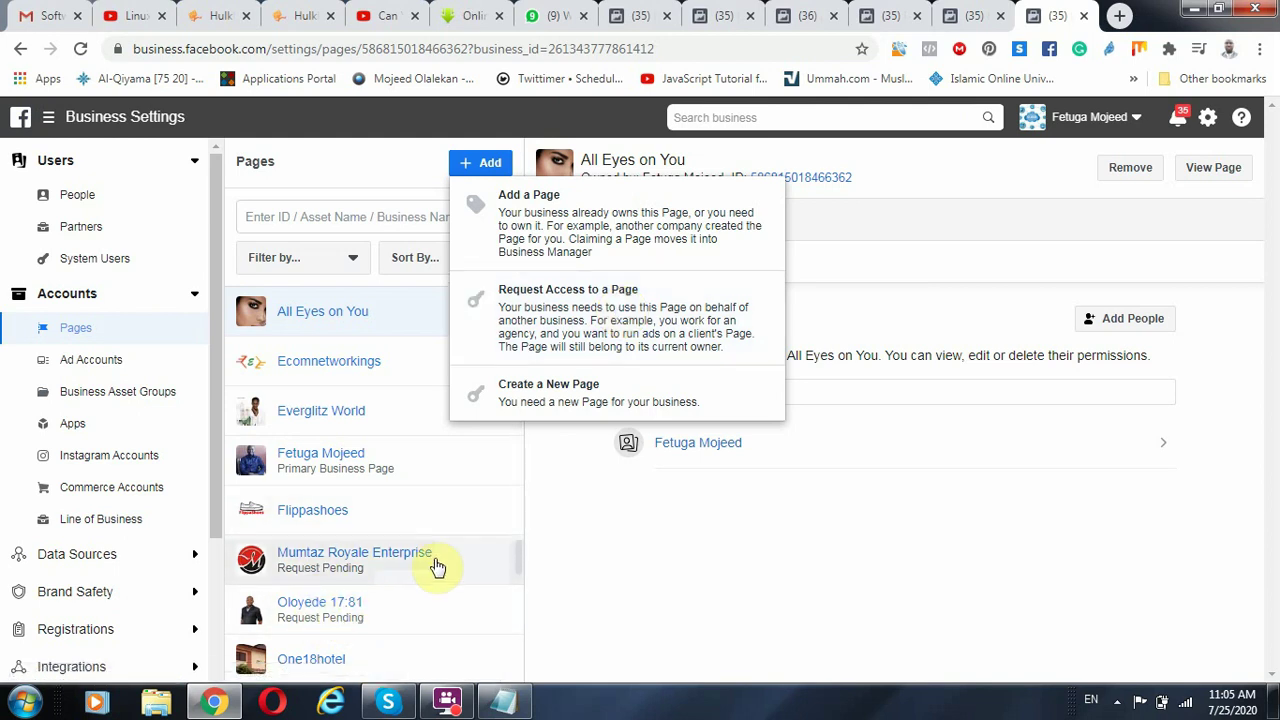
left_click(371, 180)
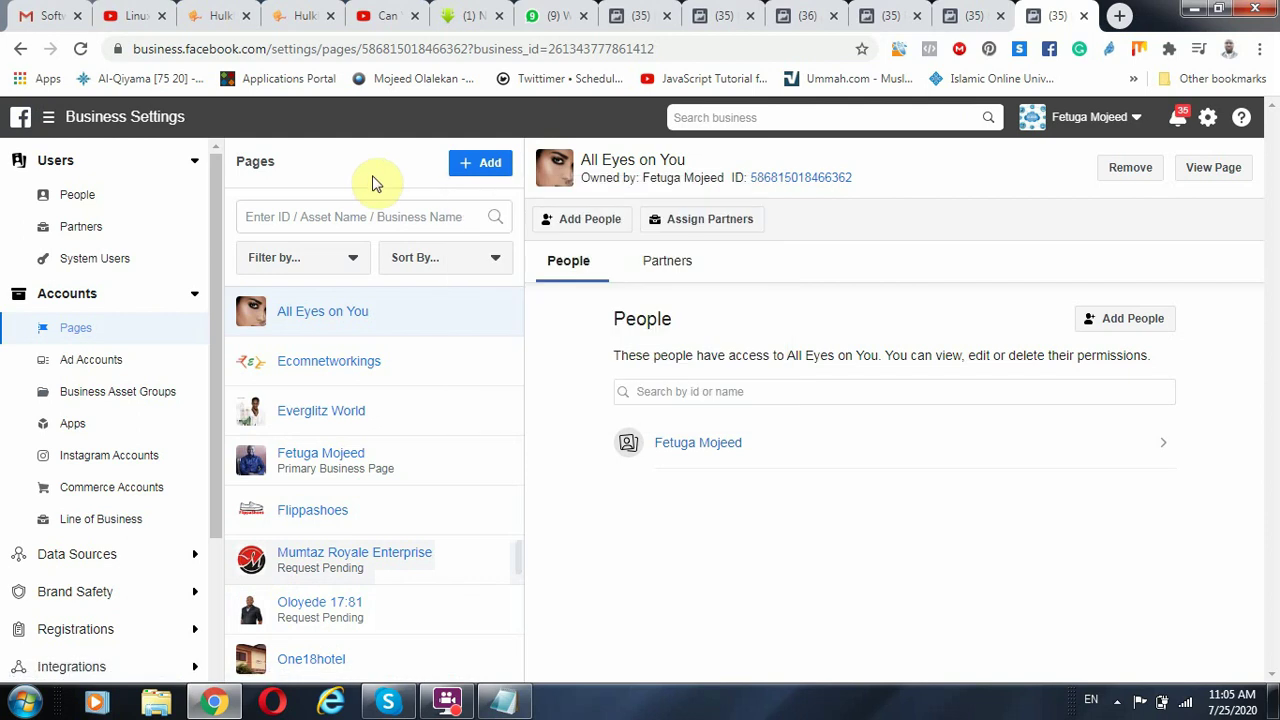
Start adding an owned Facebook Page, searching for "clarus" and choosing Clarus Resource Limited.
left_click(473, 163)
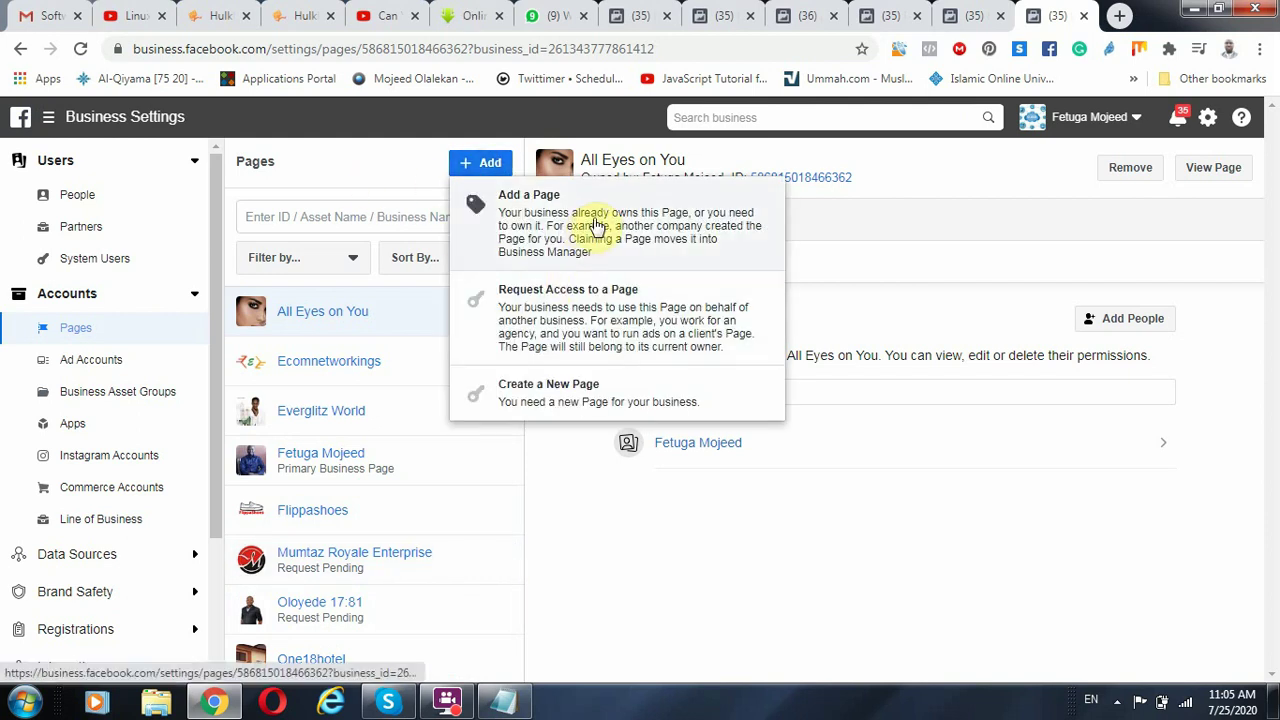
left_click(597, 226)
left_click(545, 435)
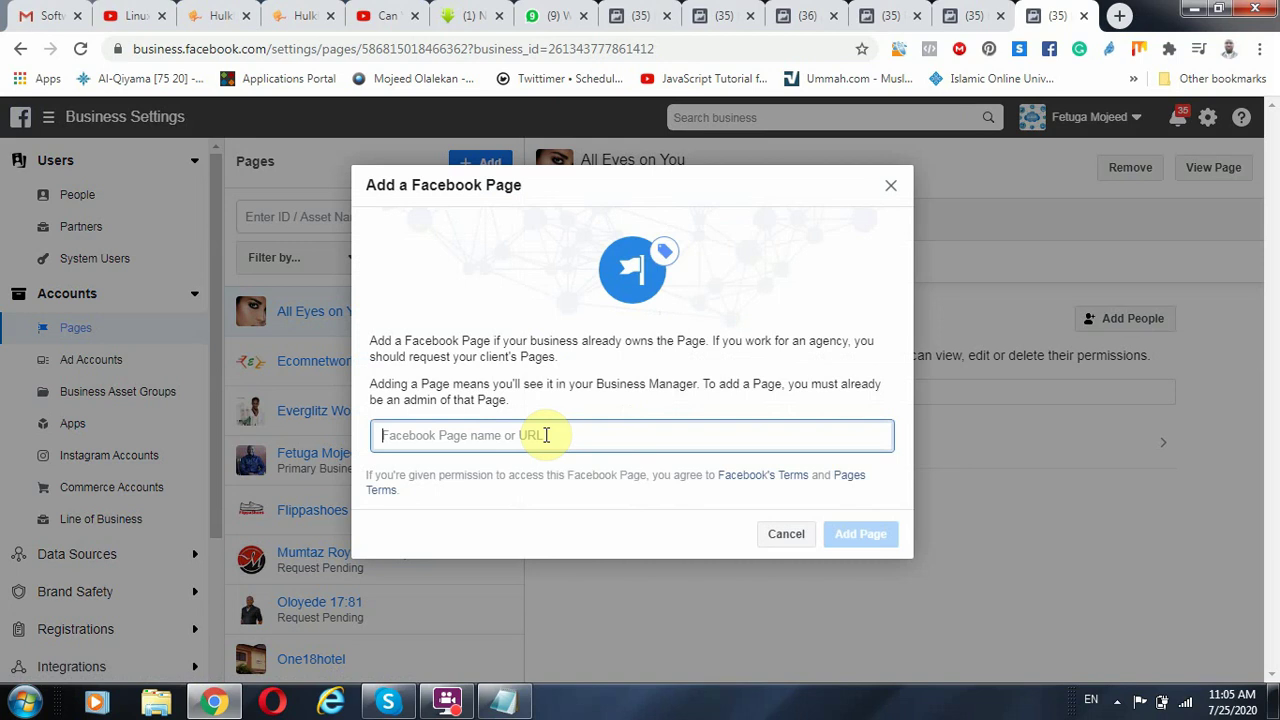
type("clarus")
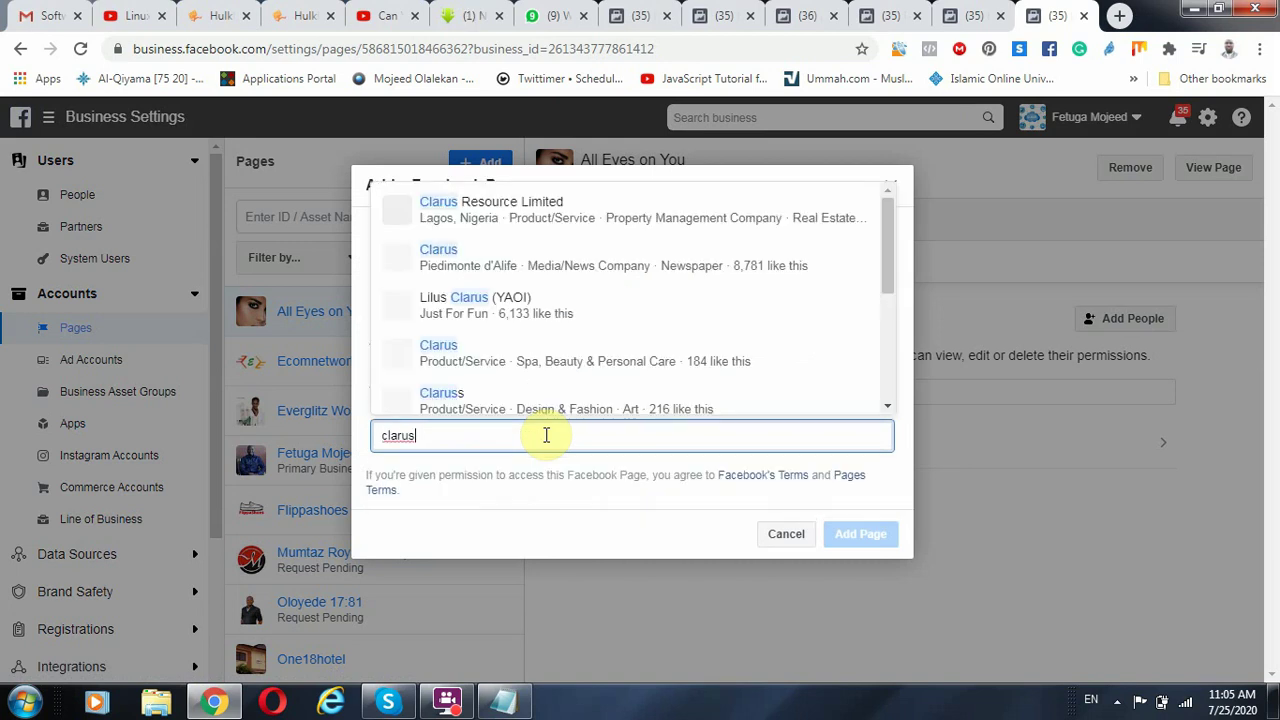
left_click(488, 207)
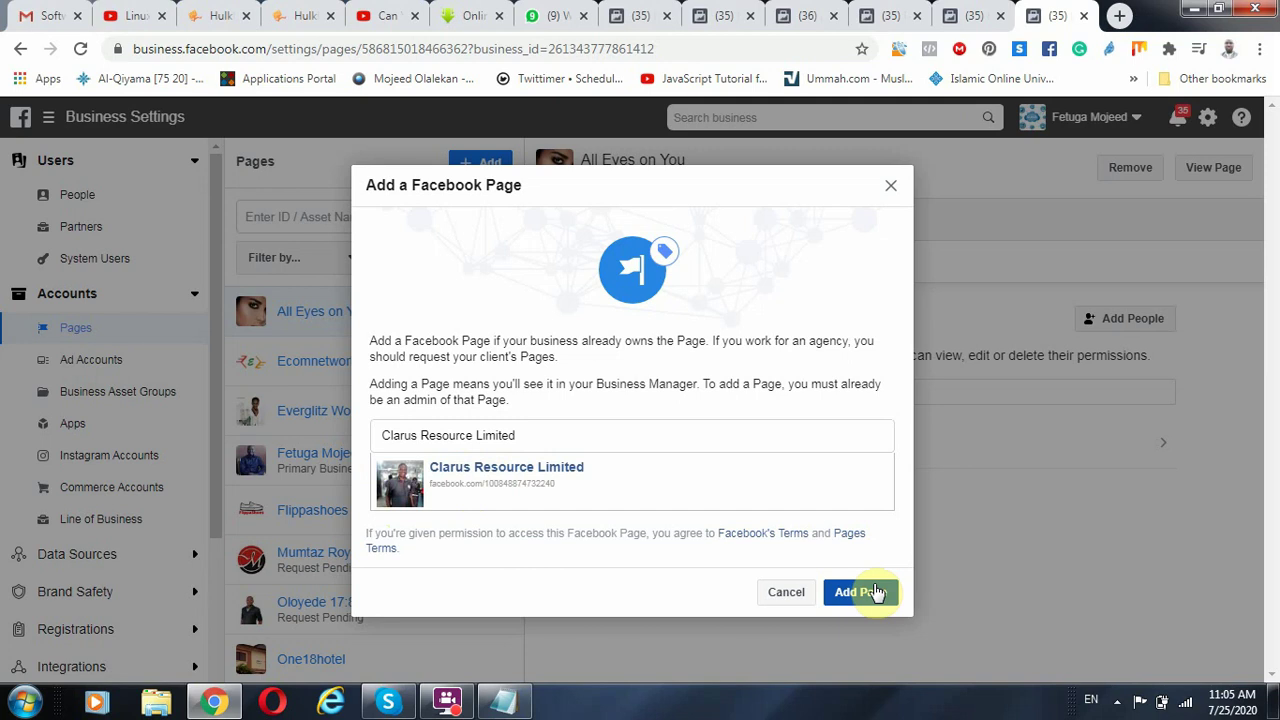
Highlight "business manager" and both Ads Account lines in the note, and close the Add a Facebook Page dialog without adding the page.
left_click(503, 701)
left_click(846, 408)
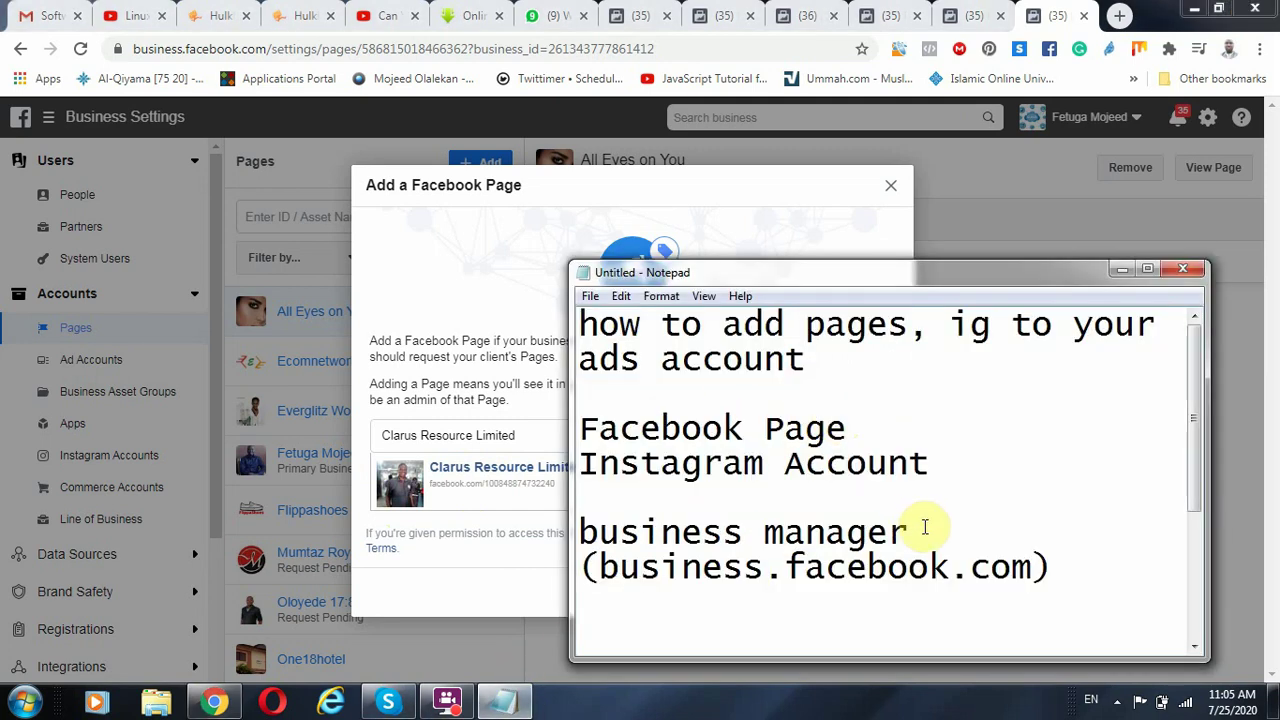
left_click_drag(925, 533, 580, 533)
scroll(866, 492, "down", 1)
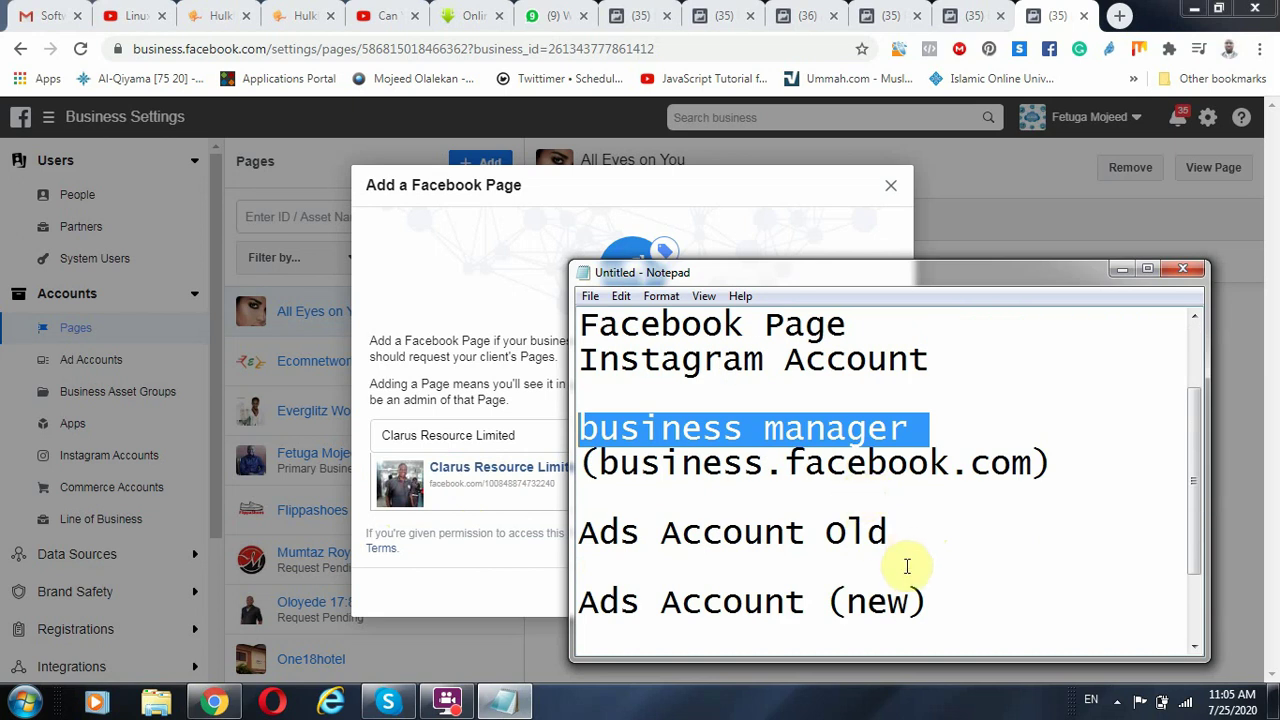
left_click_drag(929, 604, 588, 521)
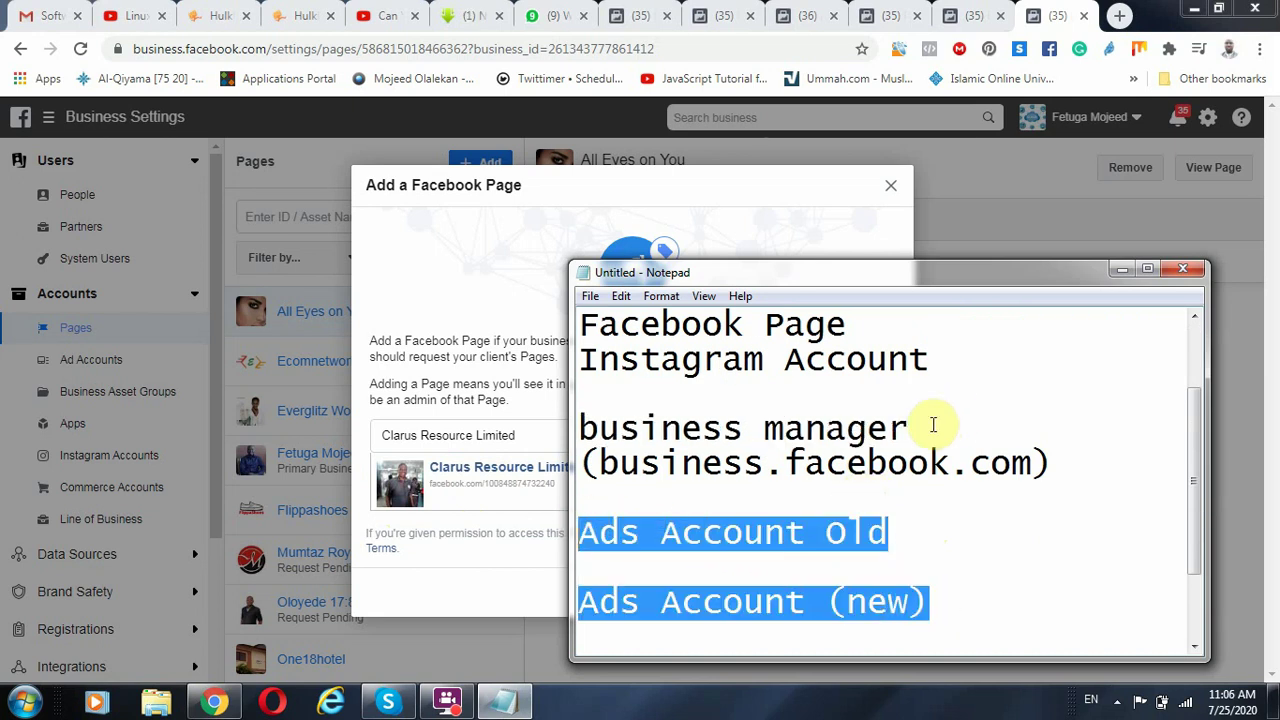
left_click(884, 224)
left_click(891, 189)
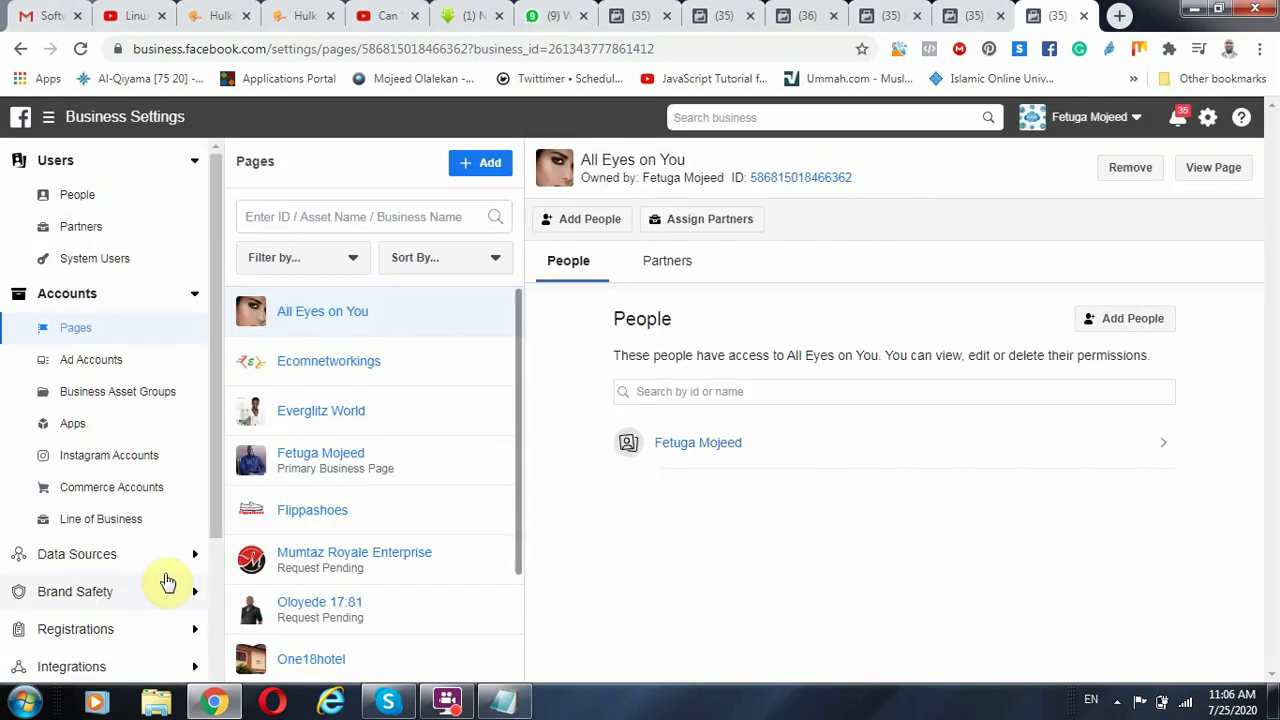
Open Instagram Accounts, bring up the Instagram login for connecting an account, and close it without connecting one.
left_click(124, 462)
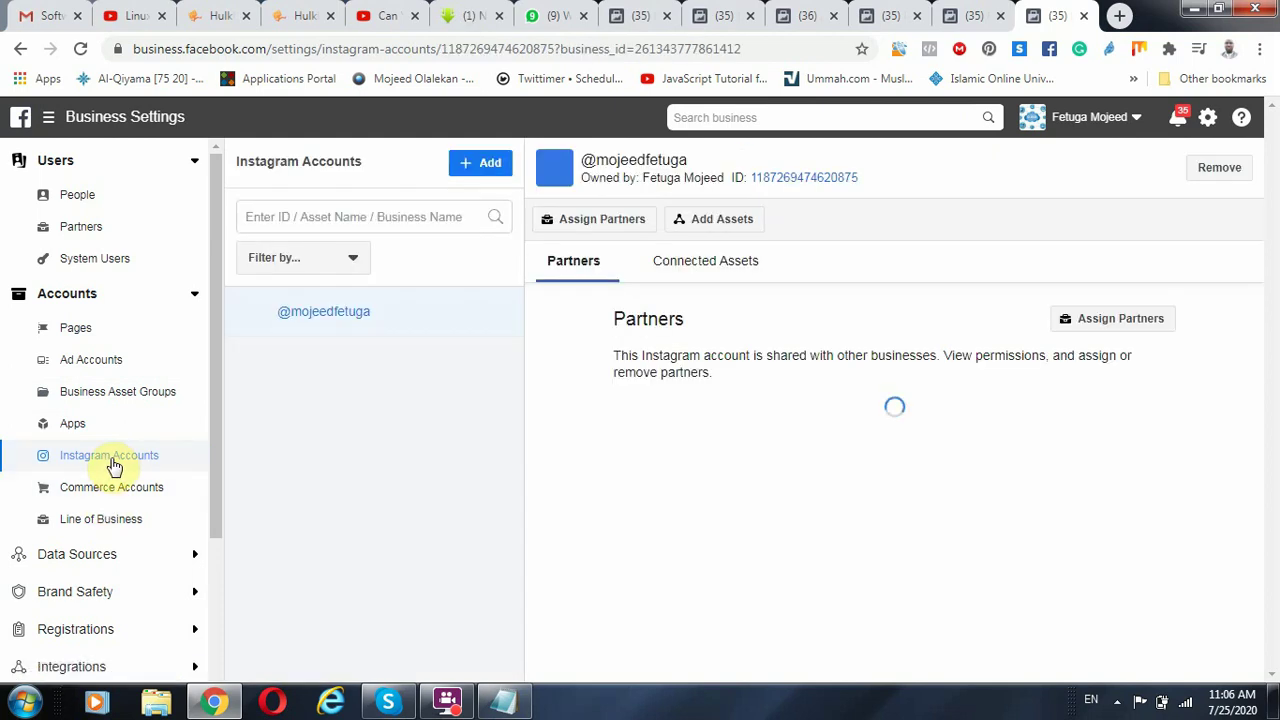
left_click(498, 168)
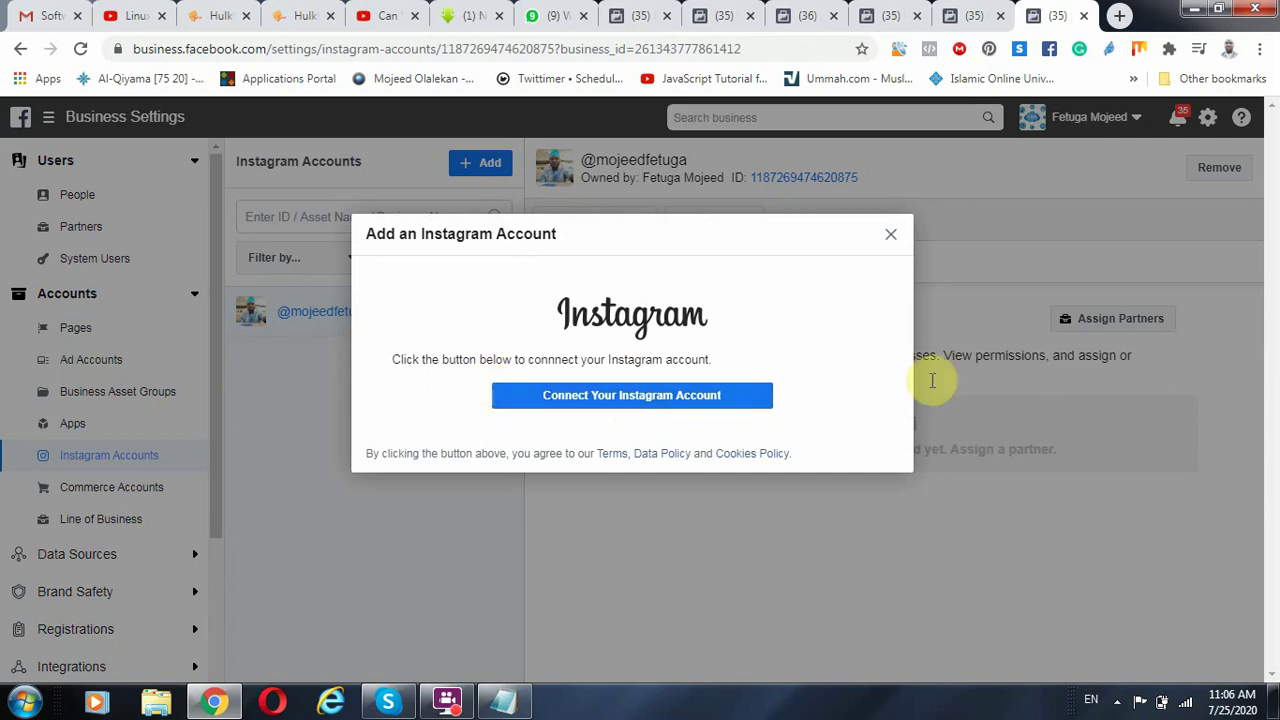
left_click(604, 397)
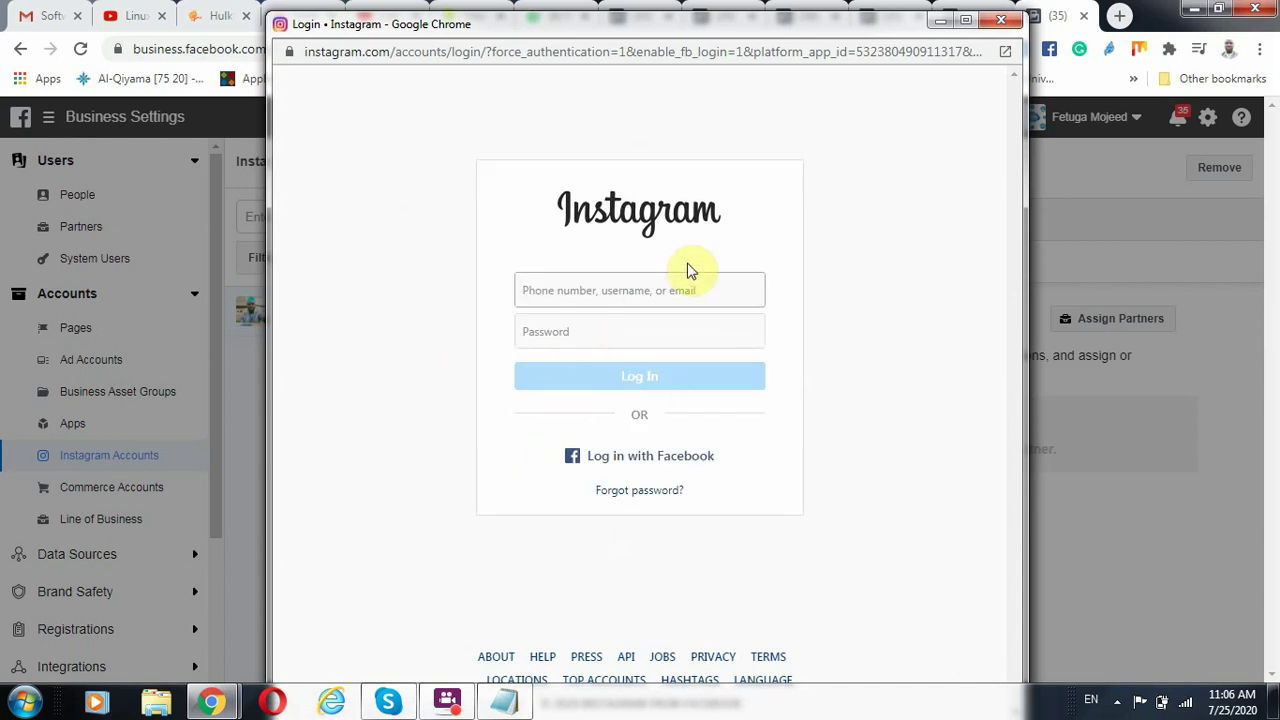
left_click(1000, 20)
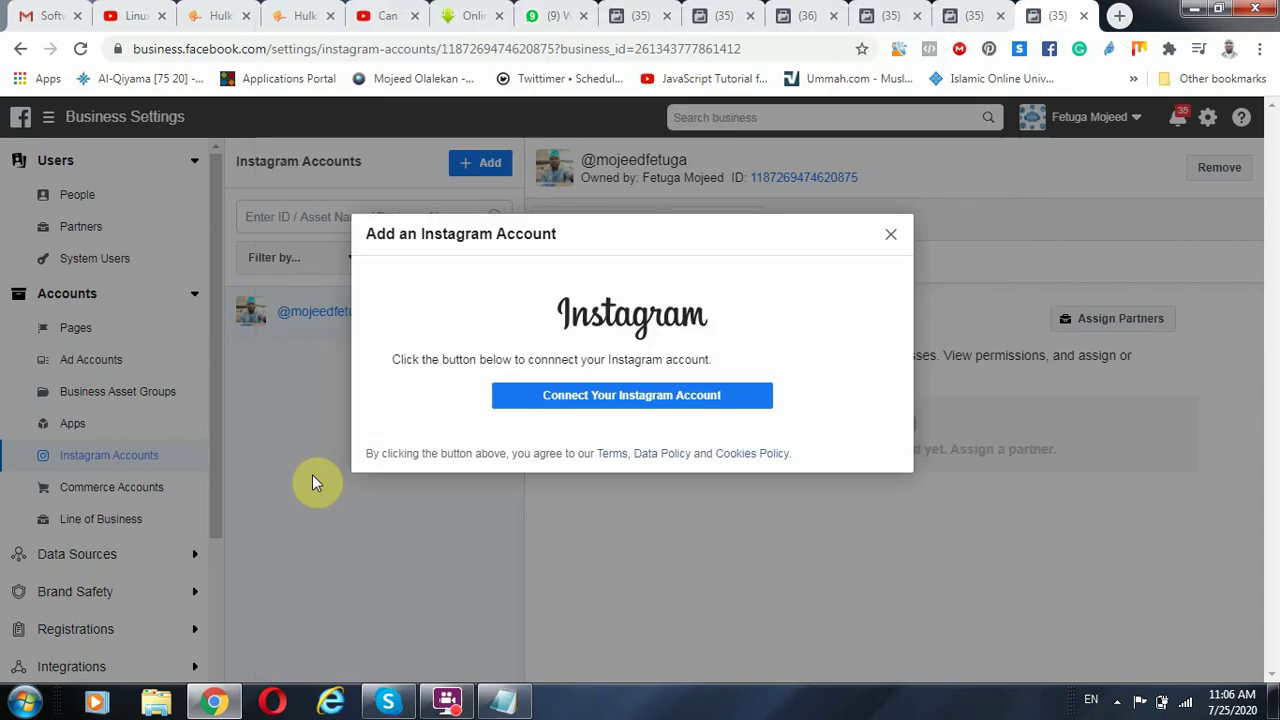
left_click(891, 234)
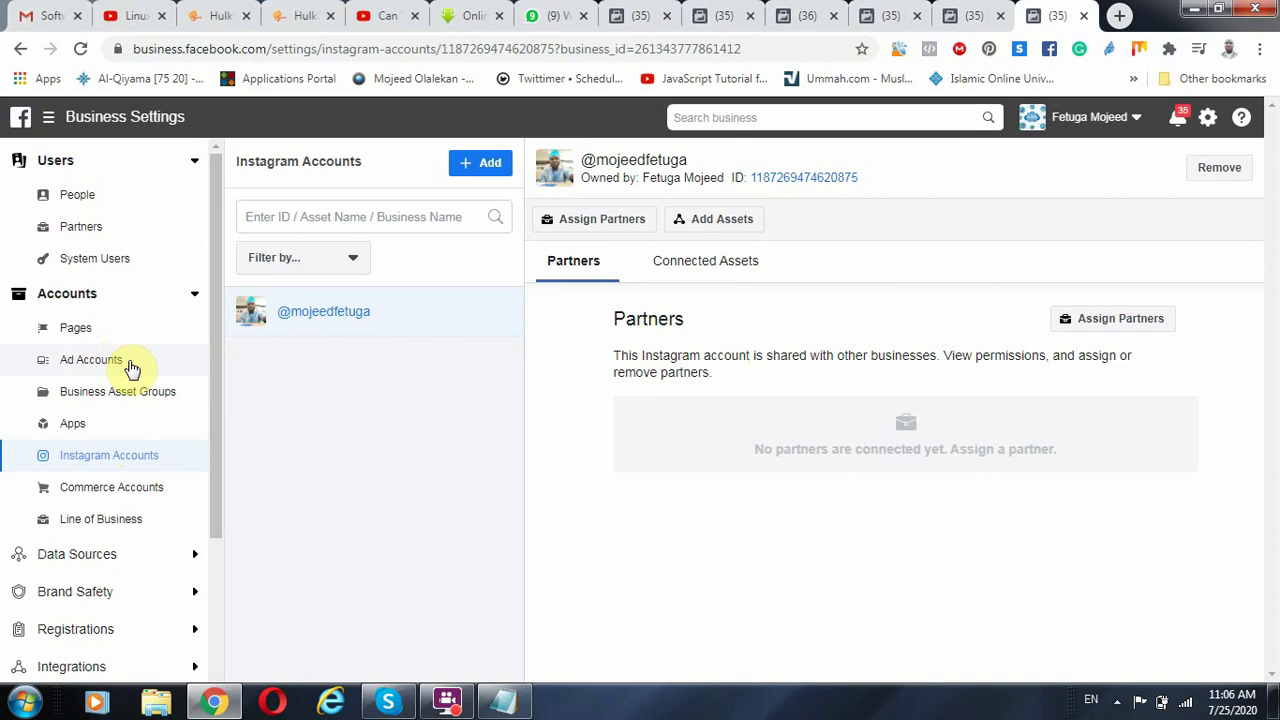
Open the business's Ad Accounts and review the options for adding an ad account.
left_click(106, 366)
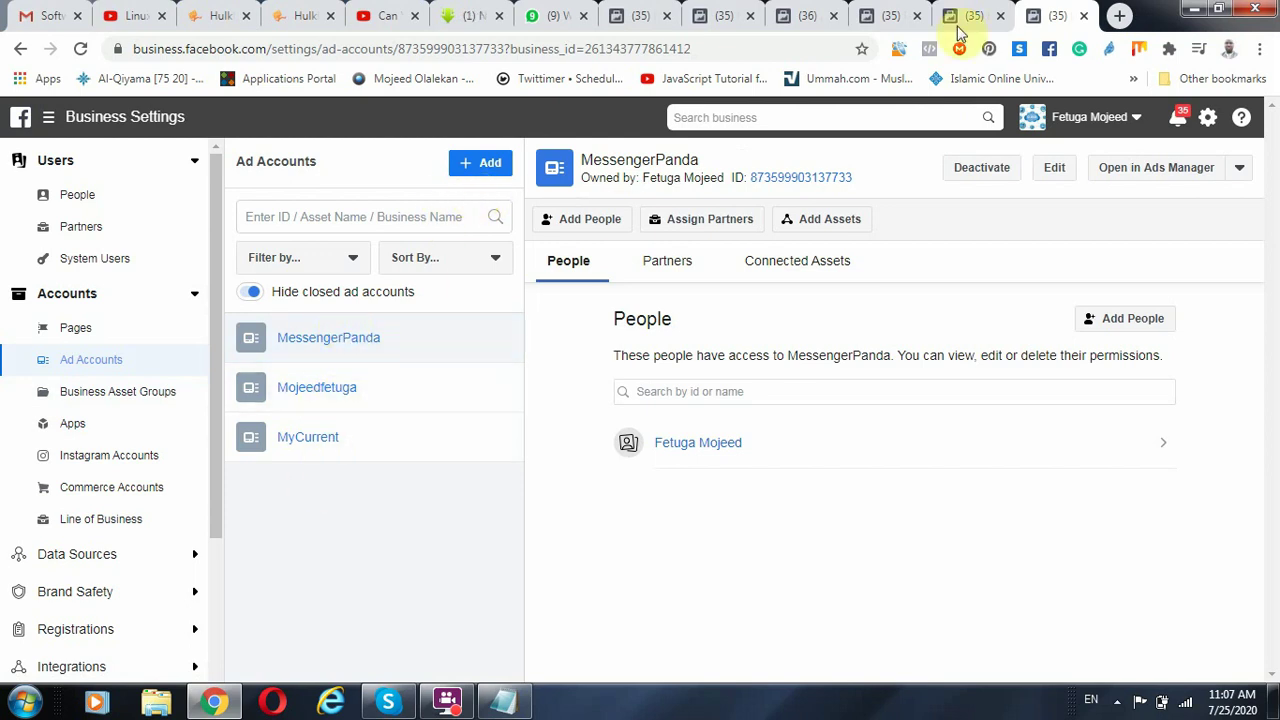
left_click(481, 161)
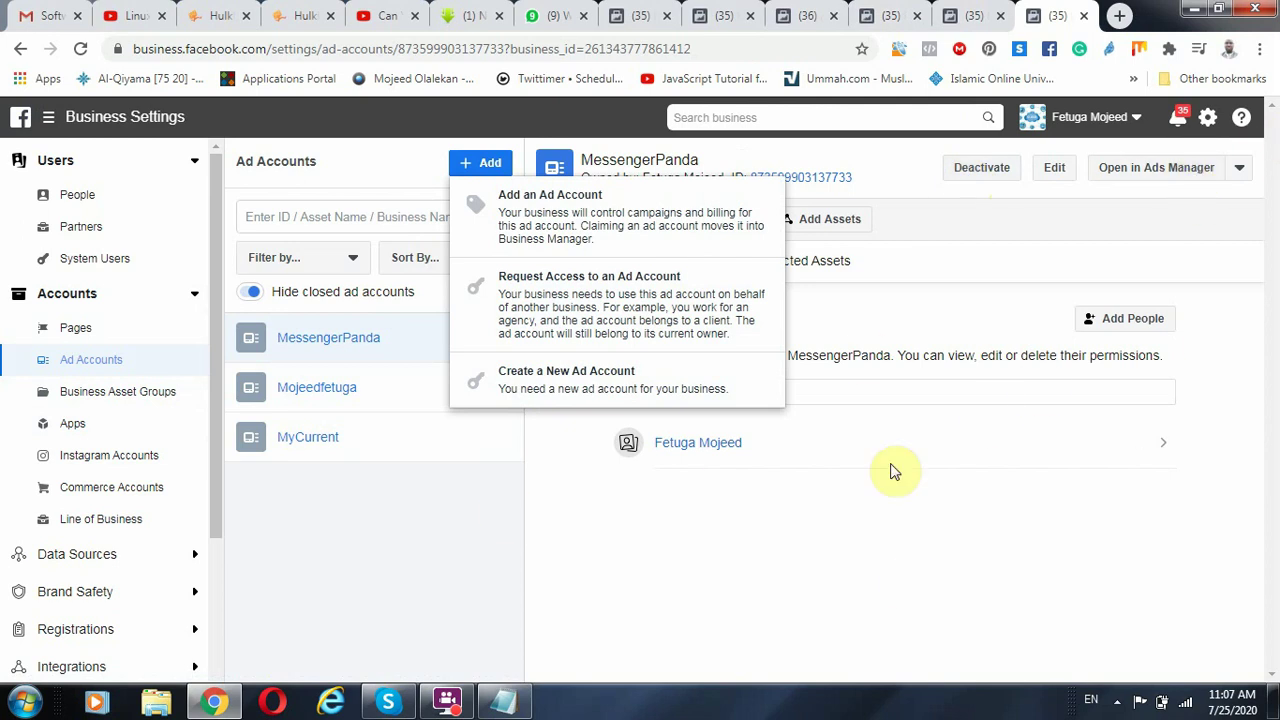
left_click(469, 563)
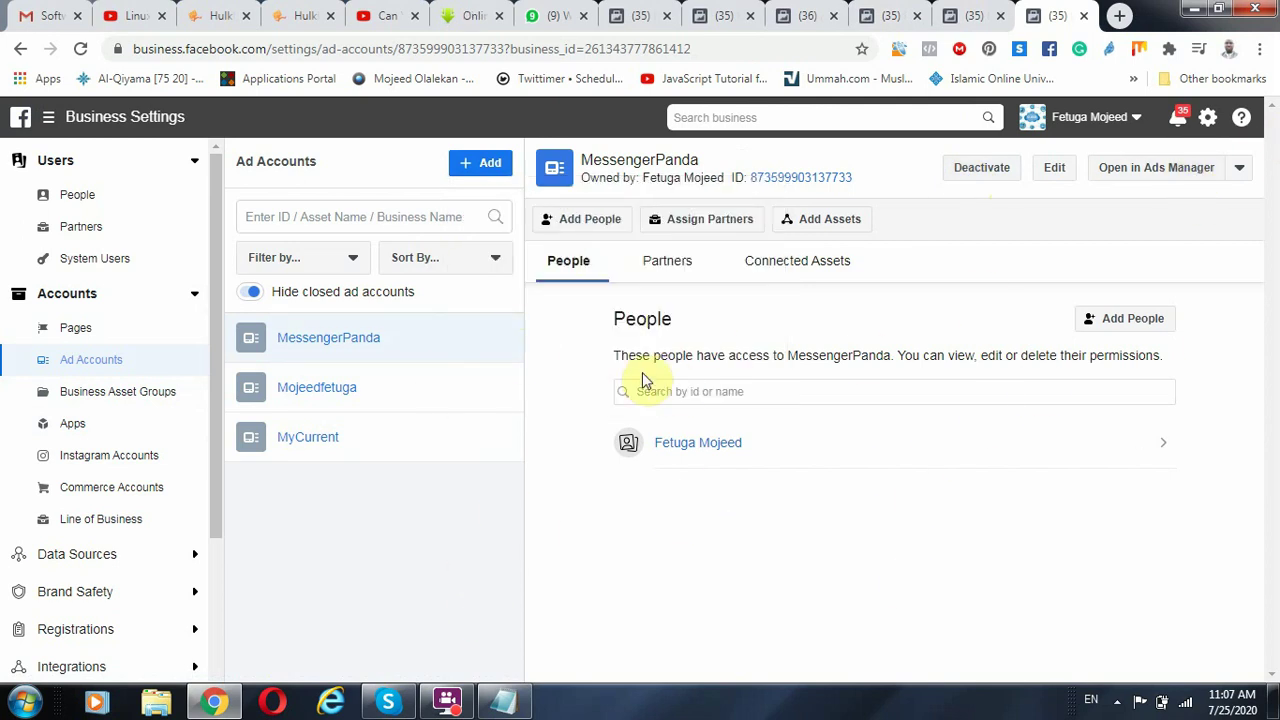
Bring up the note, delete "business manager" and undo the deletion, and highlight the old and new Ads Account lines.
left_click(503, 700)
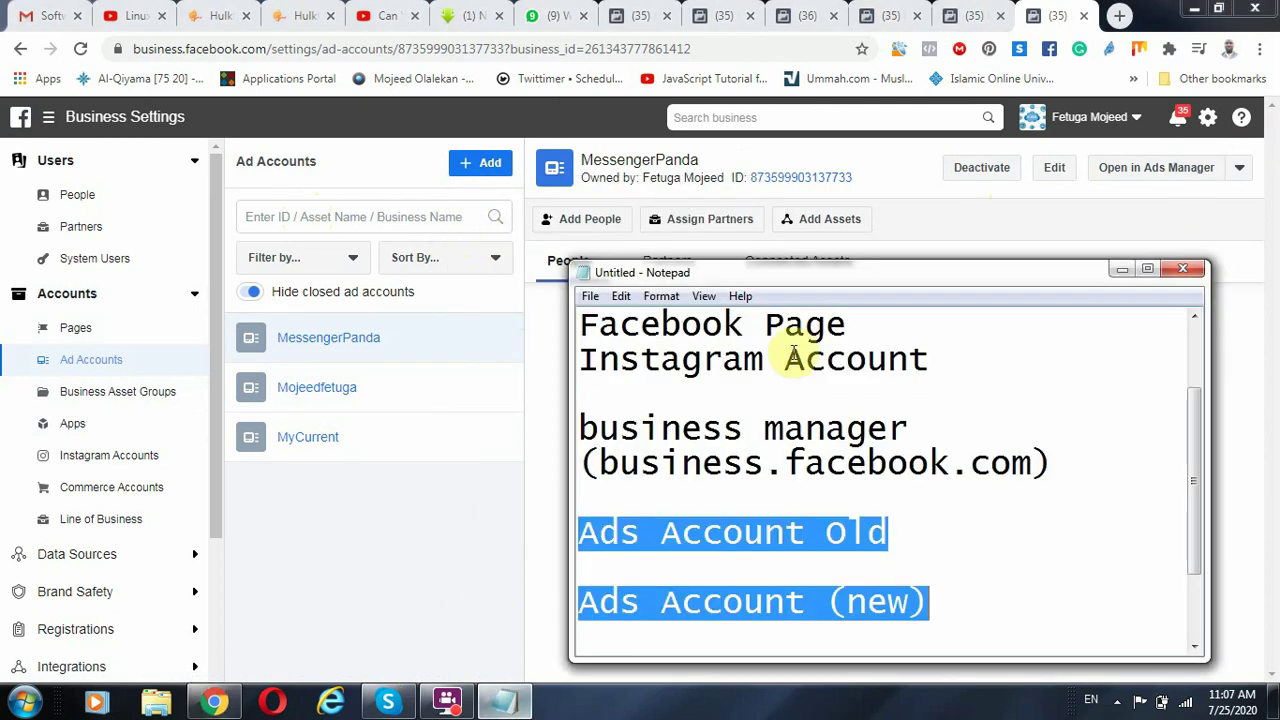
left_click_drag(891, 423, 580, 425)
key("BackSpace")
key("ctrl+z")
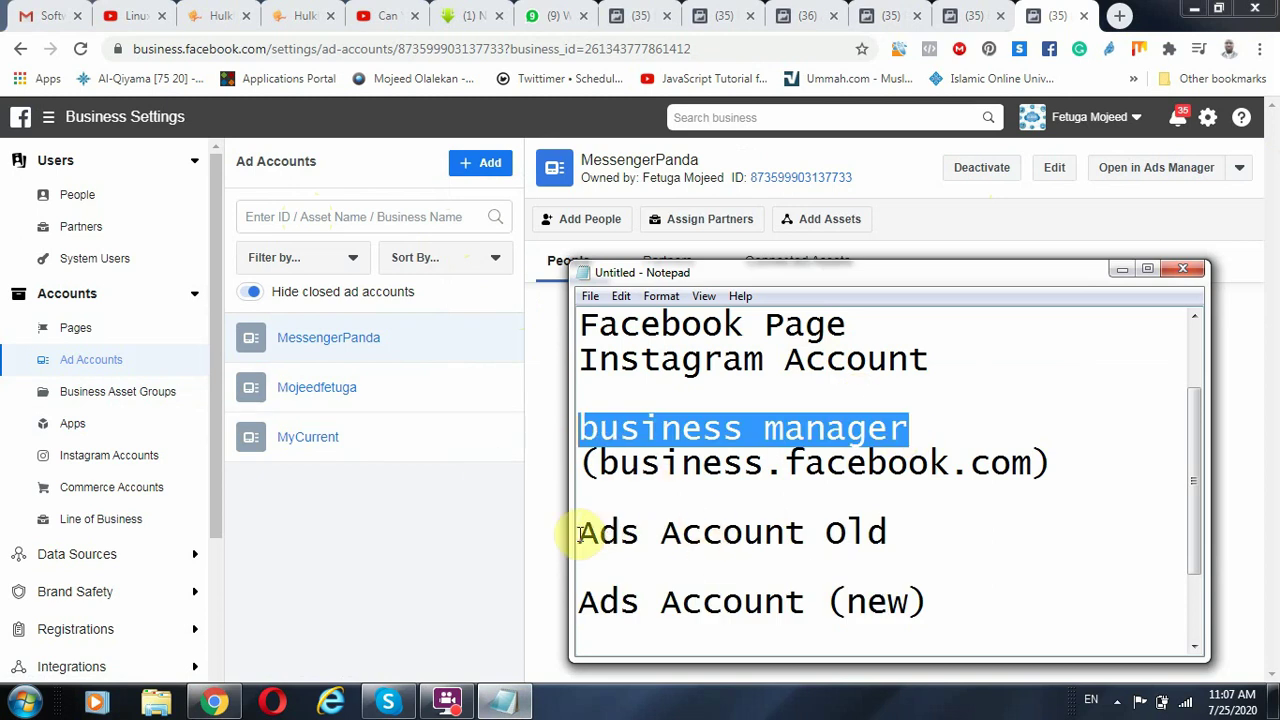
left_click_drag(580, 533, 932, 554)
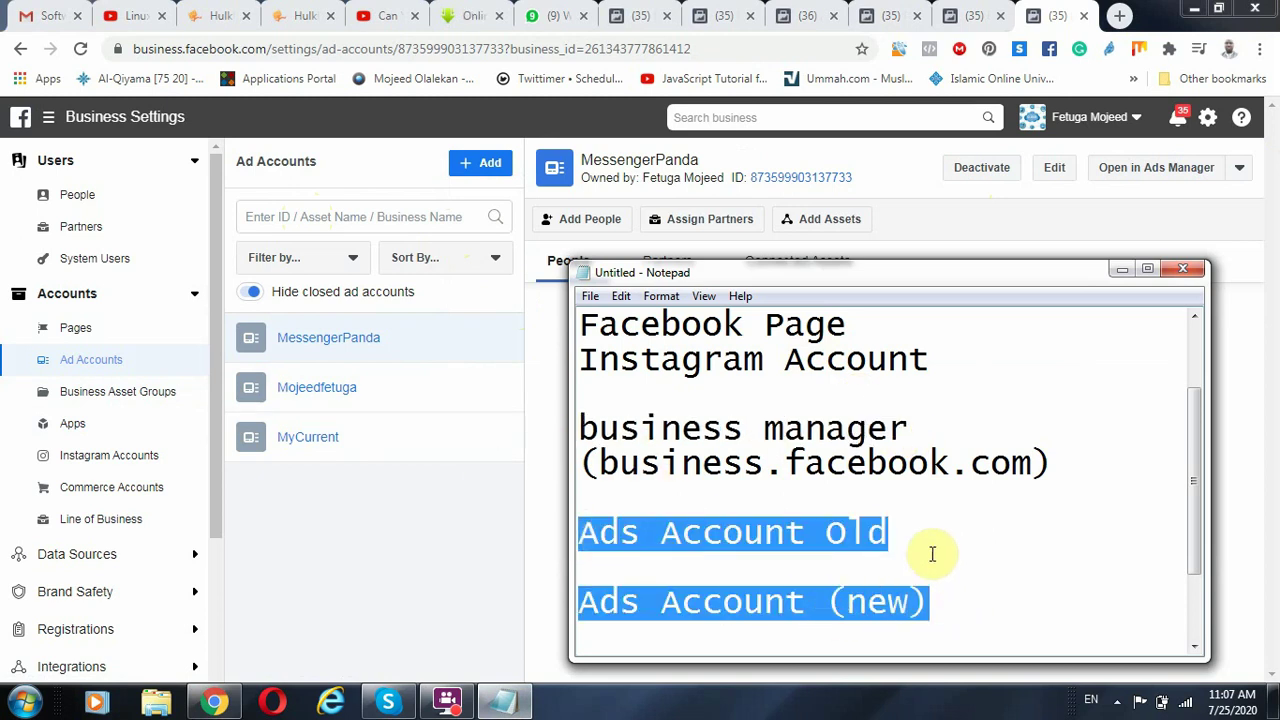
Highlight "business manager" in the note, and review the marketing objectives on the Ads Manager campaign creation page.
left_click(932, 554)
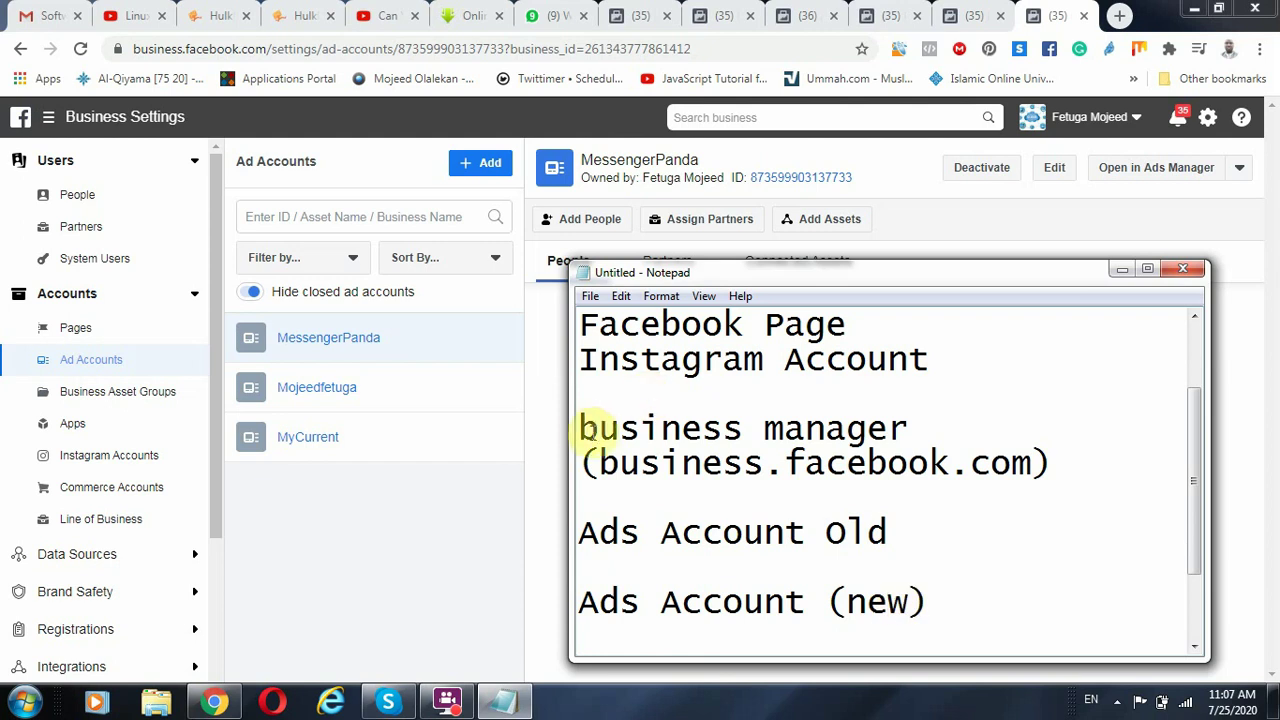
left_click_drag(582, 428, 930, 434)
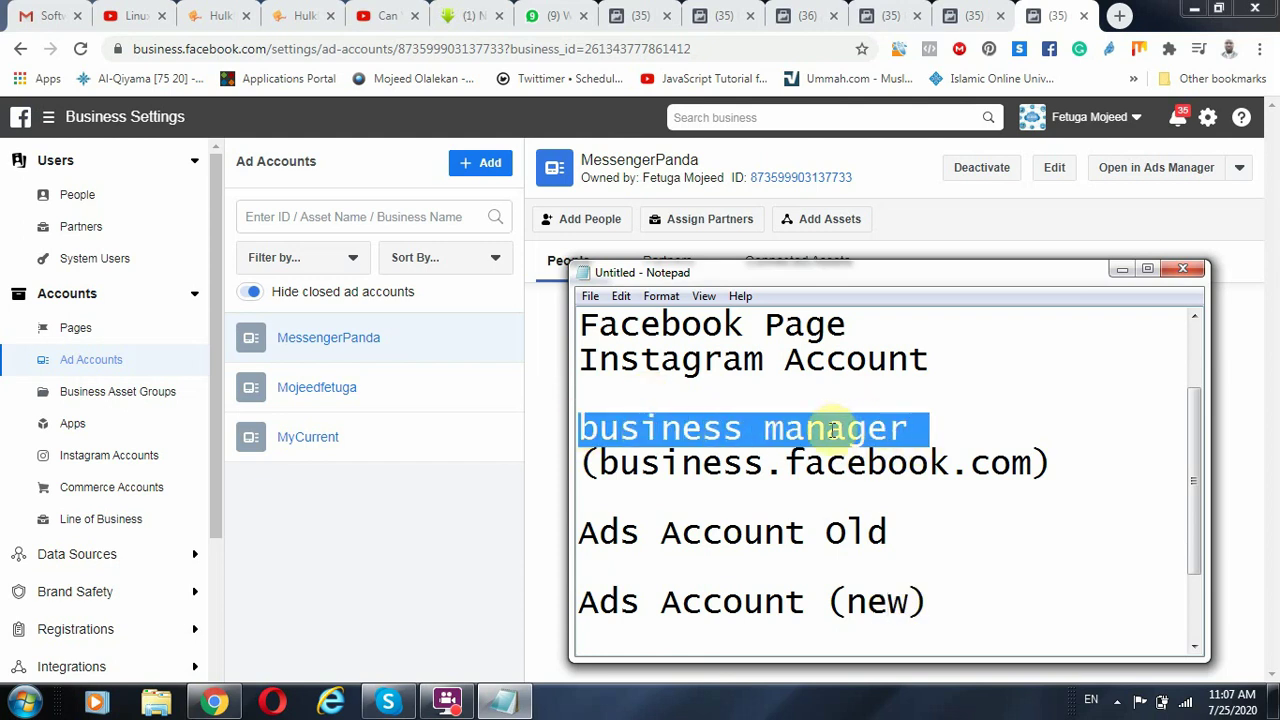
left_click(492, 568)
left_click(712, 10)
left_click(805, 15)
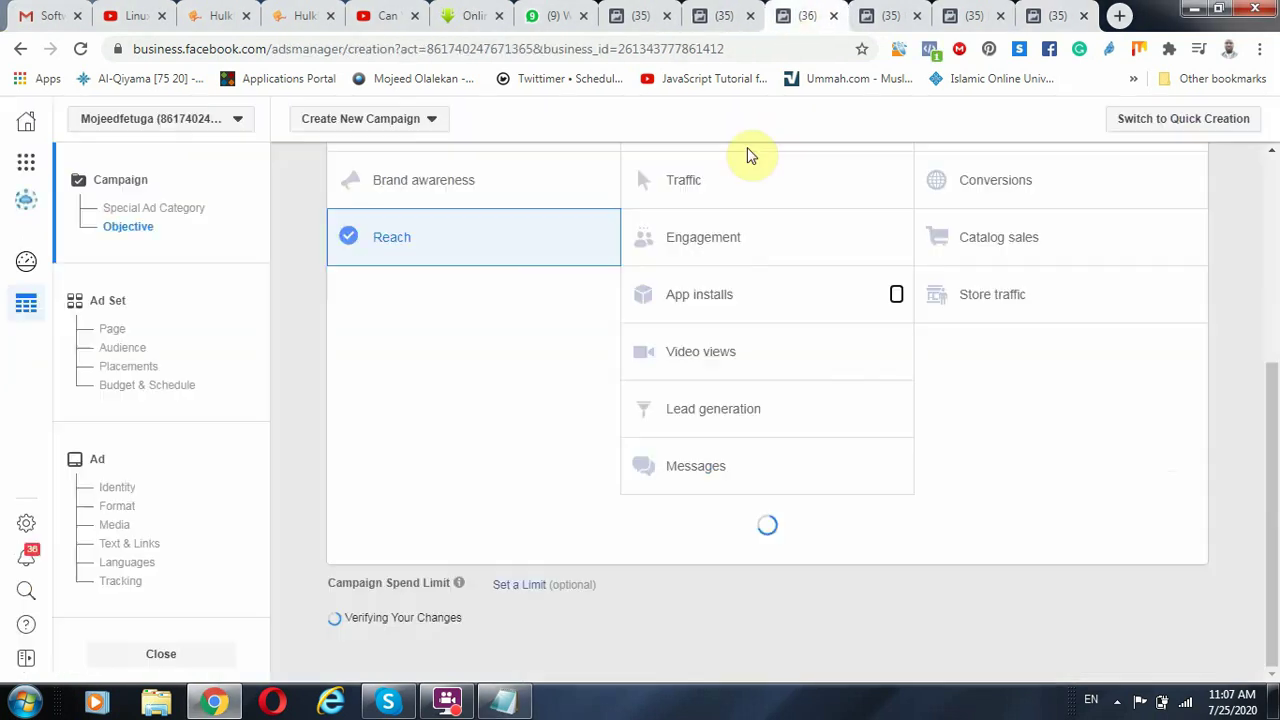
scroll(472, 342, "up", 2)
scroll(472, 342, "up", 1)
scroll(614, 363, "down", 1)
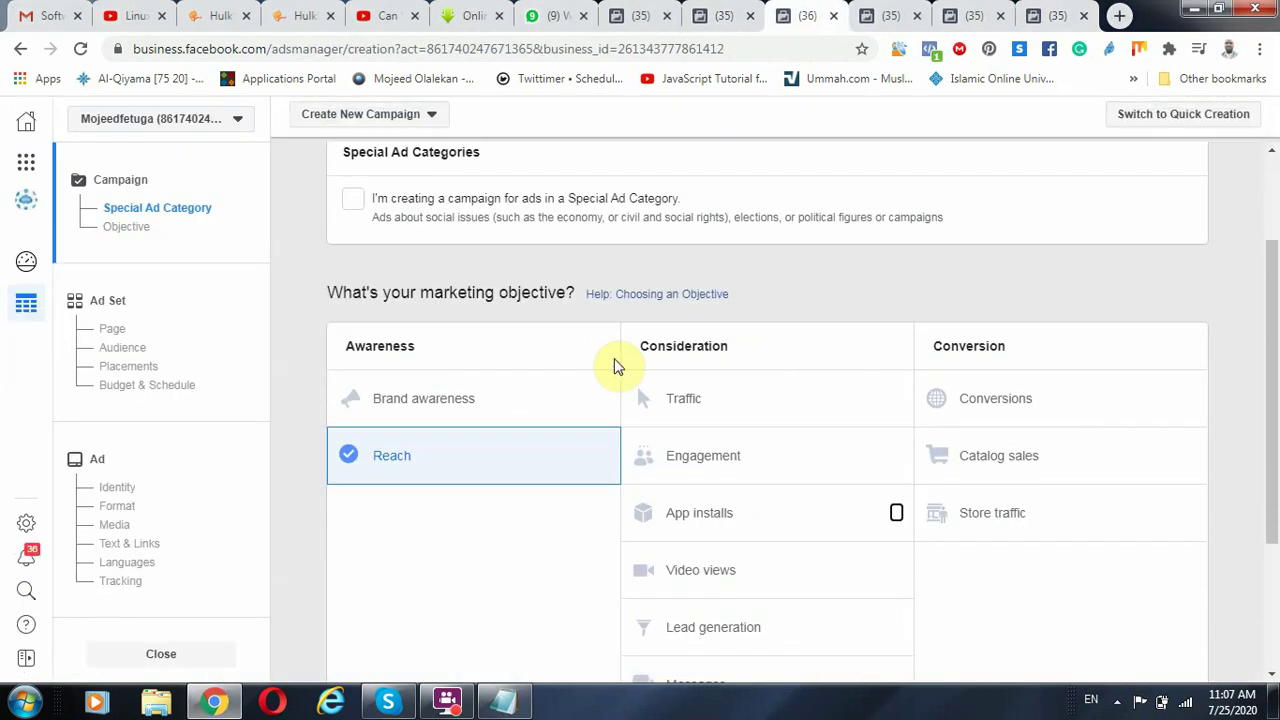
scroll(560, 420, "down", 2)
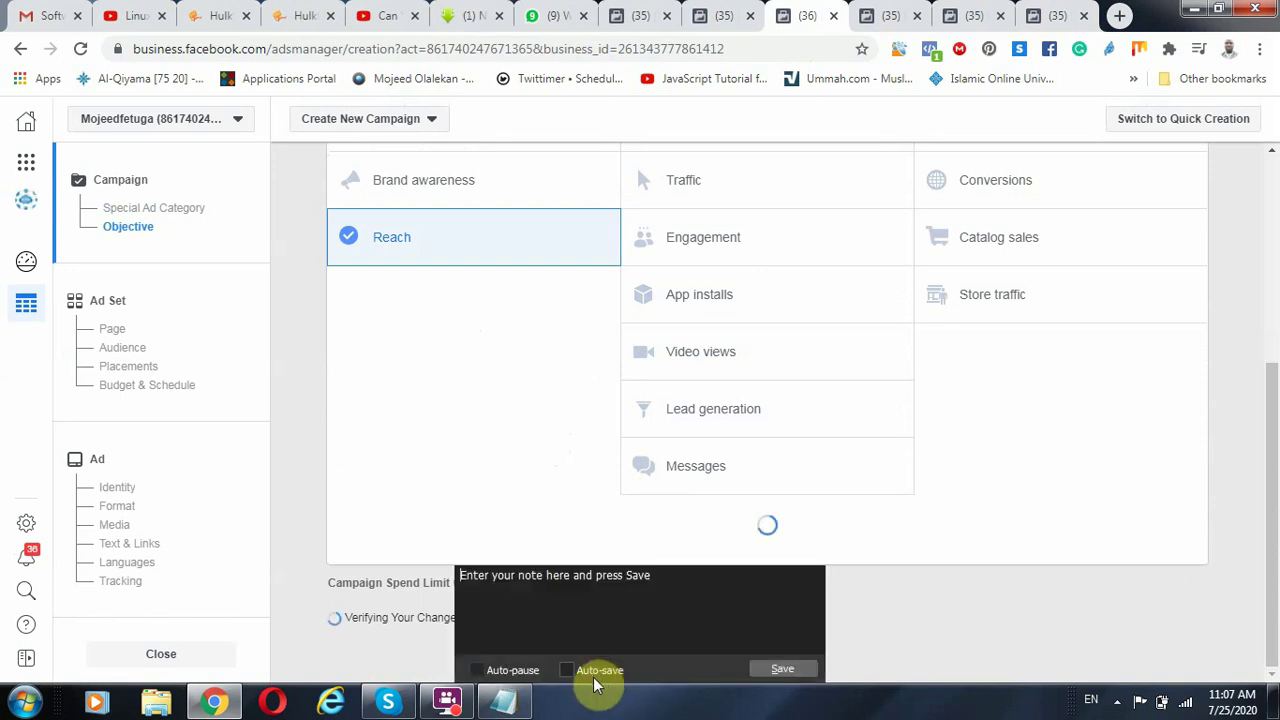
Bring up the note and add the line "pages/ ig" below "Ads Account (new)", separated by a blank line.
left_click(503, 700)
left_click(829, 531)
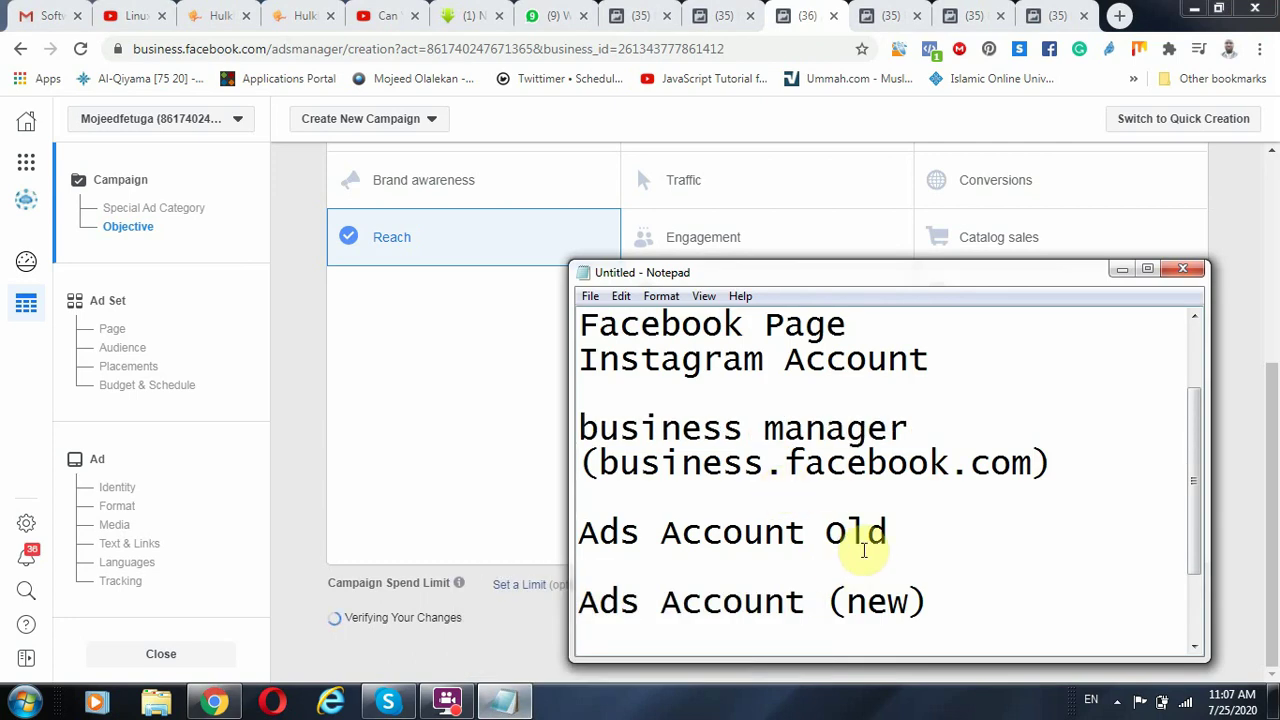
key("Return")
key("Return")
type("pages/ ig")
Highlight both Ads Account lines in the note, the "pages/ ig" line, and finally only "Ads Account (new)".
left_click_drag(955, 502, 572, 428)
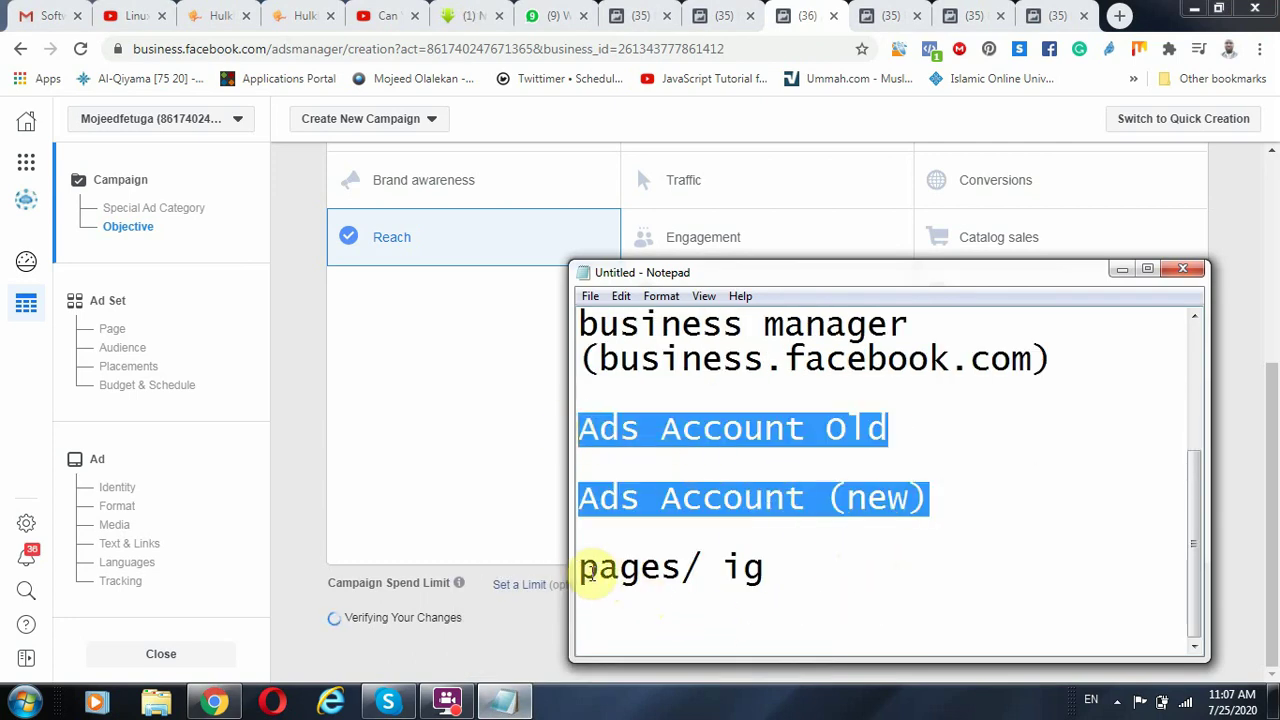
left_click_drag(580, 567, 812, 575)
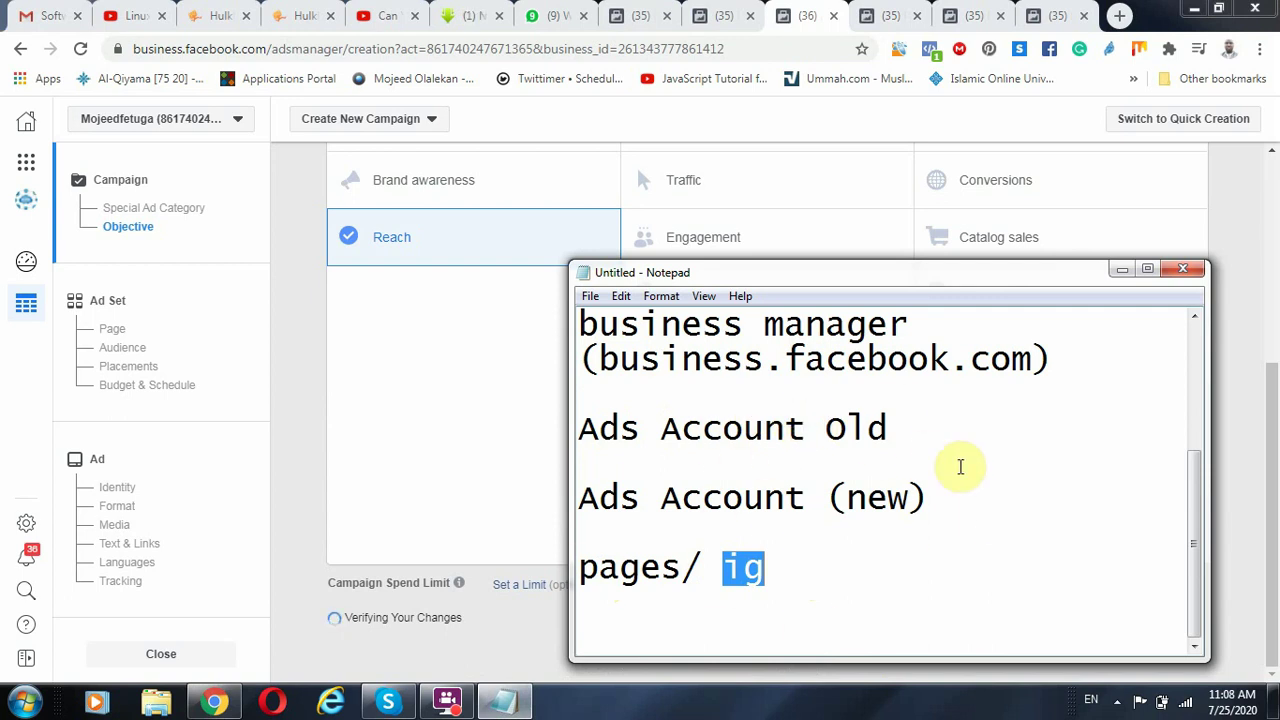
left_click(883, 603)
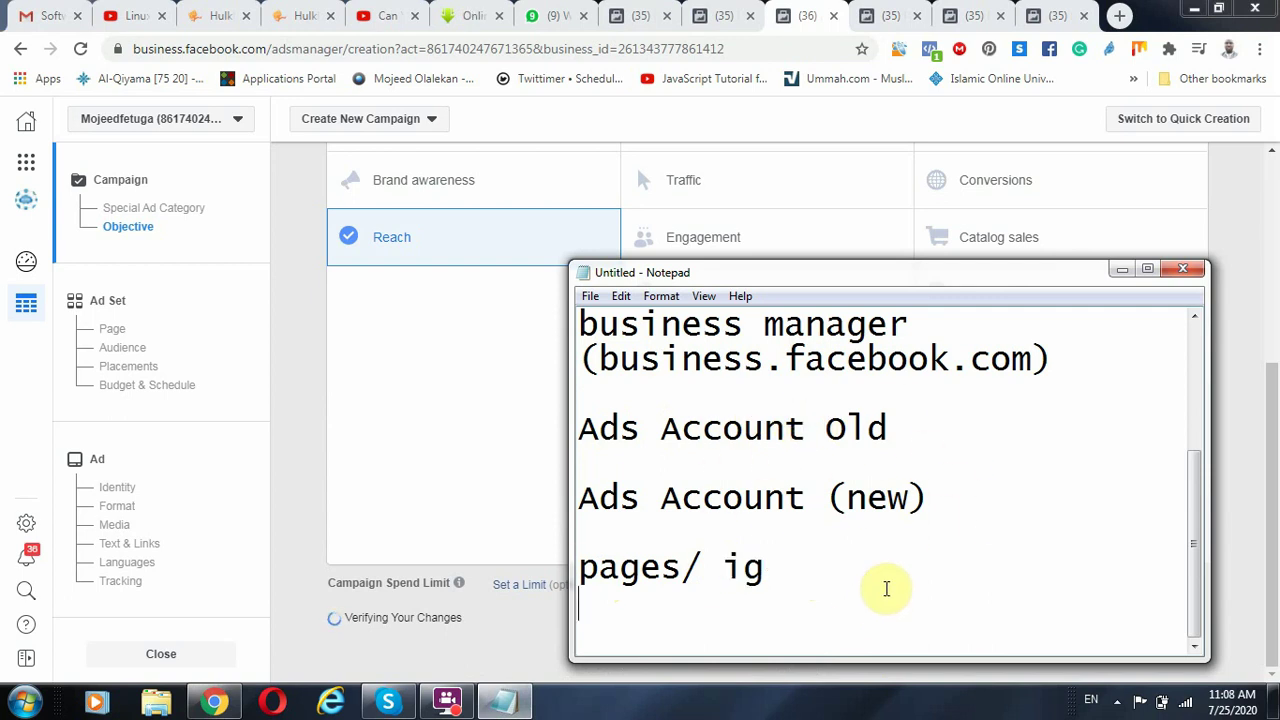
left_click_drag(975, 502, 571, 514)
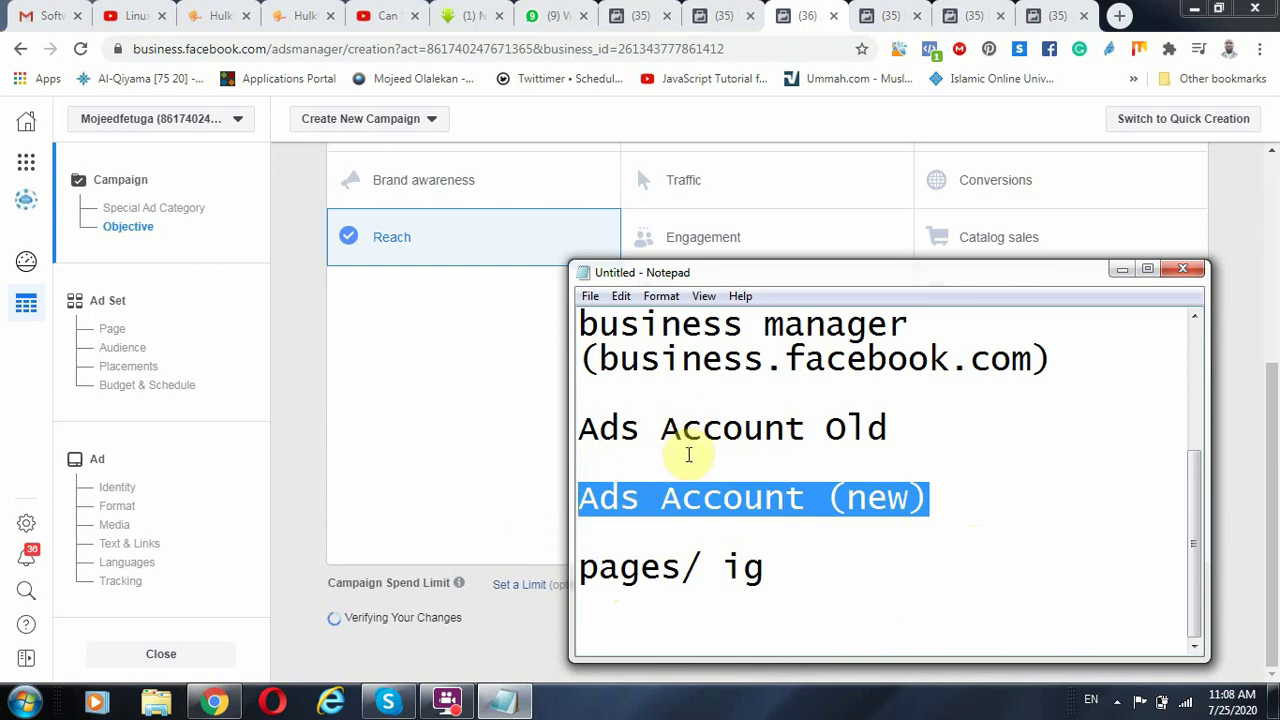
Return to the browser, load business.facebook.com from the Business Manager home page, and open the Fomsolutions business.
left_click(1055, 16)
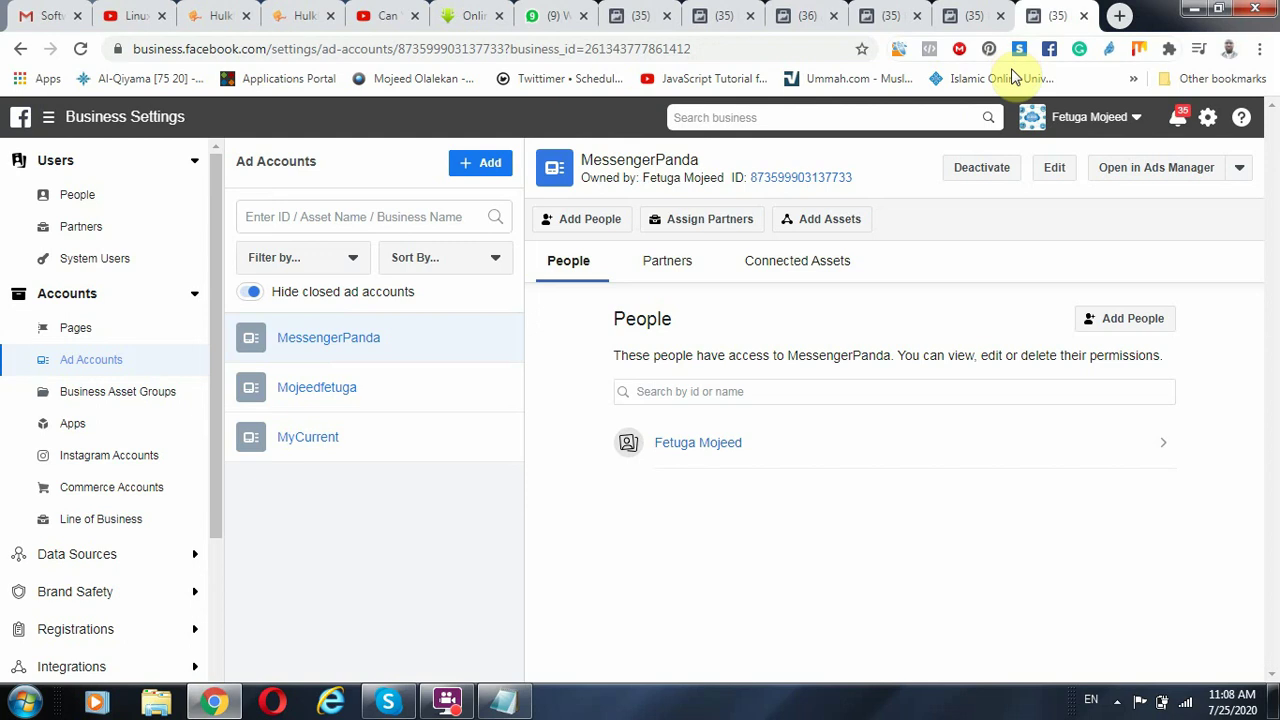
left_click(970, 20)
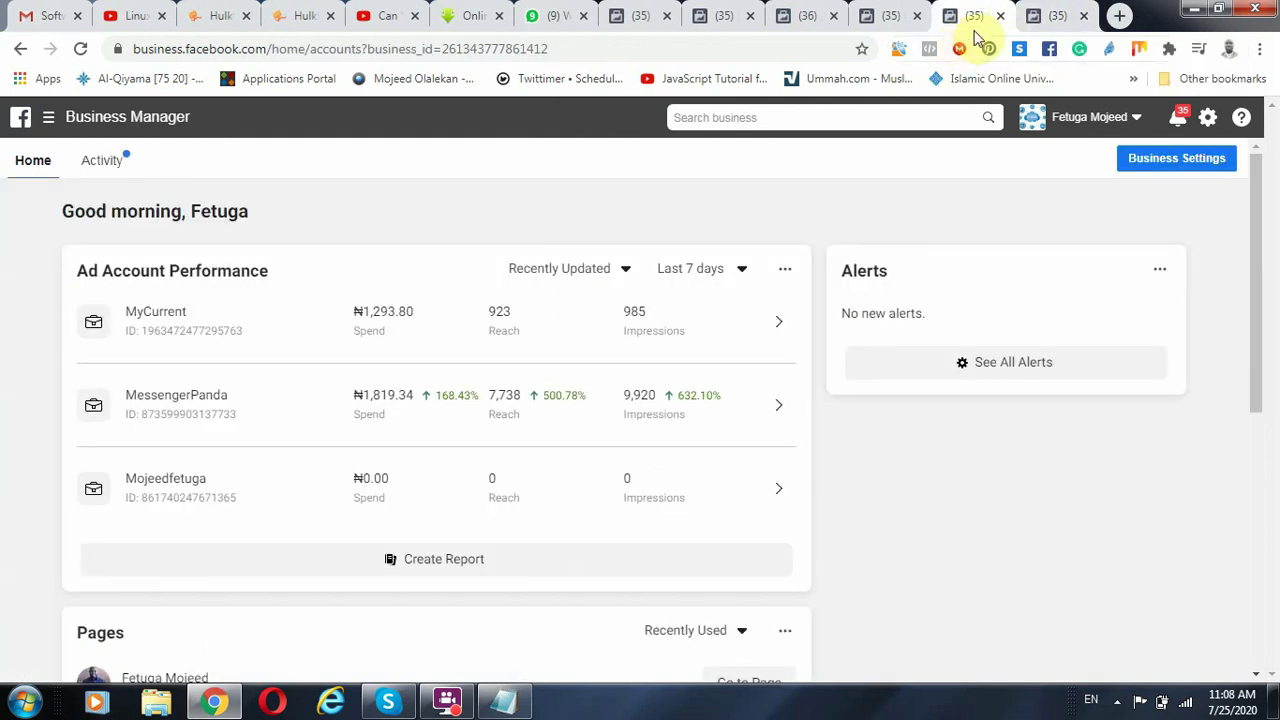
left_click(774, 49)
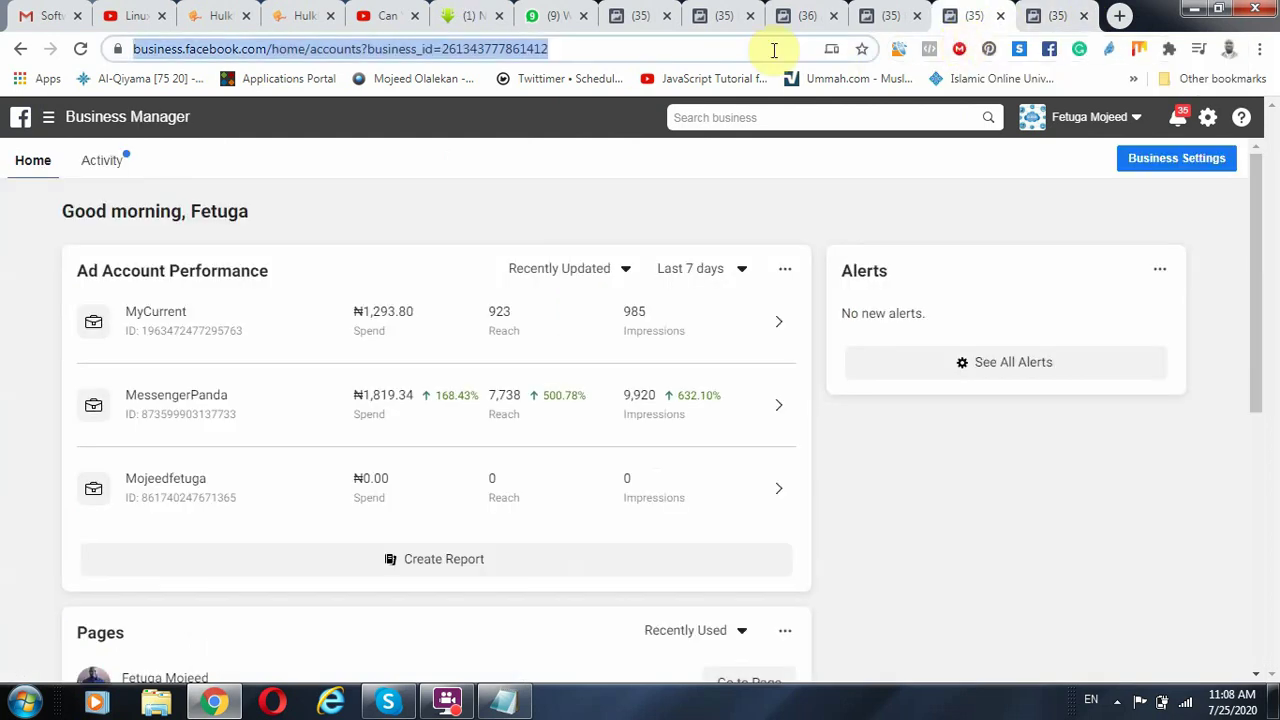
type("business.facebook.com")
key("Return")
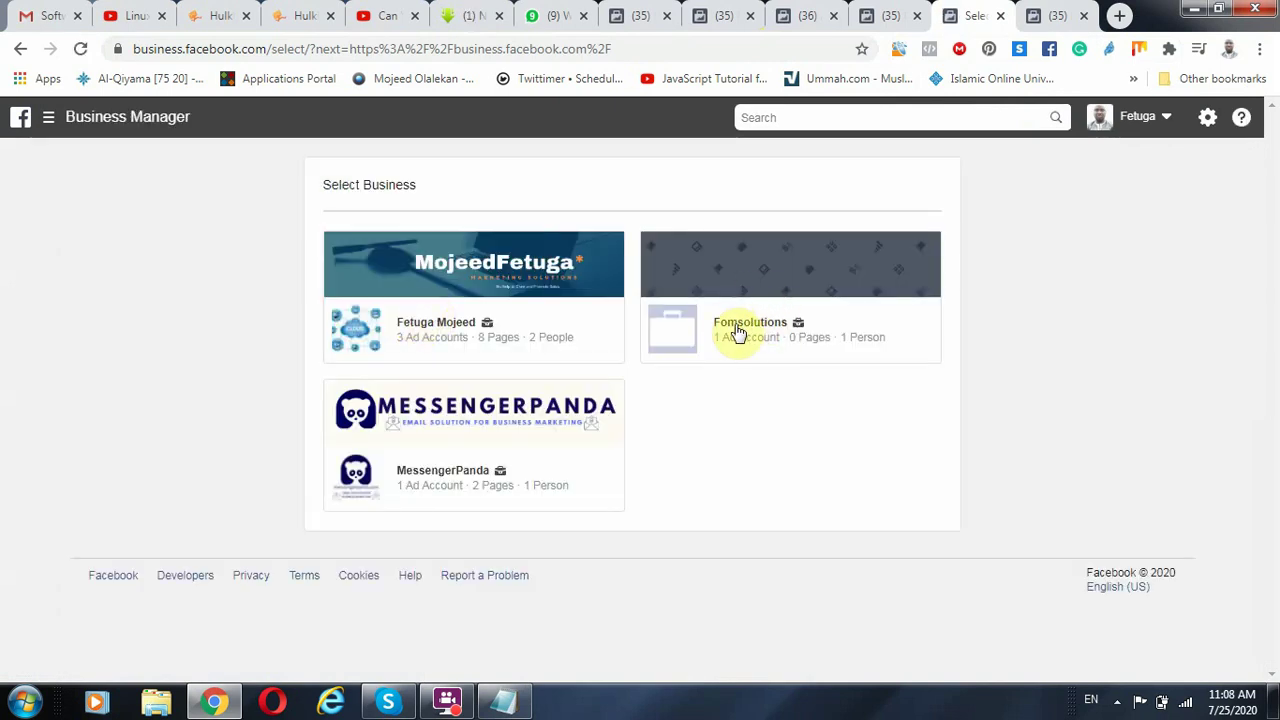
left_click(749, 326)
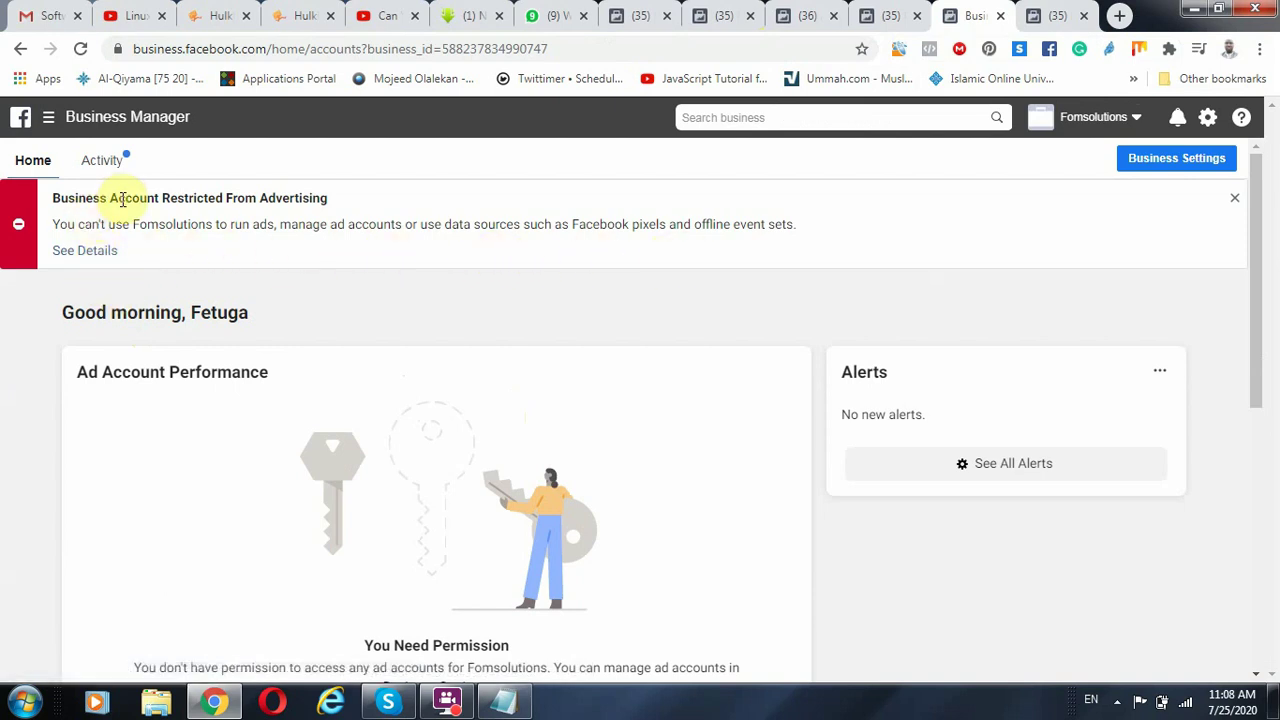
Highlight the advertising restriction heading on the Fomsolutions home page and look through its ad account and Pages sections.
left_click_drag(336, 203, 49, 205)
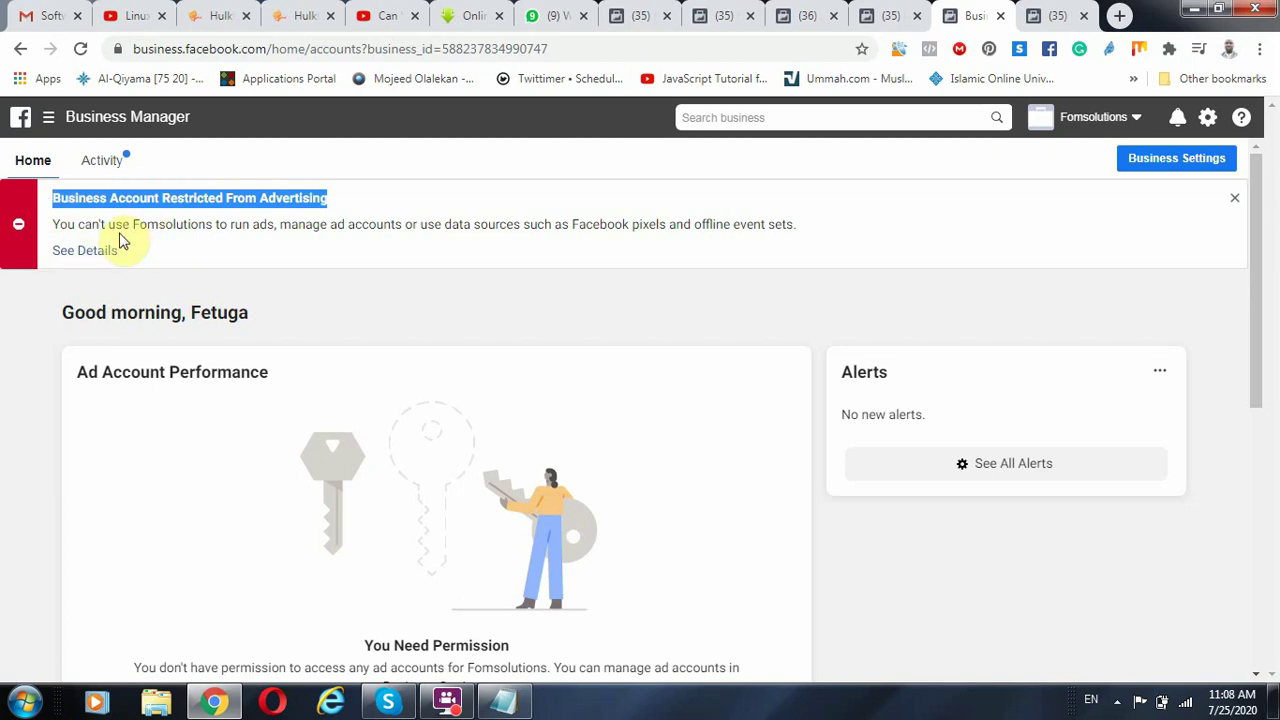
left_click_drag(226, 249, 246, 210)
left_click(257, 223)
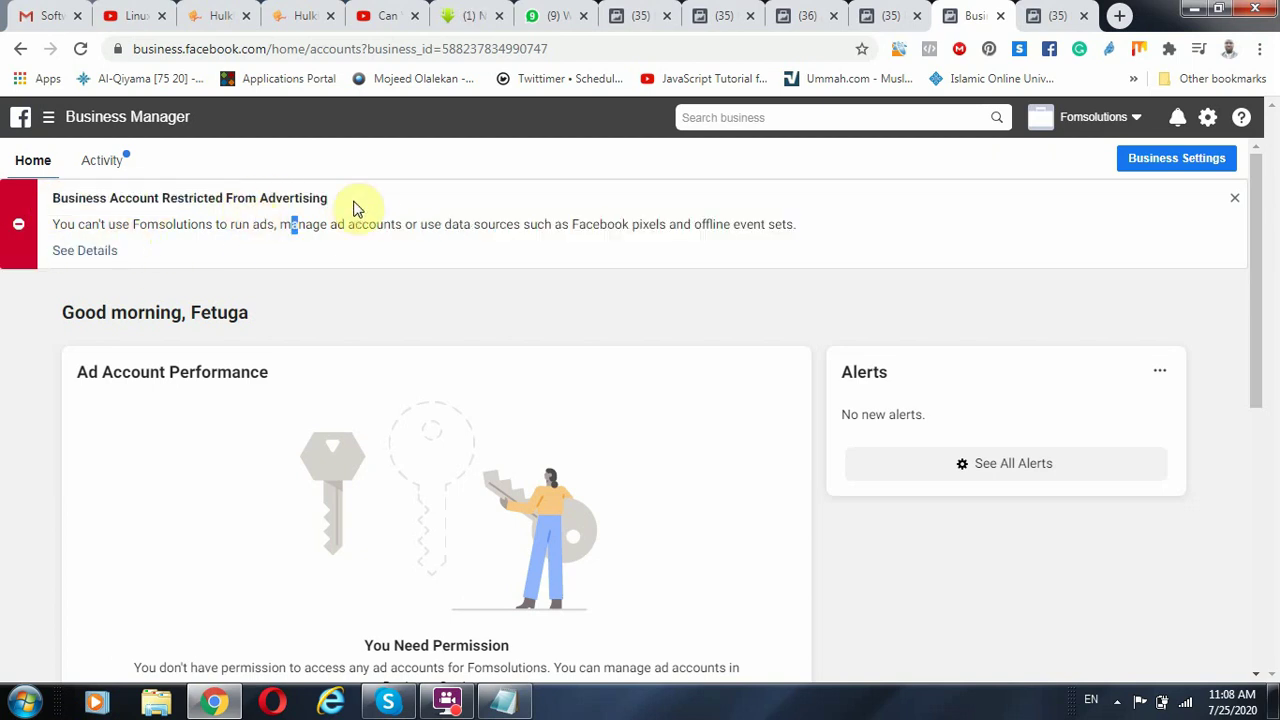
left_click_drag(340, 202, 43, 200)
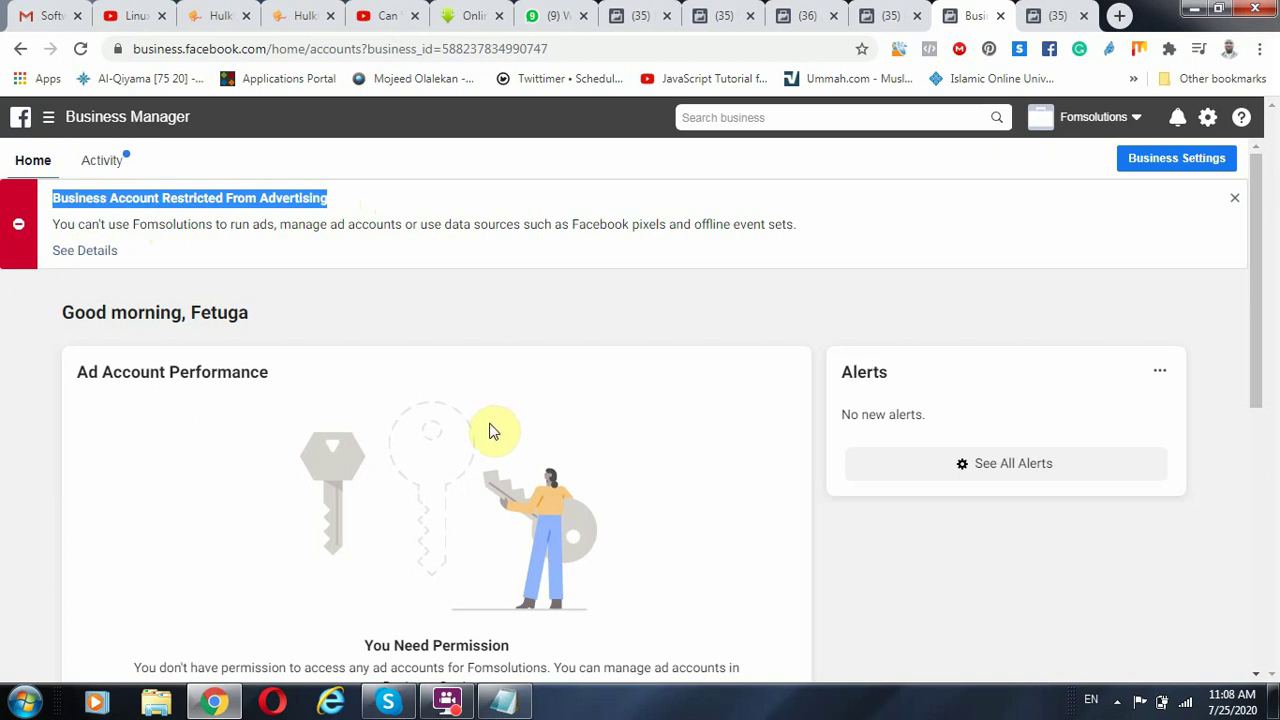
left_click(406, 330)
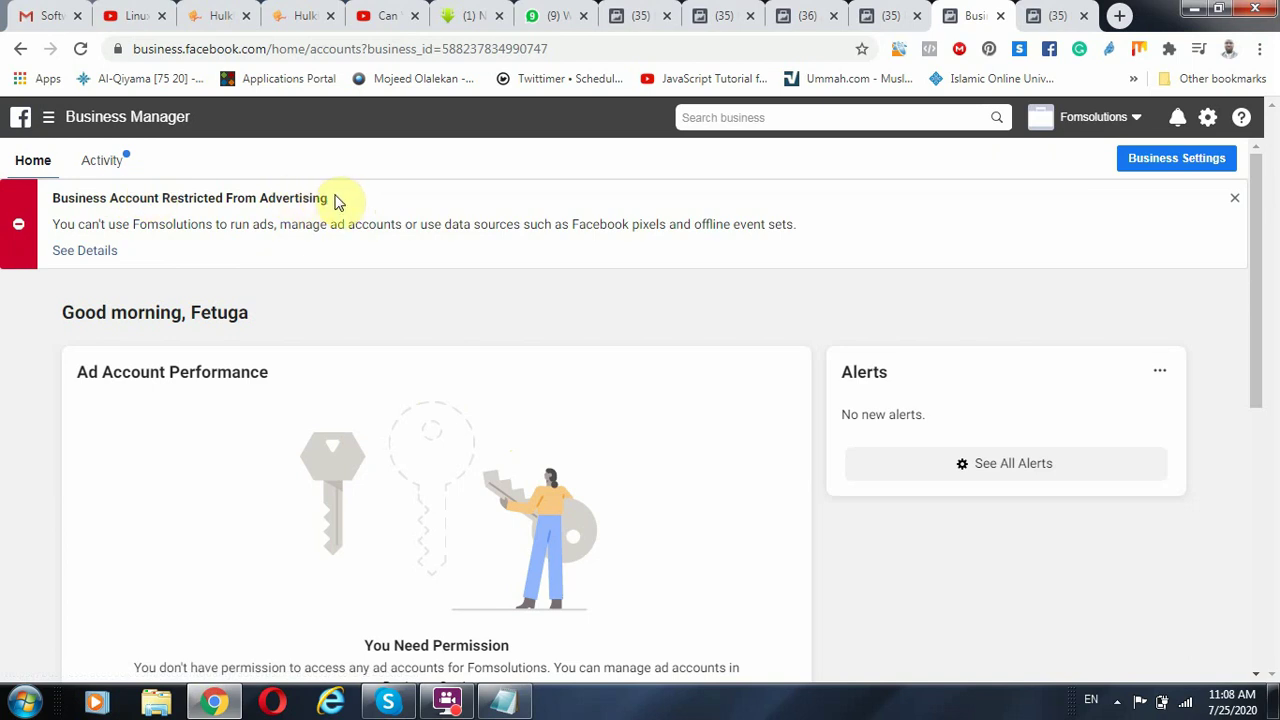
left_click_drag(334, 200, 43, 204)
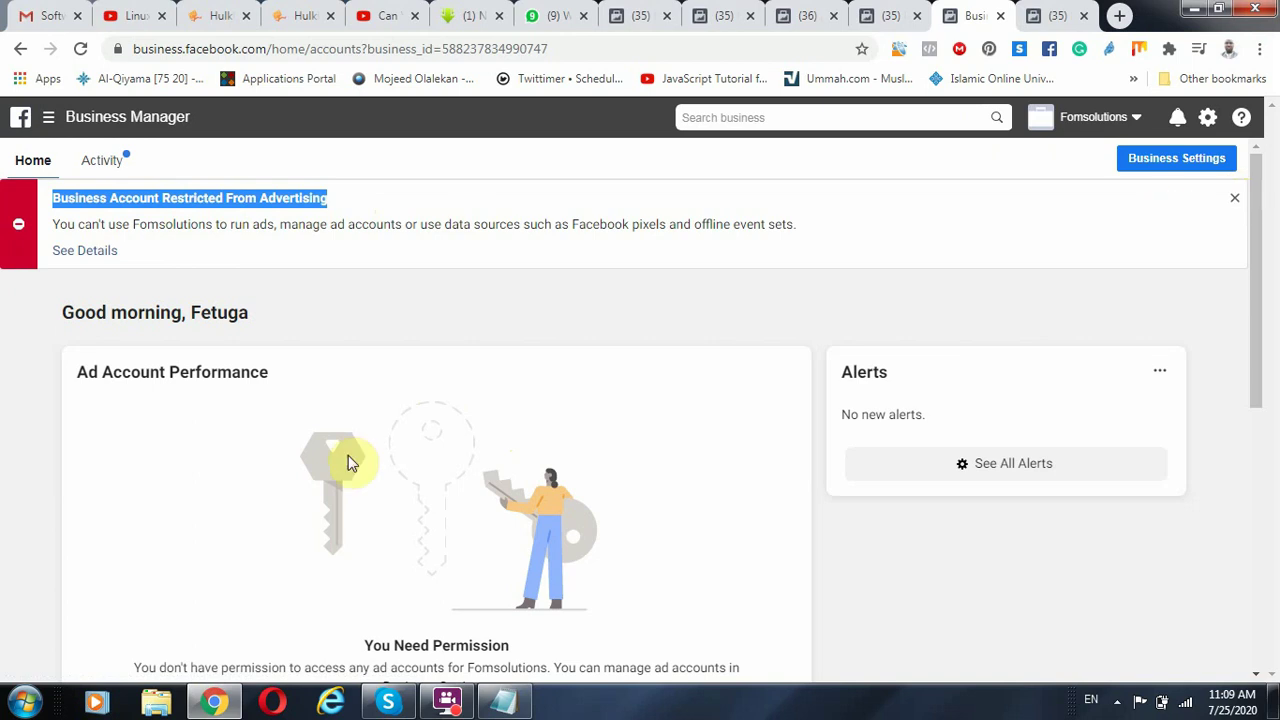
scroll(346, 457, "down", 5)
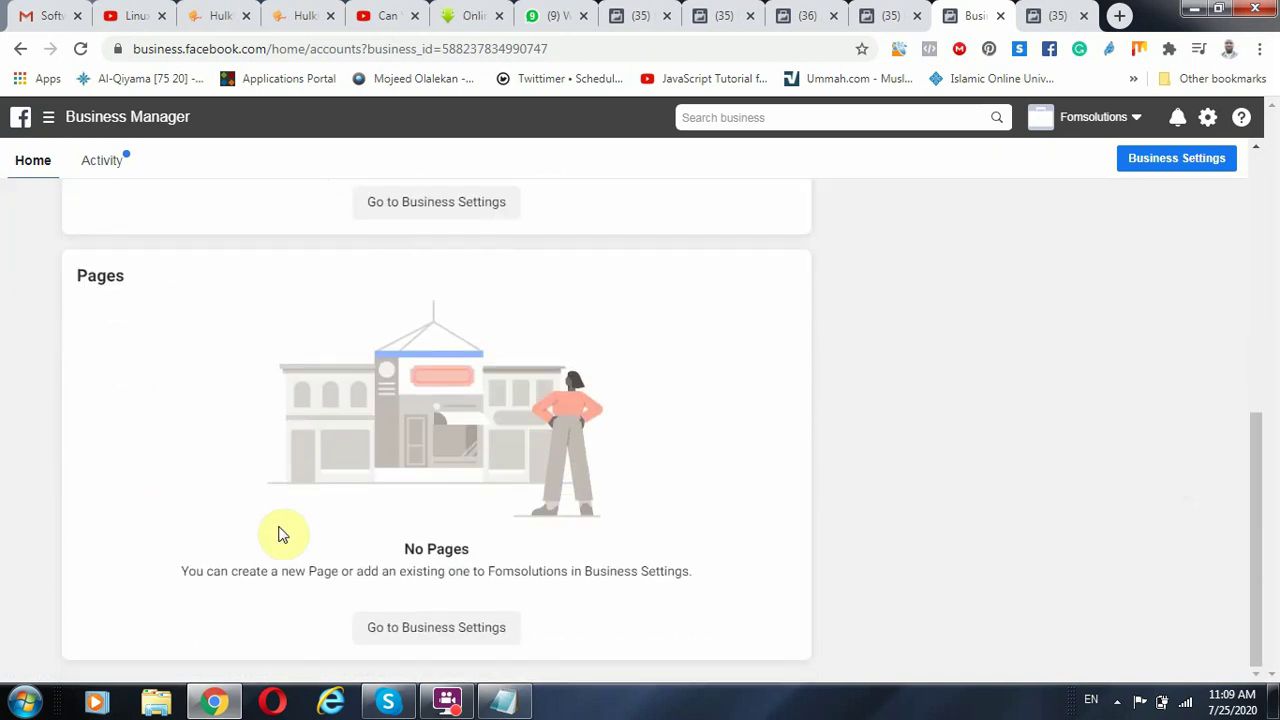
scroll(605, 490, "up", 5)
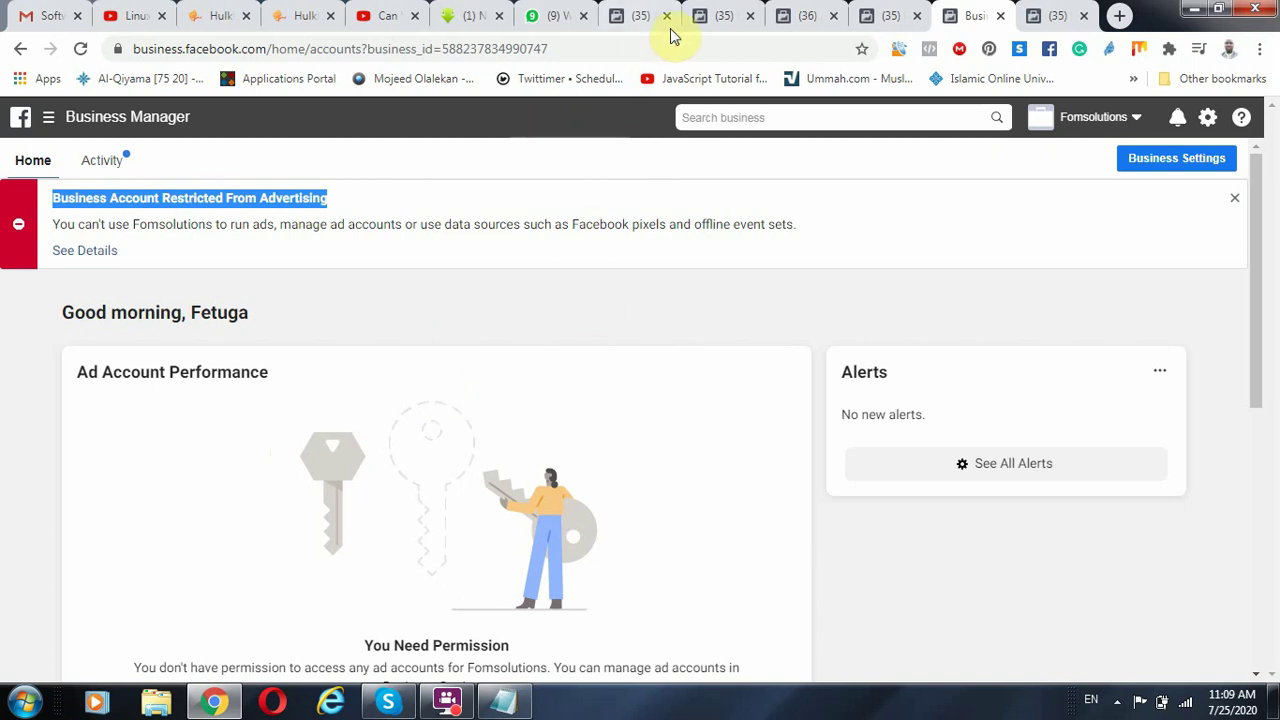
Compare the Fomsolutions home page with the campaign creation page and the other business's home page and ad account settings.
left_click(806, 16)
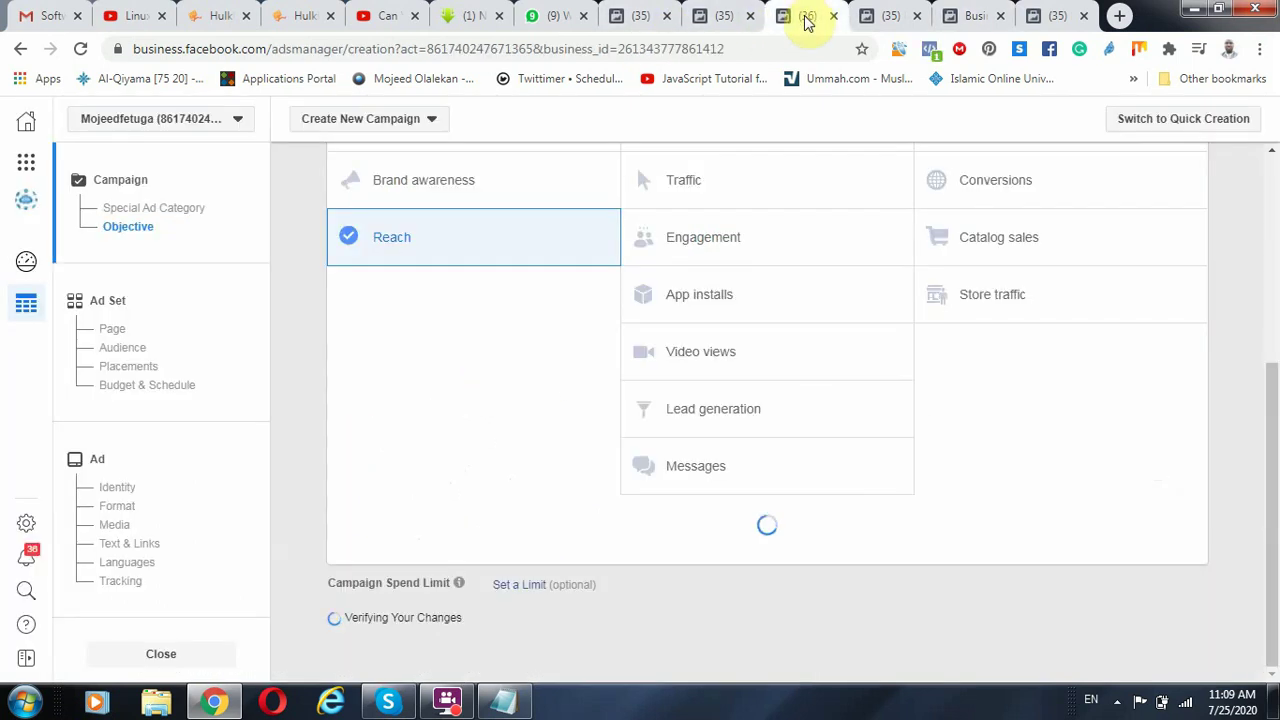
left_click(889, 20)
left_click(938, 24)
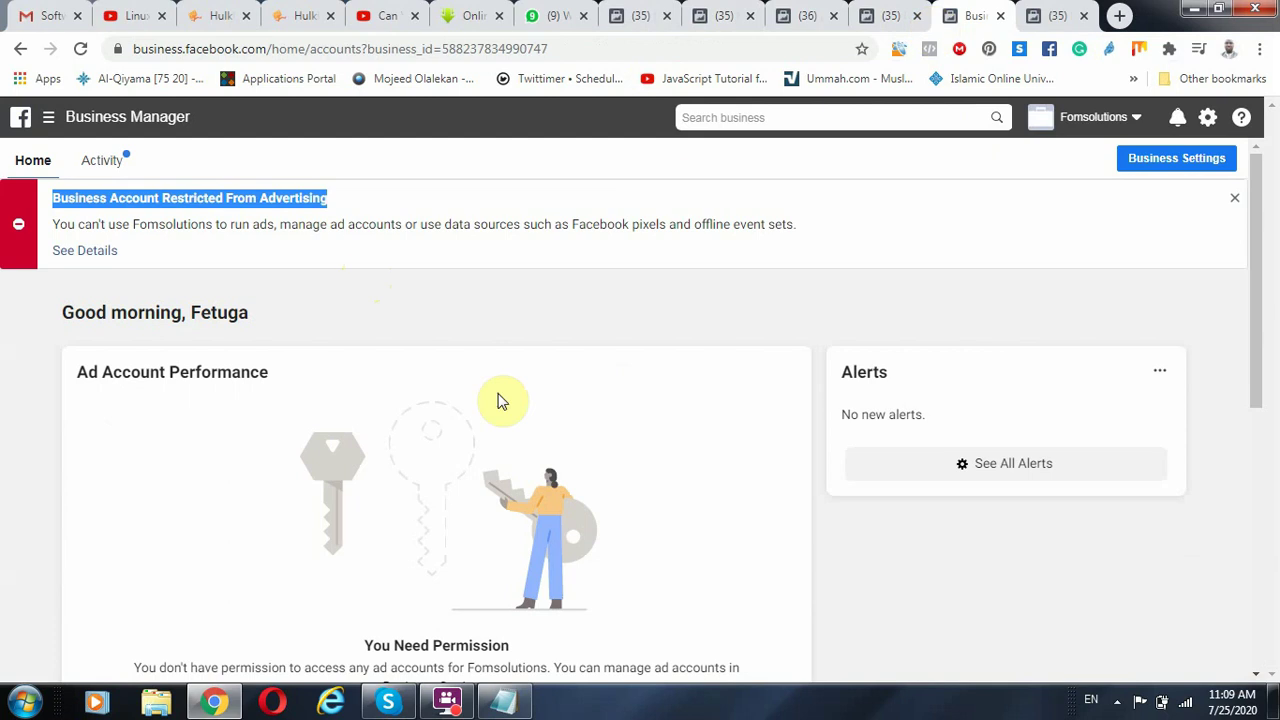
left_click(1064, 16)
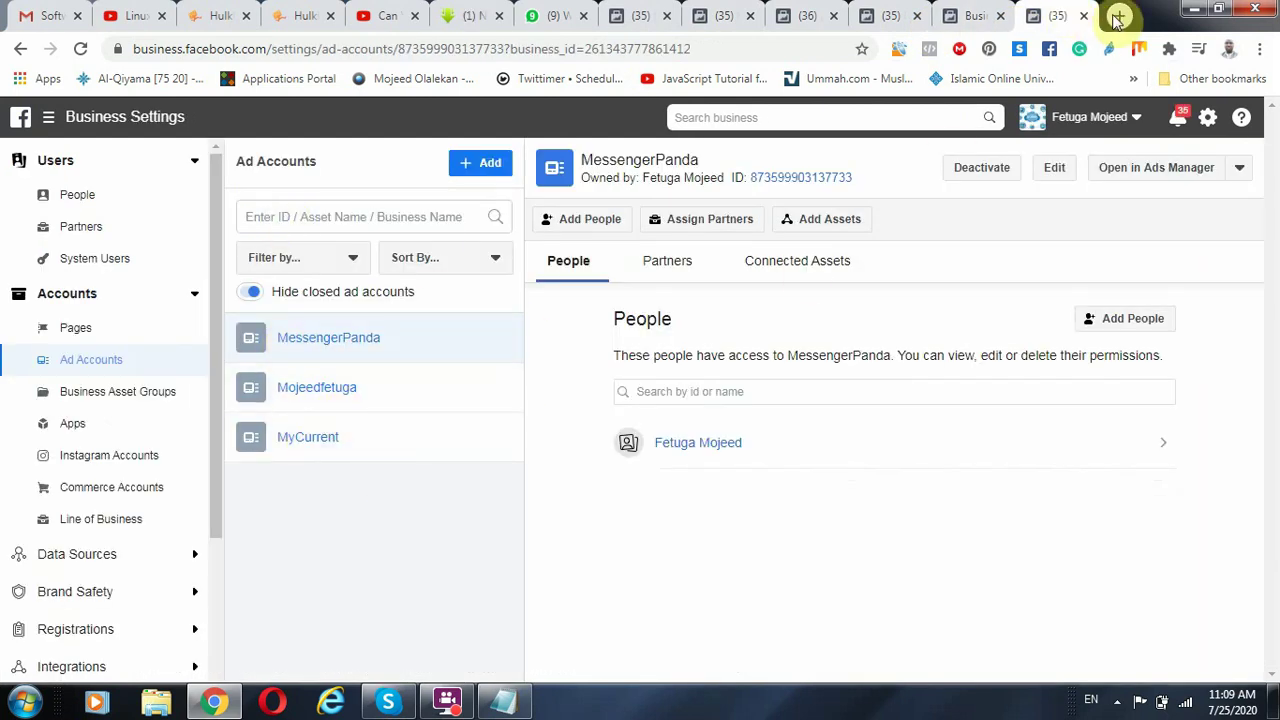
left_click(975, 15)
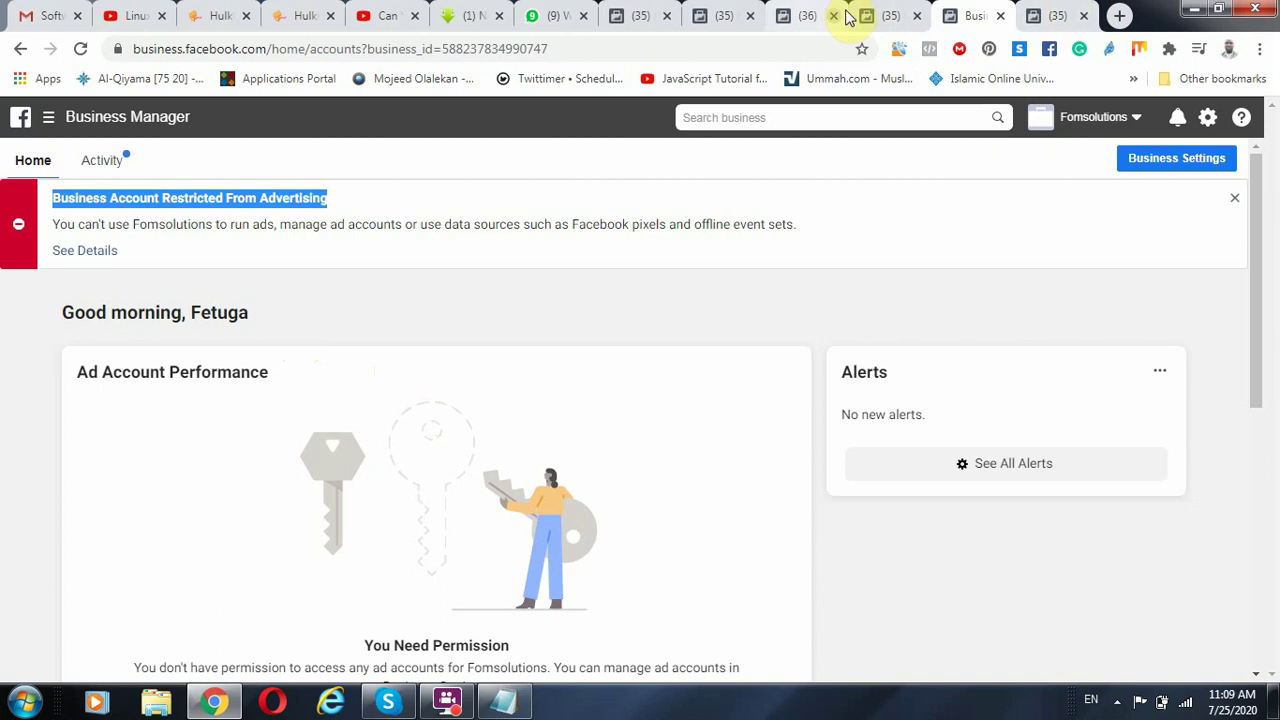
left_click(890, 12)
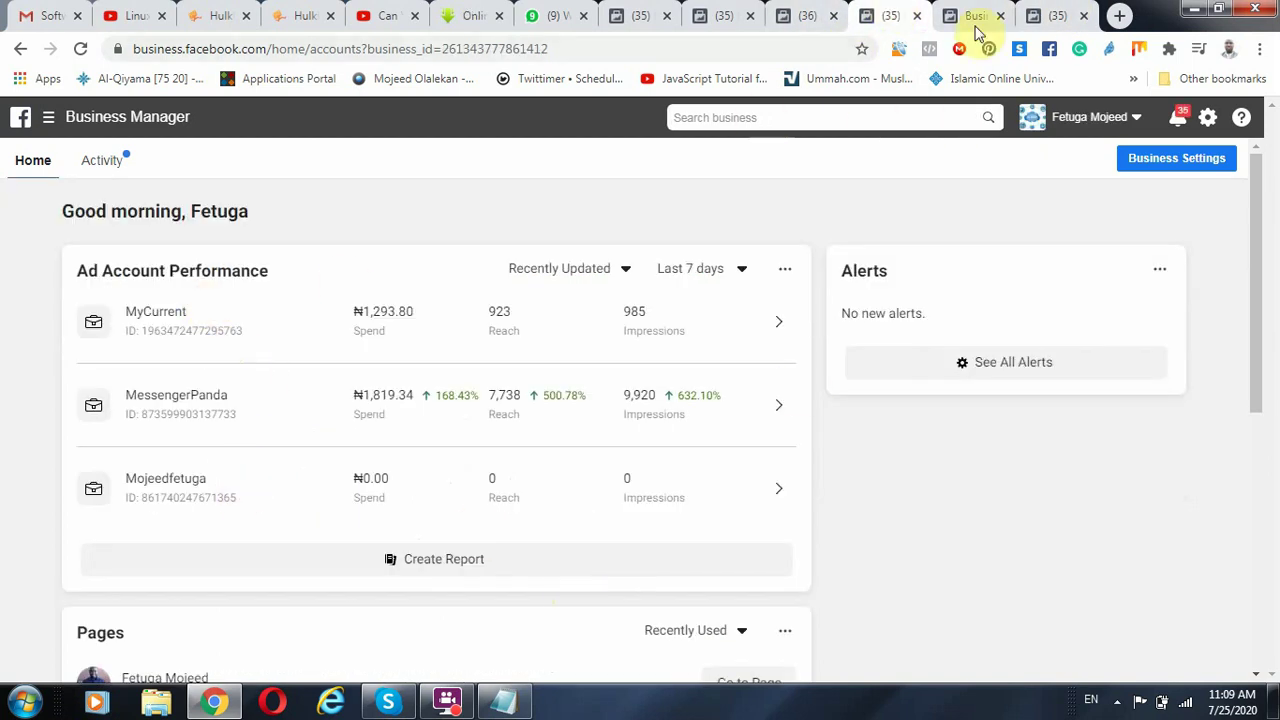
left_click(976, 16)
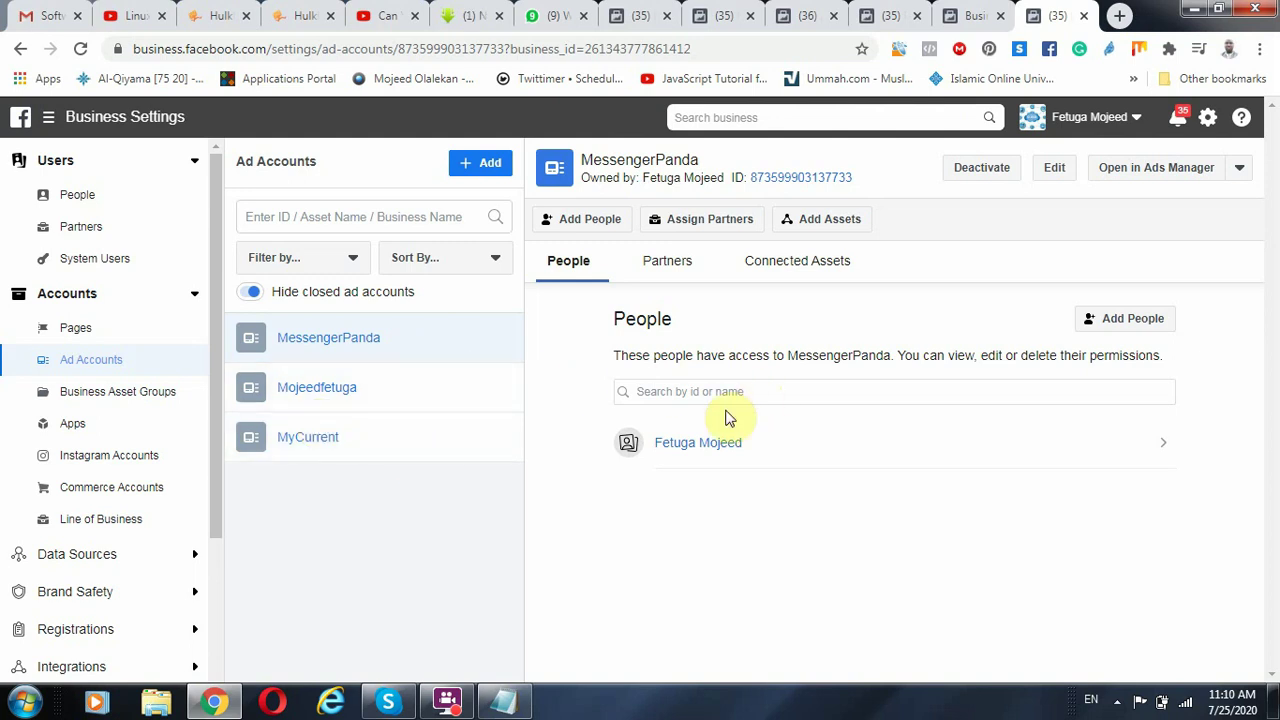
left_click(955, 15)
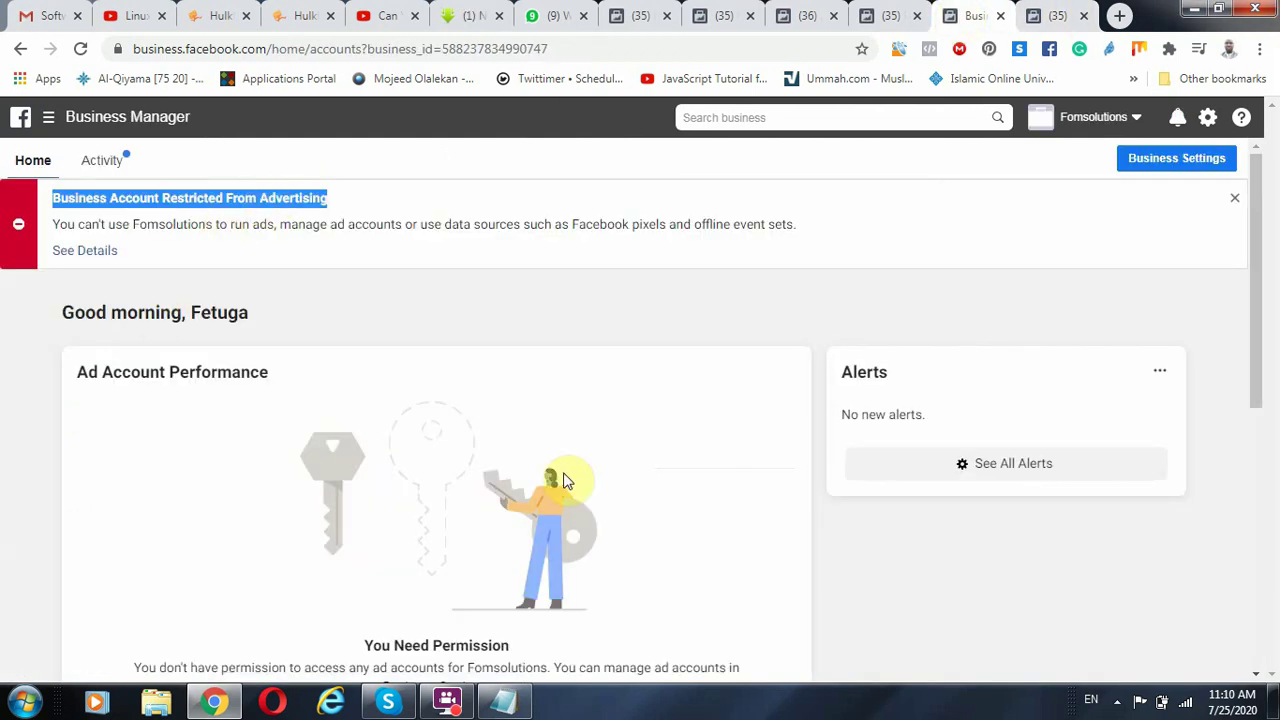